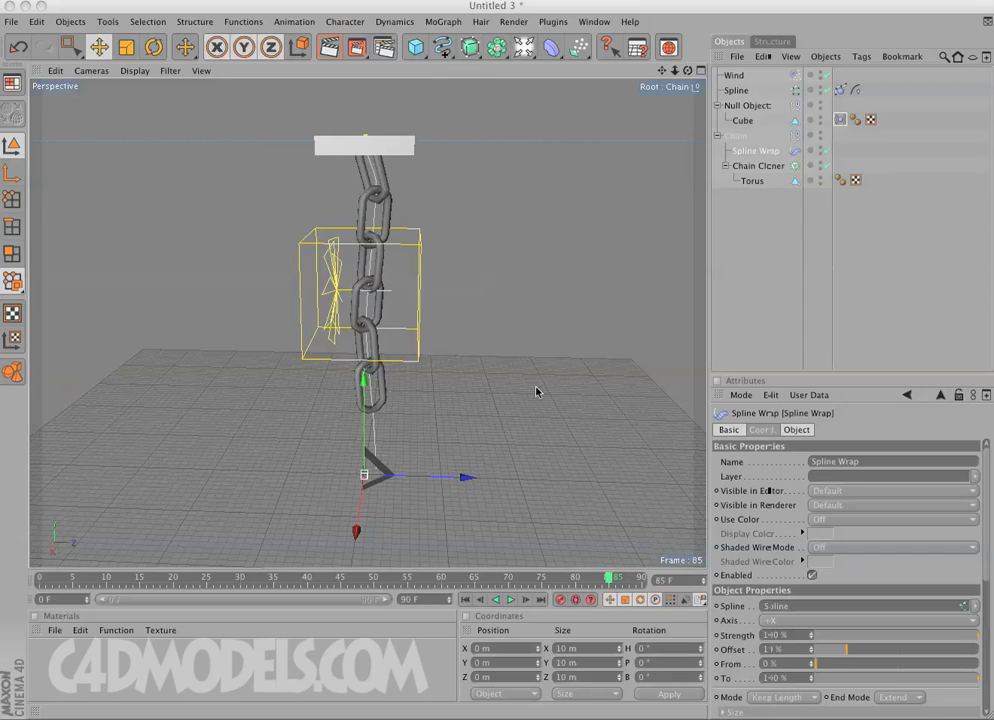
# Play the hanging chain animation in the viewport and stop the playback.
pyautogui.click(512, 600)
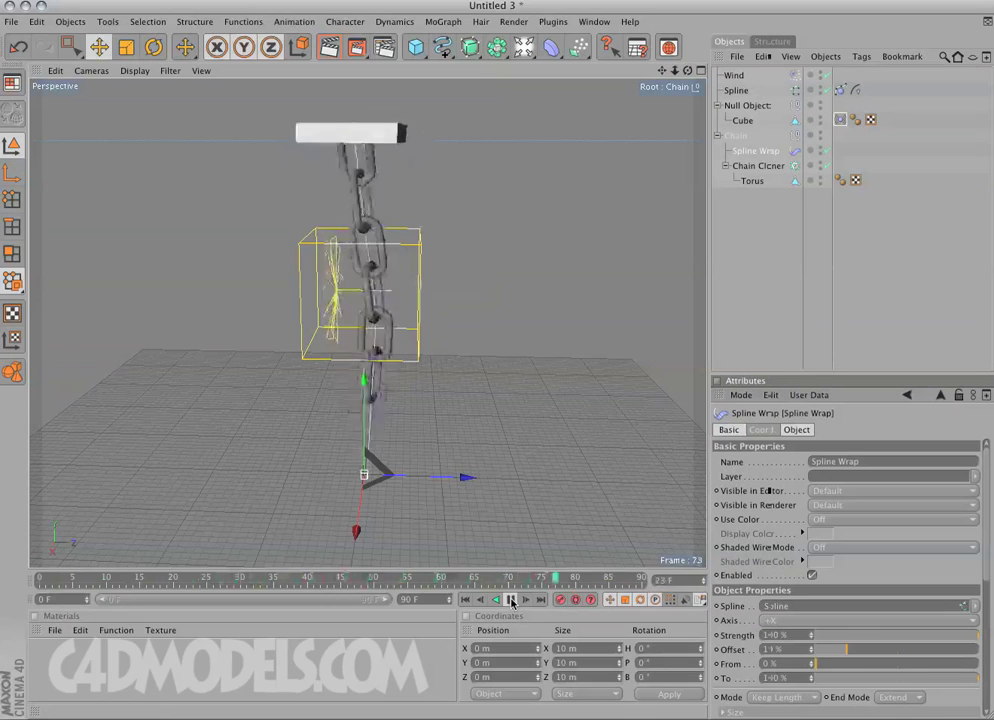
pyautogui.click(512, 602)
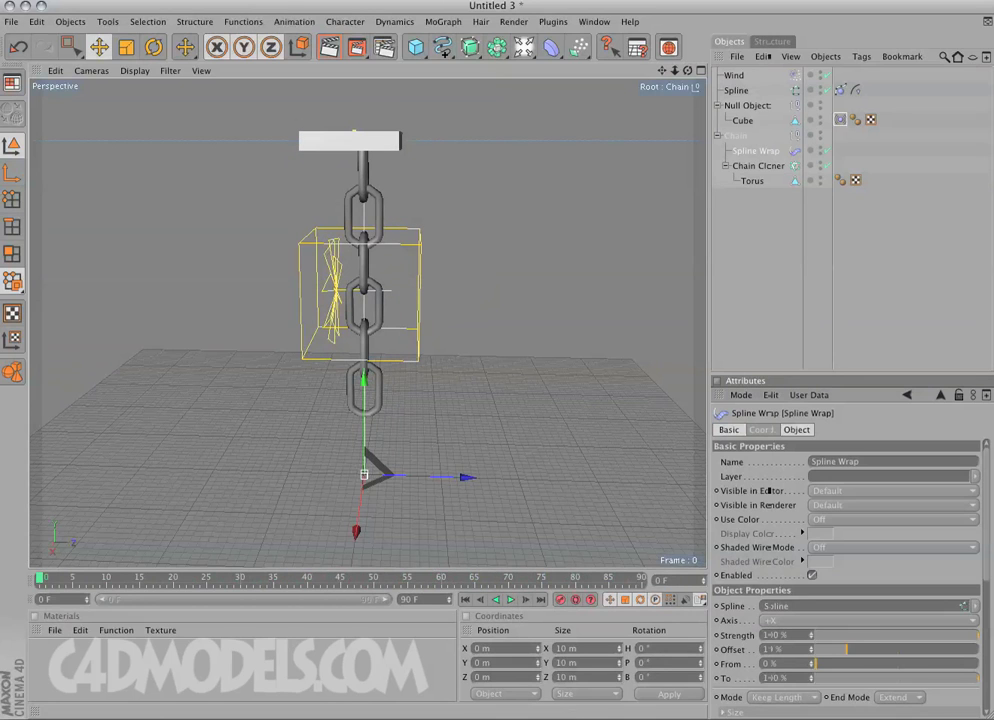
# Start a new scene and add a sphere with its type set to Icosahedron.
pyautogui.click(10, 21)
pyautogui.click(28, 42)
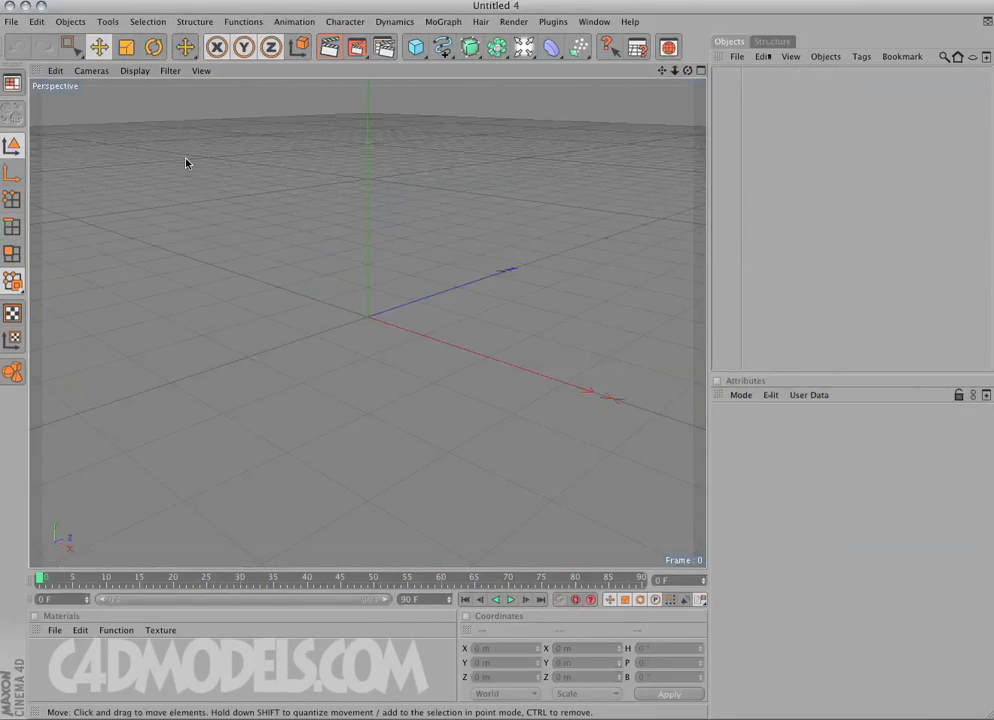
pyautogui.moveTo(415, 47); pyautogui.dragTo(535, 68)
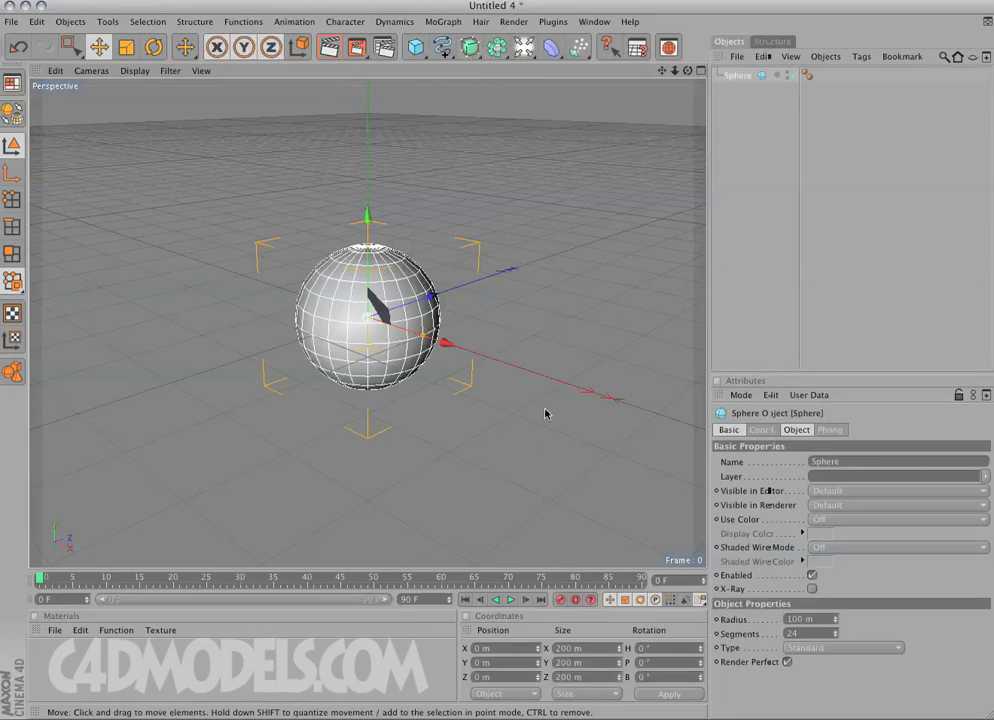
pyautogui.click(807, 650)
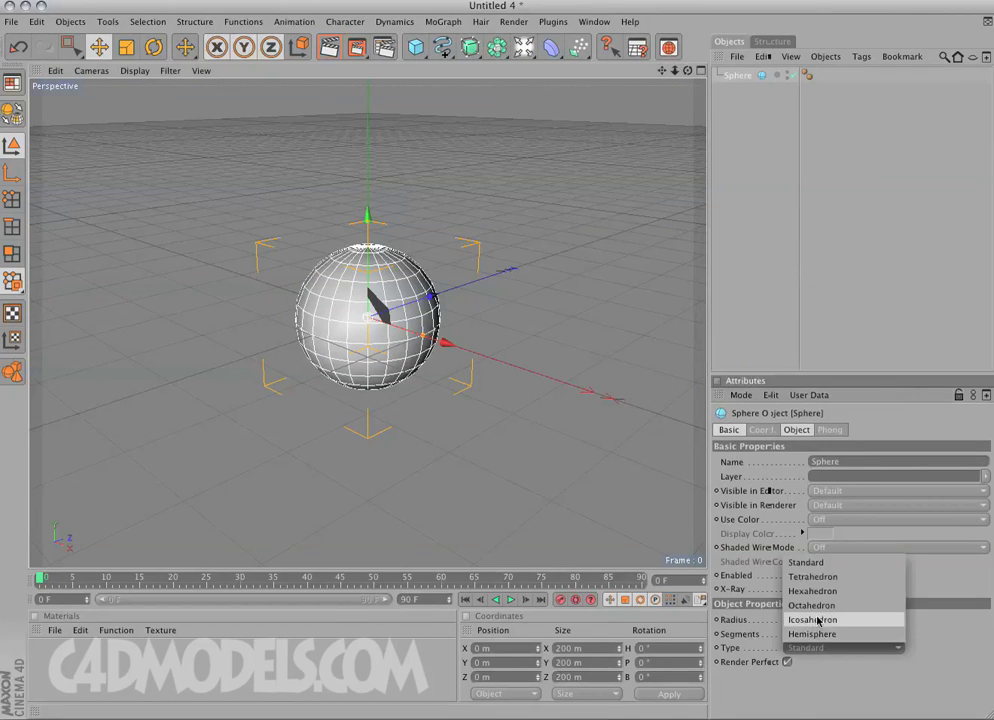
pyautogui.click(815, 619)
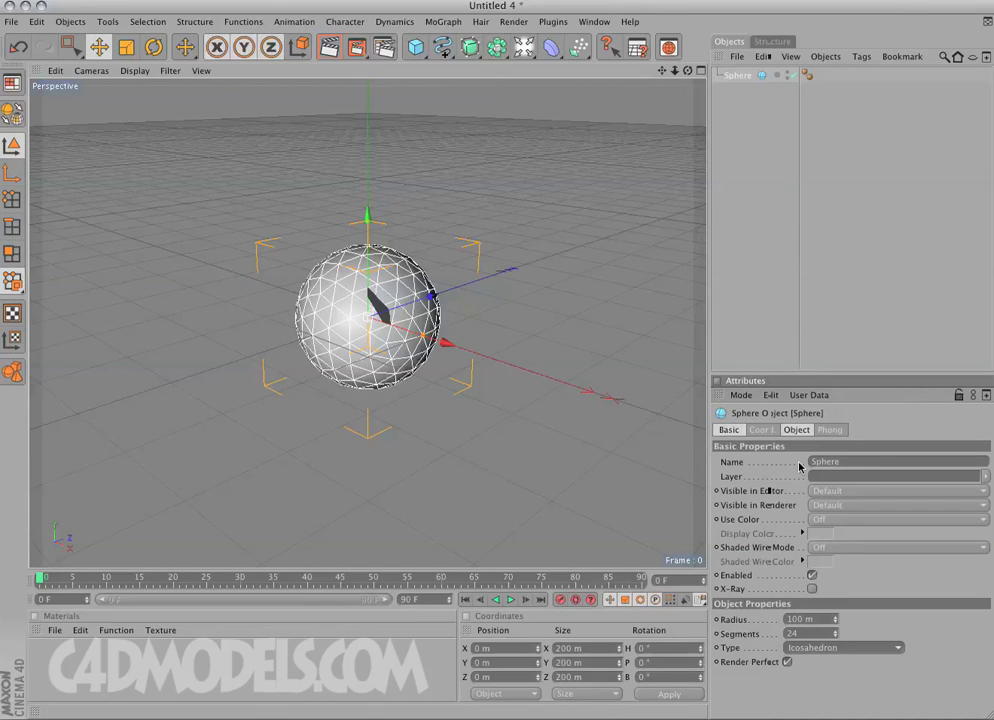
# Add a cone and a MoGraph Cloner Object, and make the cone a child of the cloner.
pyautogui.click(415, 47)
pyautogui.click(614, 60)
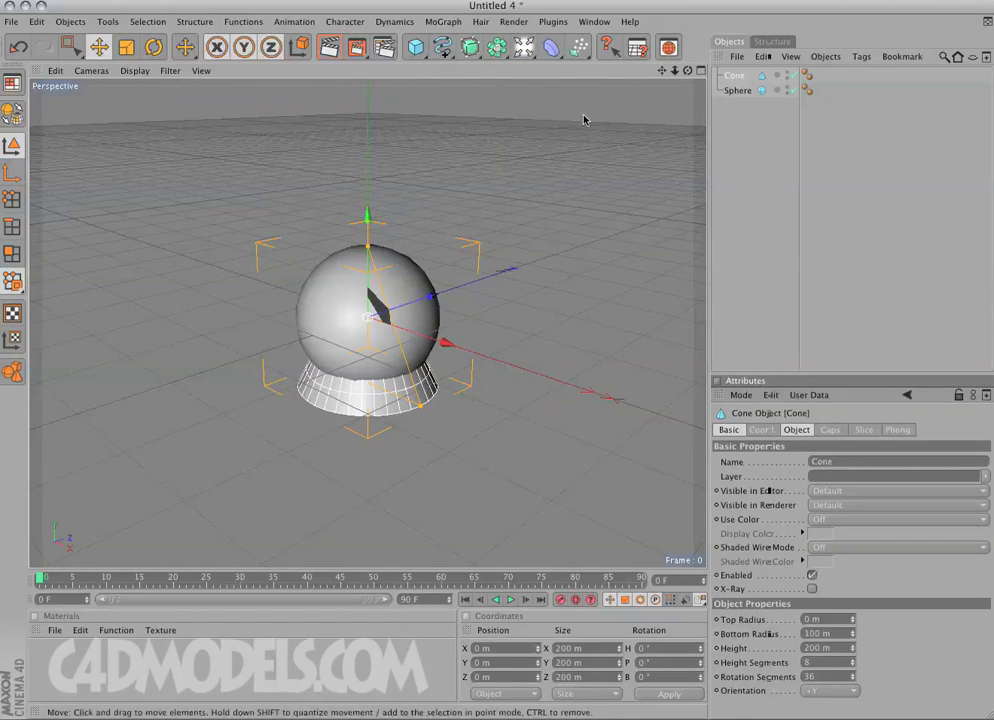
pyautogui.click(440, 21)
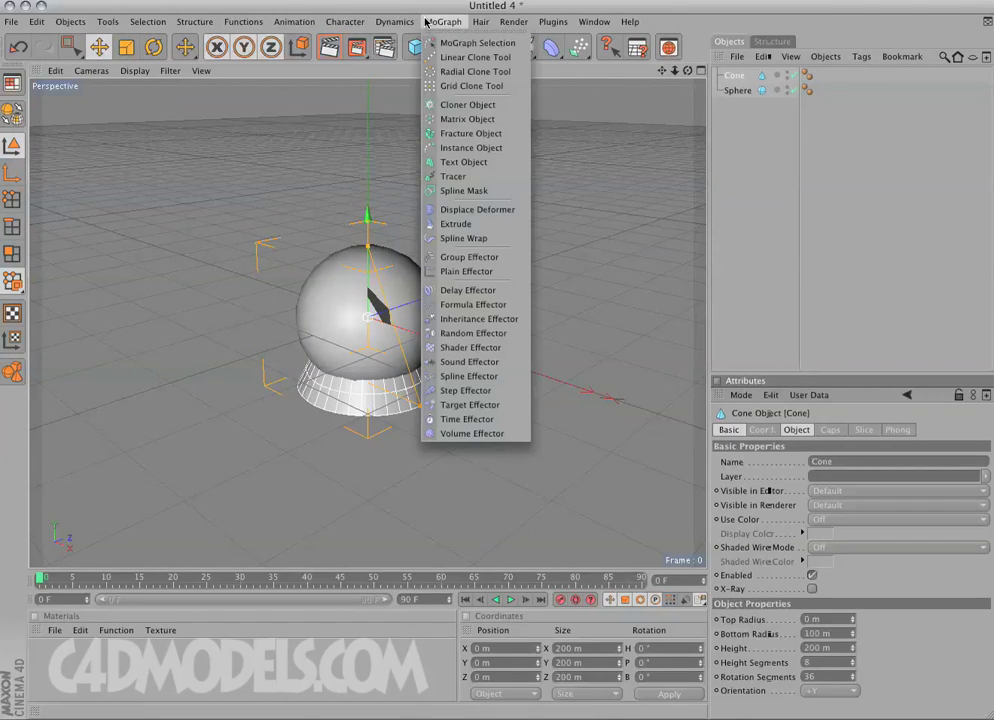
pyautogui.click(466, 104)
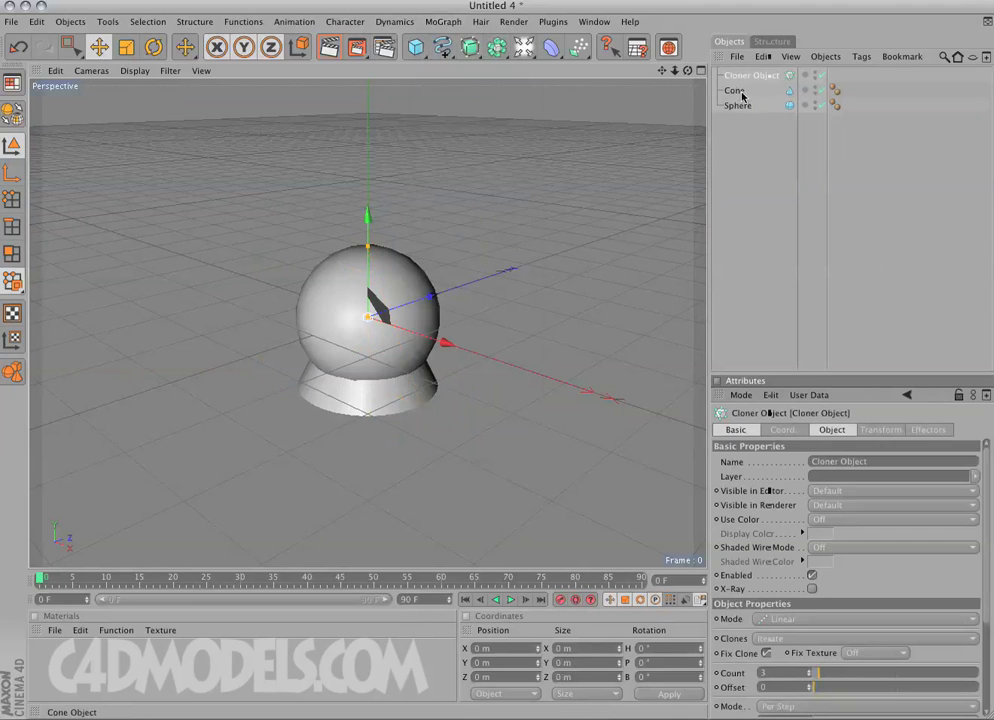
pyautogui.moveTo(735, 91); pyautogui.dragTo(751, 78)
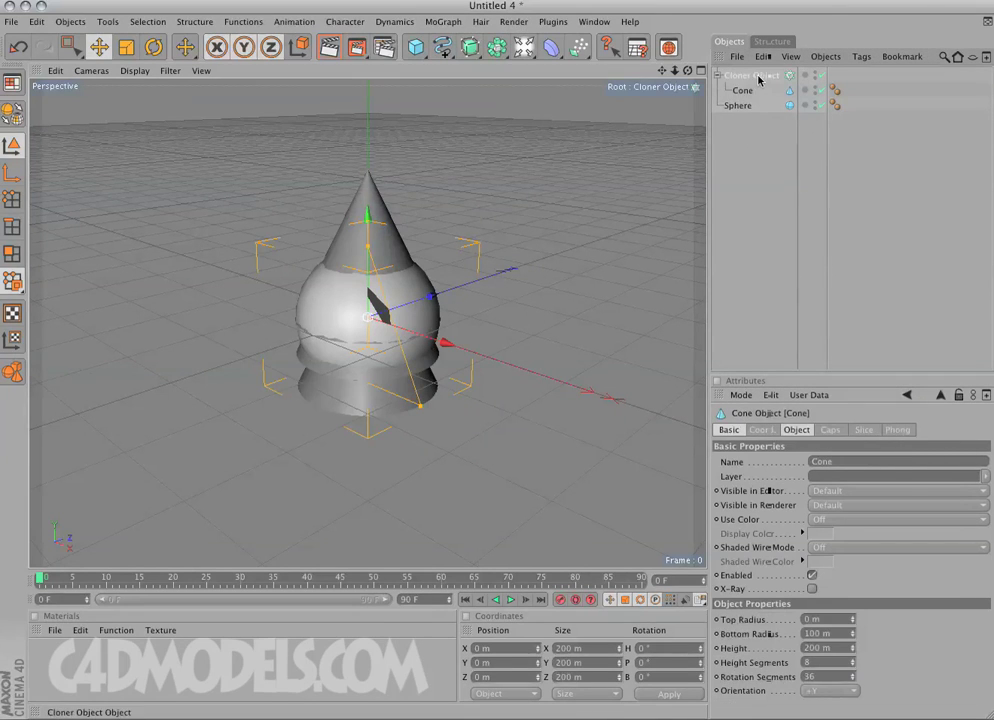
# Set the cloner to Object mode with the sphere as its object, distributing the clones by Polygon Center.
pyautogui.click(758, 80)
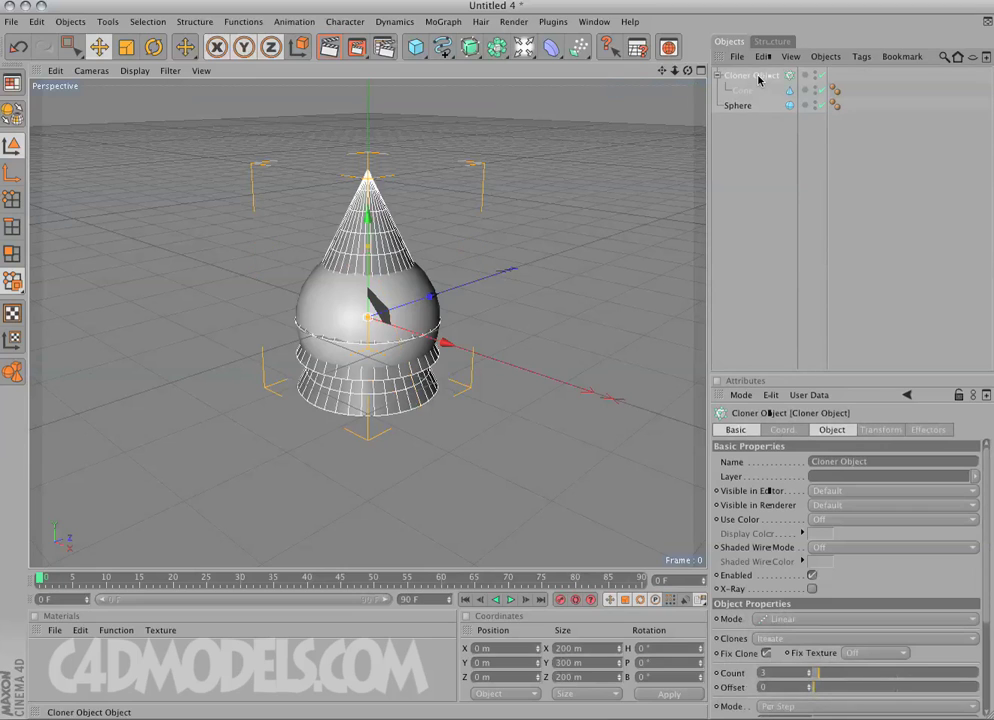
pyautogui.click(785, 430)
pyautogui.click(826, 434)
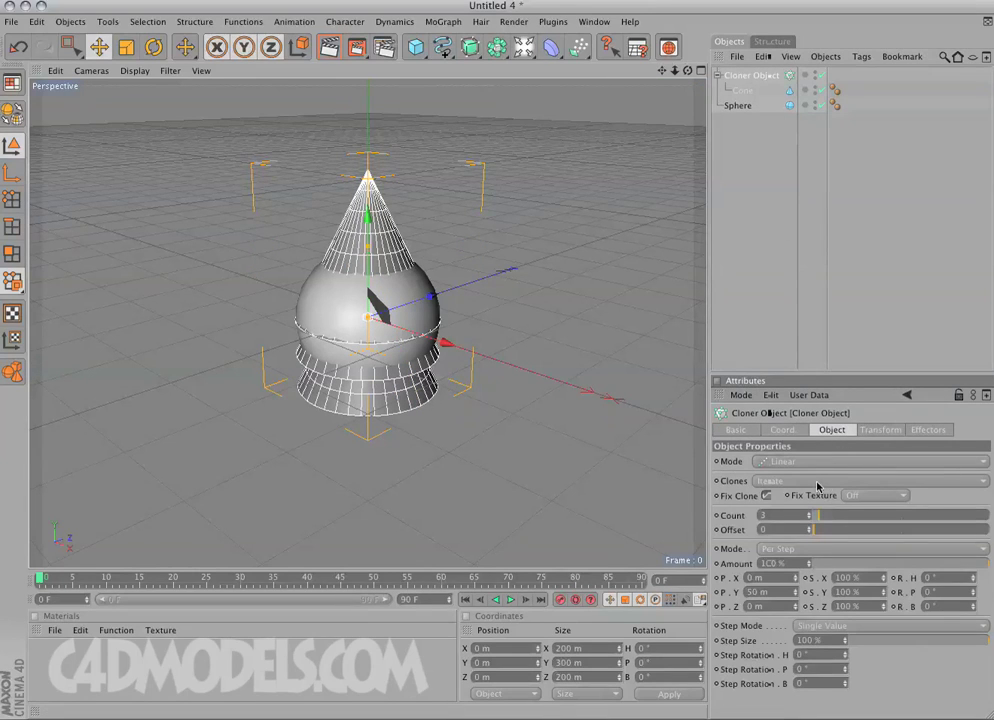
pyautogui.click(790, 461)
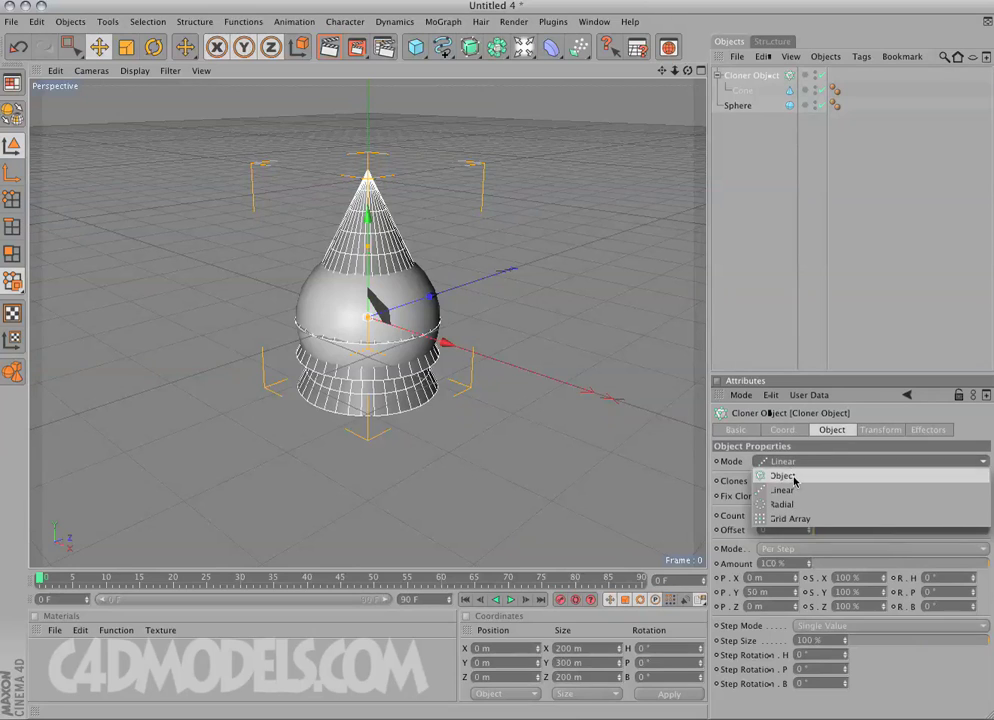
pyautogui.click(807, 481)
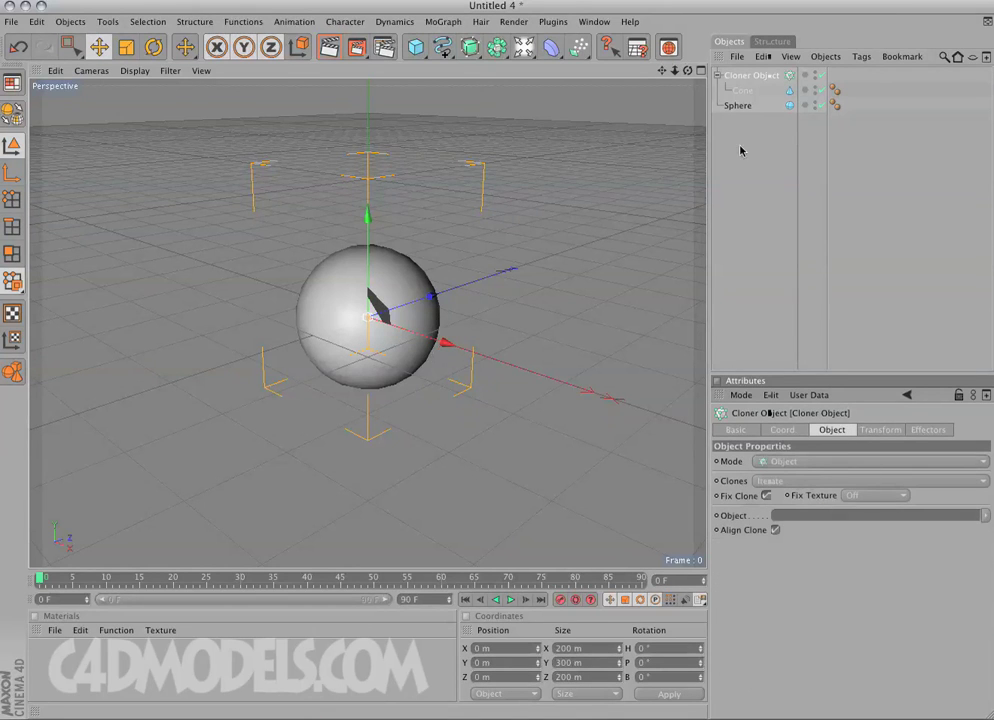
pyautogui.moveTo(737, 106); pyautogui.dragTo(792, 517)
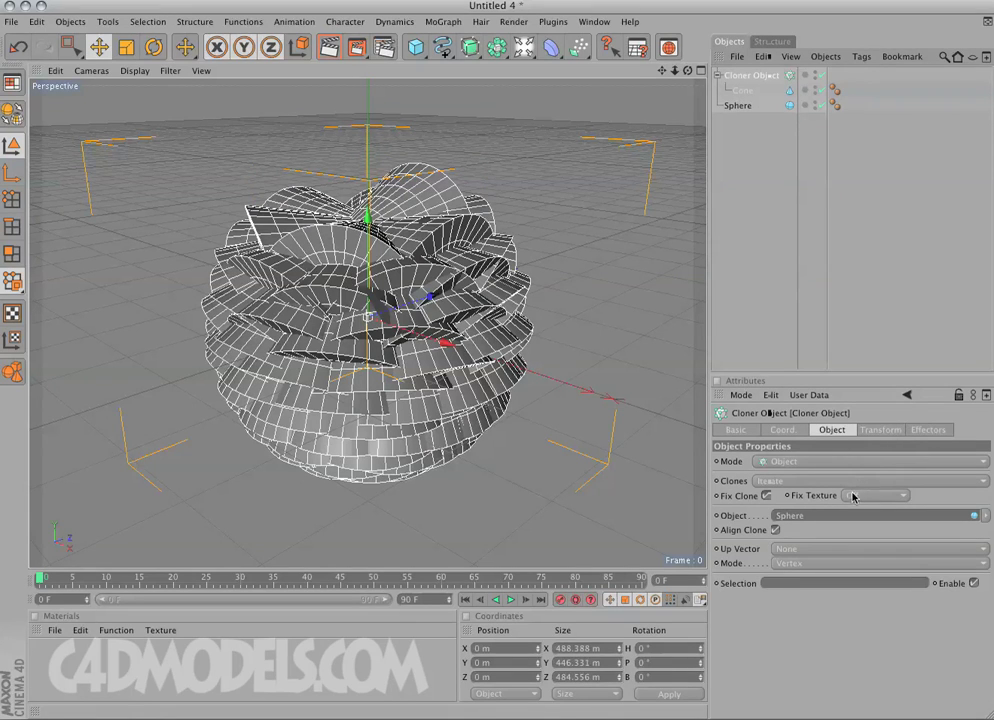
pyautogui.click(795, 561)
pyautogui.click(812, 606)
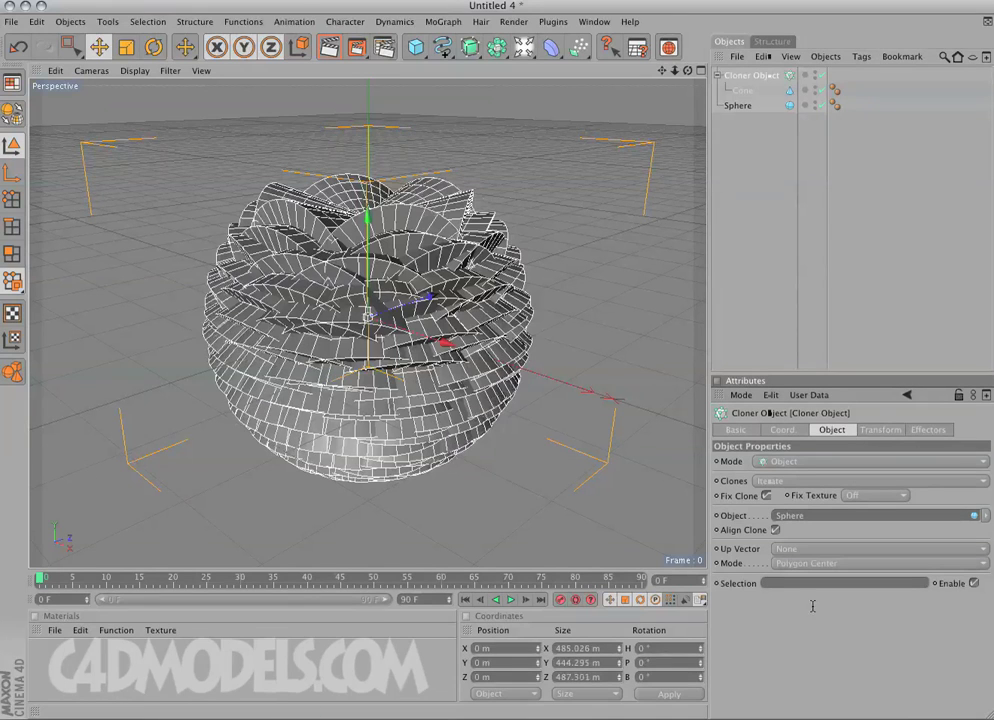
# Disable the cloner and the sphere, and set the cone to 1 height segment and 8 rotation segments.
pyautogui.click(820, 75)
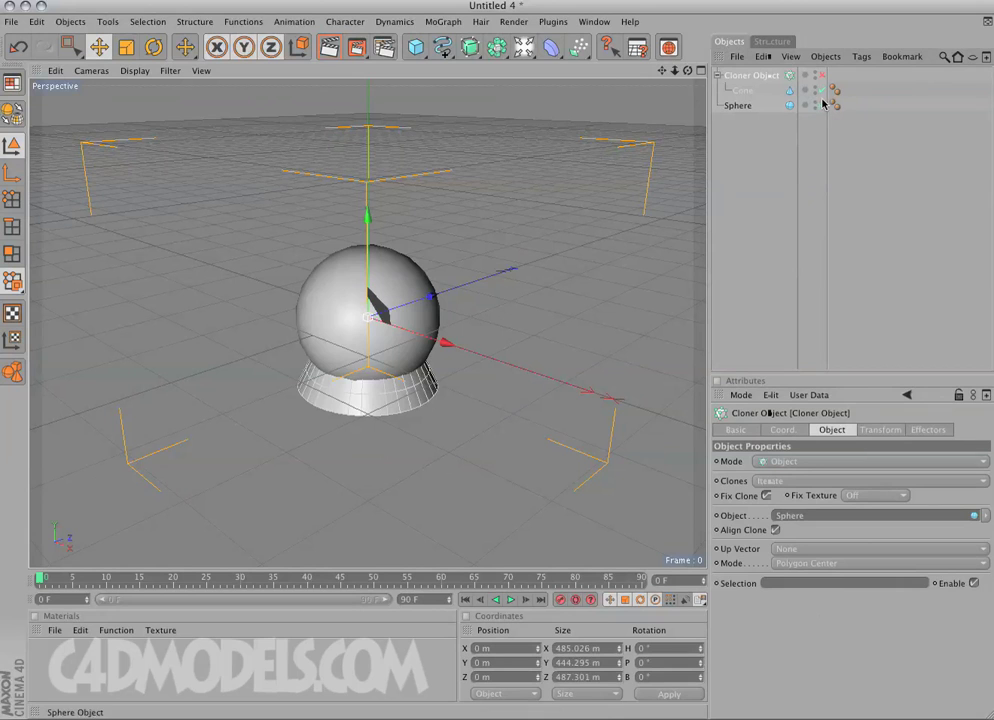
pyautogui.click(816, 105)
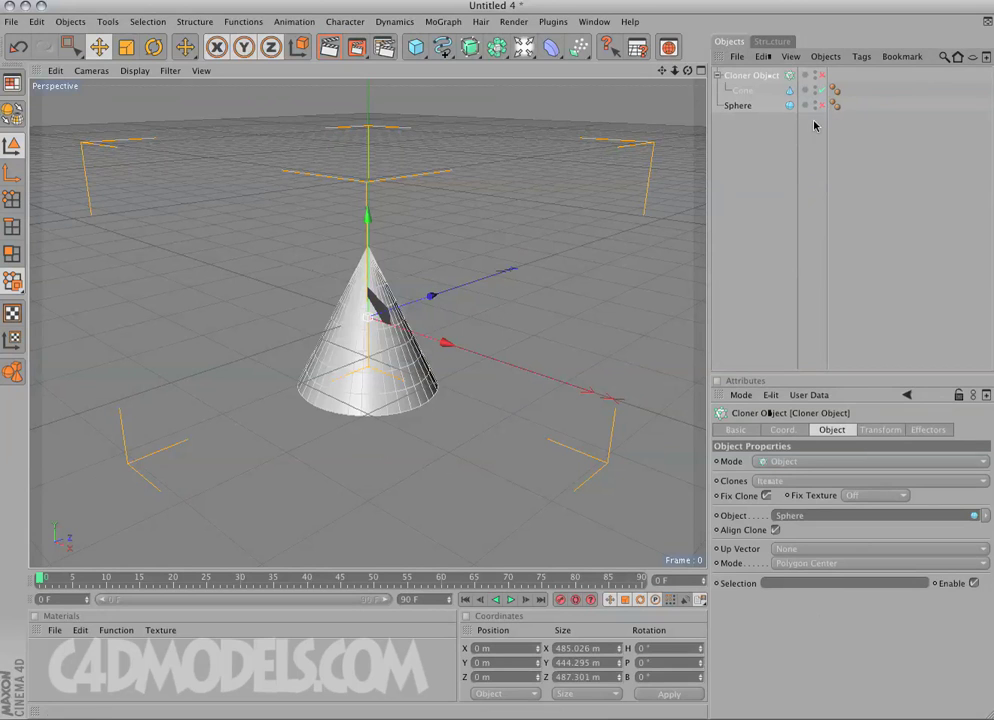
pyautogui.click(738, 90)
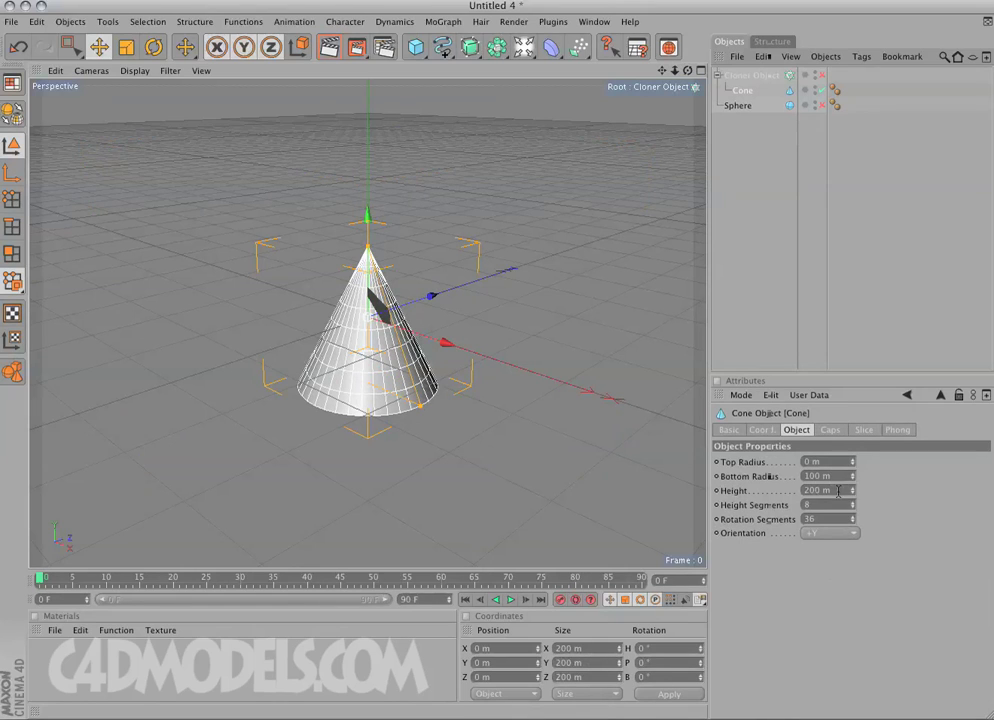
pyautogui.click(832, 505)
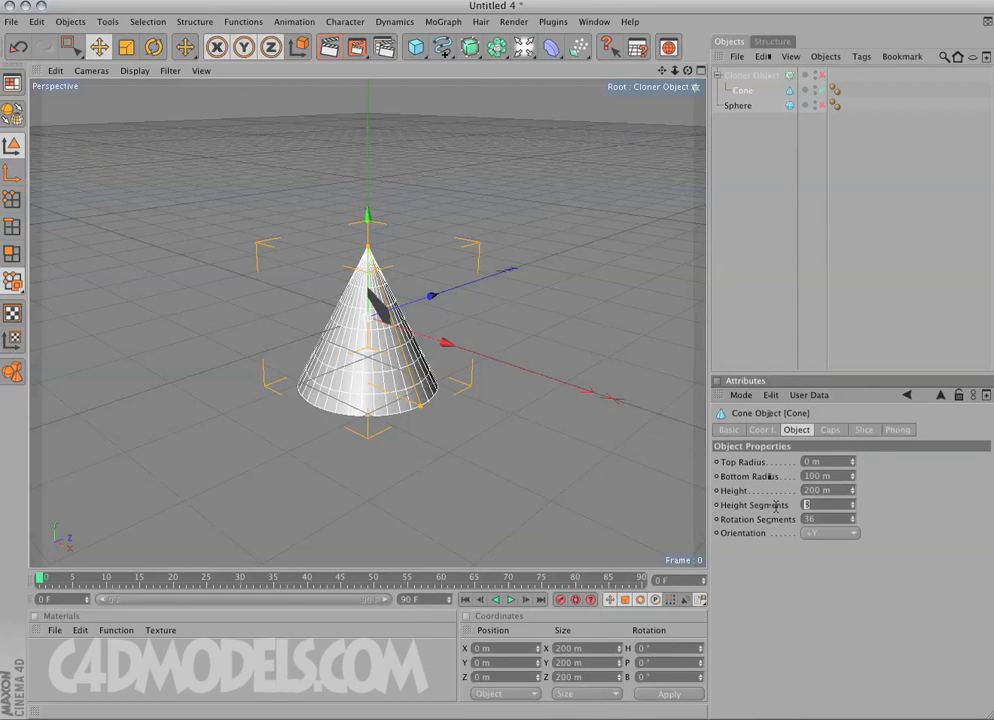
pyautogui.write('1')
pyautogui.press('Return')
pyautogui.click(840, 519)
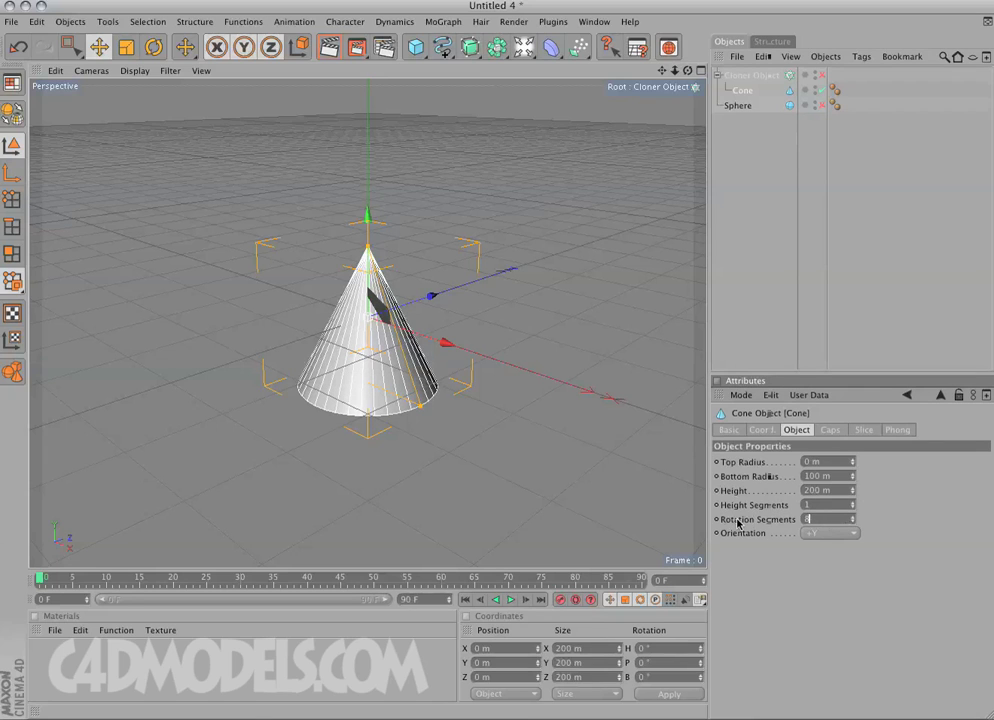
pyautogui.write('8')
pyautogui.press('Return')
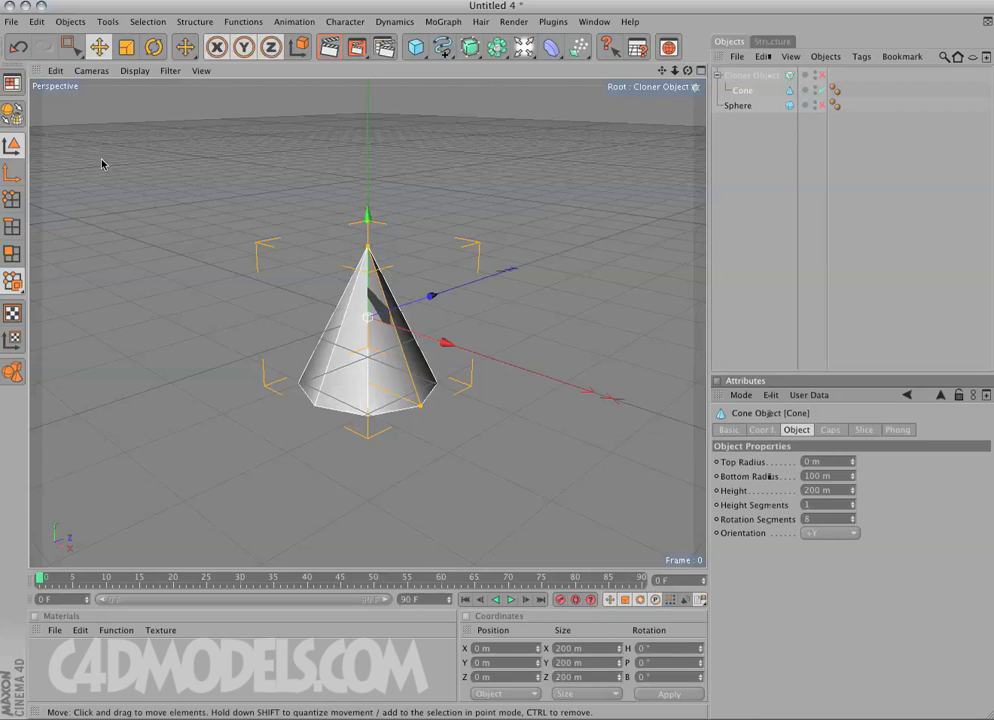
# Make the cone editable and move its axis to the base using Axis Center with Y at -100 %.
pyautogui.click(10, 114)
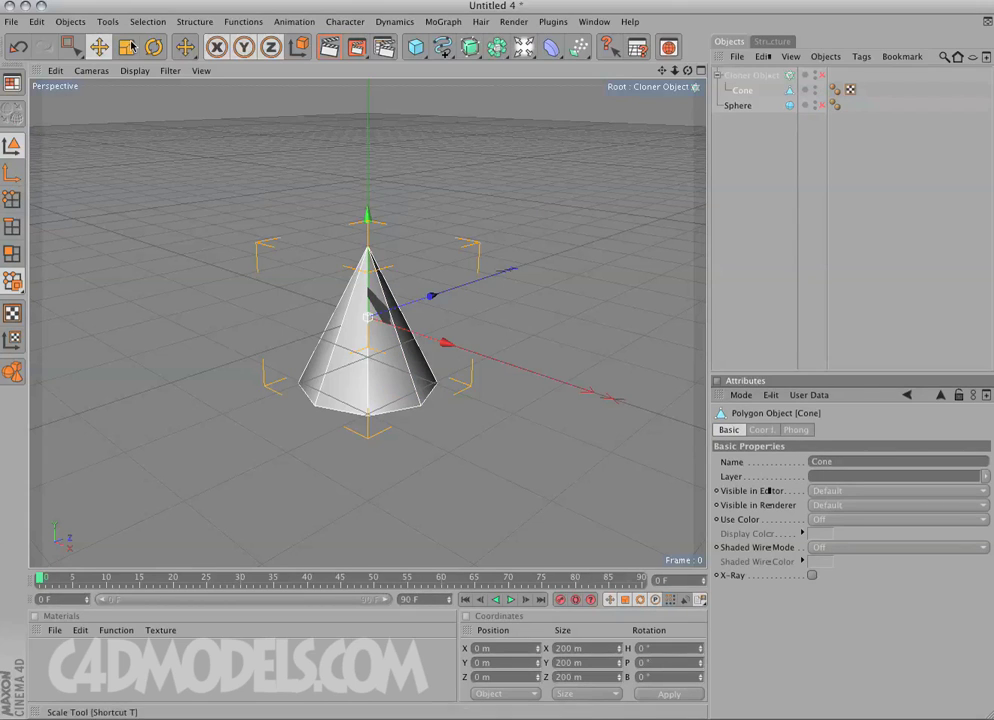
pyautogui.click(190, 22)
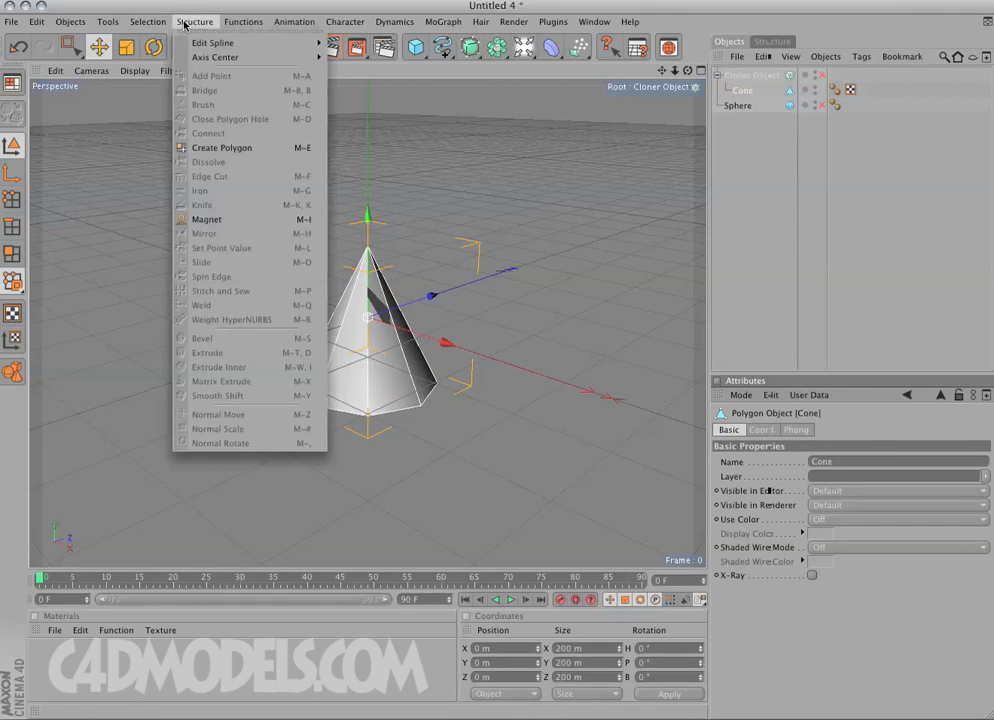
pyautogui.moveTo(201, 57)
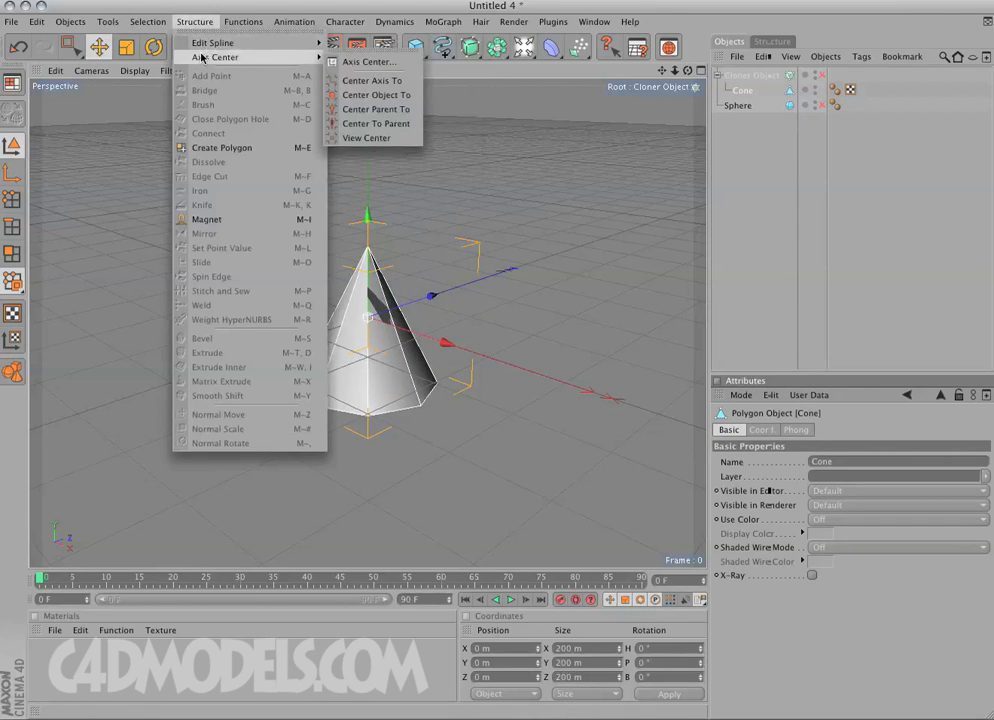
pyautogui.click(360, 61)
pyautogui.moveTo(155, 97); pyautogui.dragTo(119, 99)
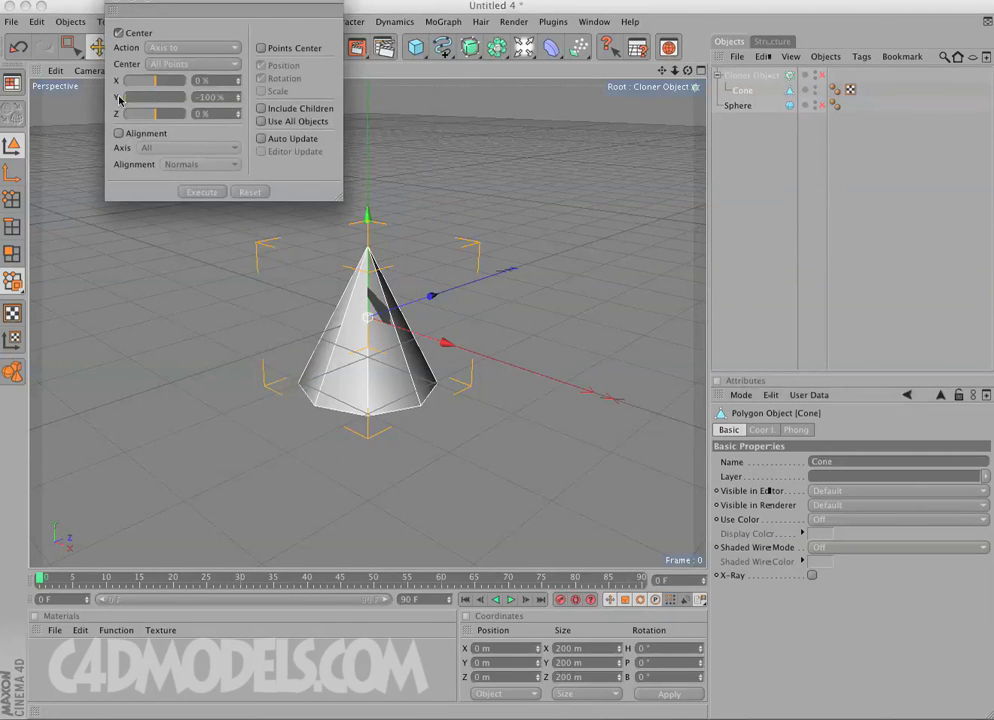
pyautogui.click(201, 193)
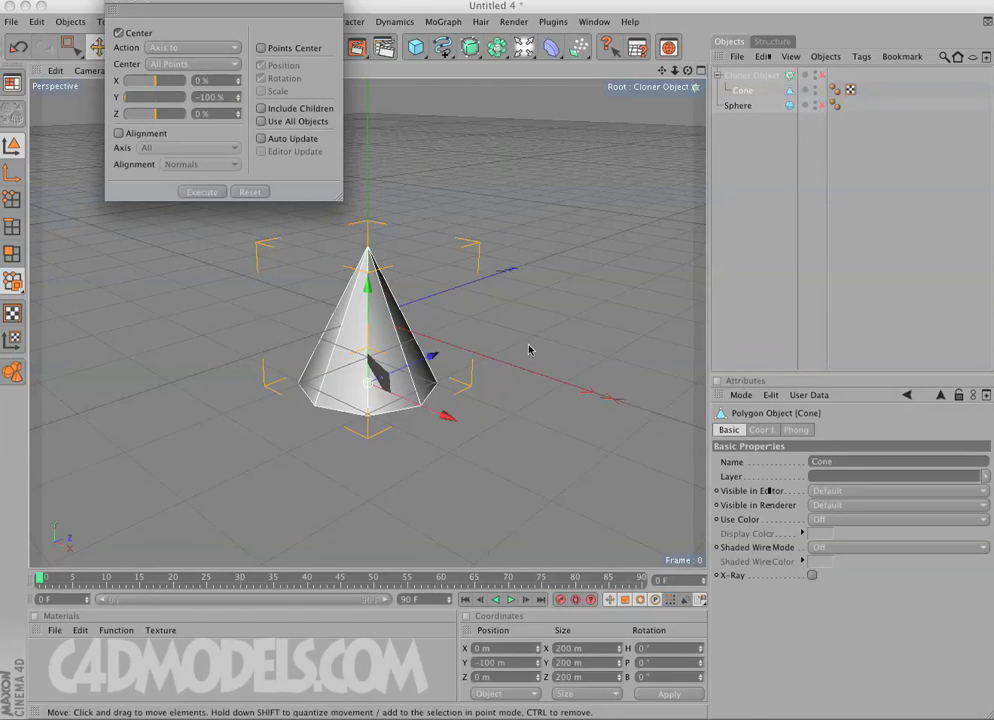
pyautogui.click(117, 4)
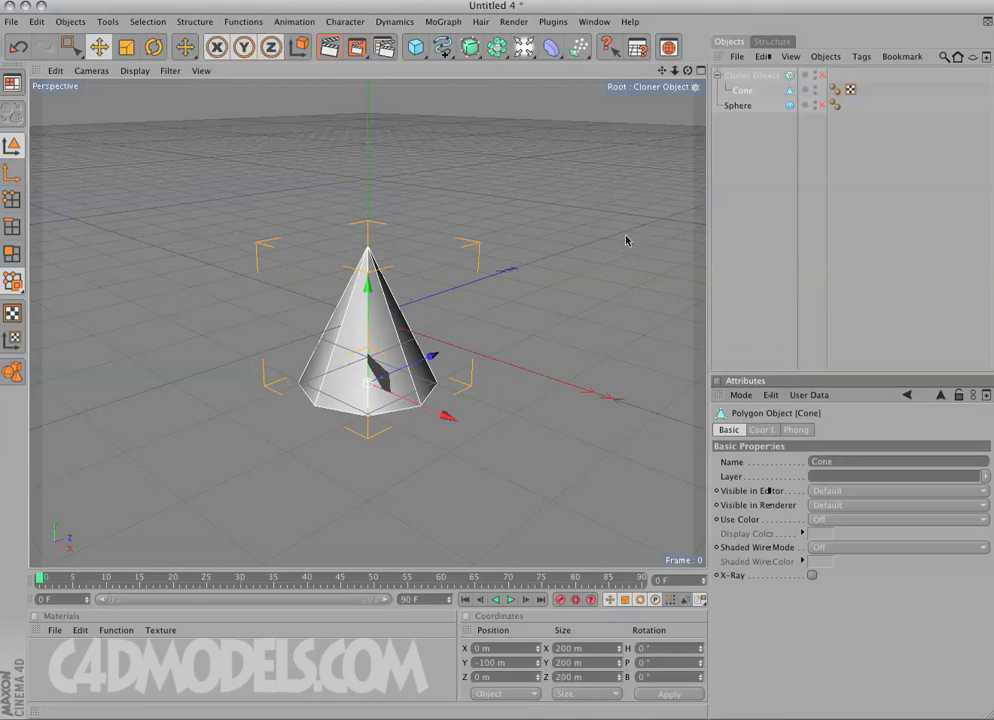
# Set the cone's Y position to 0 m.
pyautogui.click(506, 664)
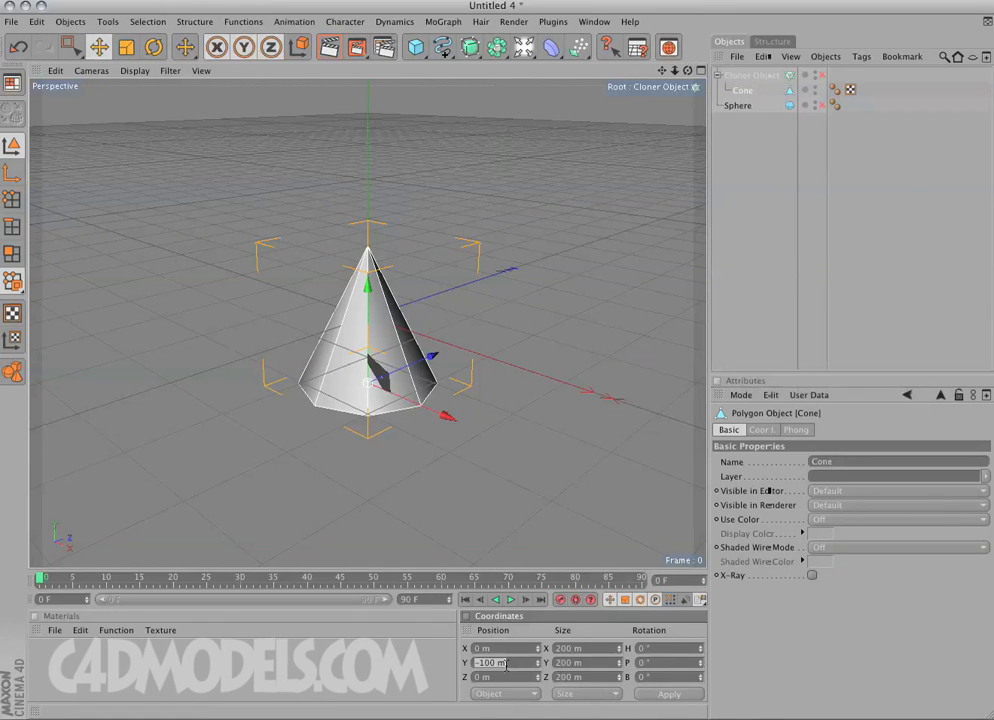
pyautogui.write('0')
pyautogui.press('Return')
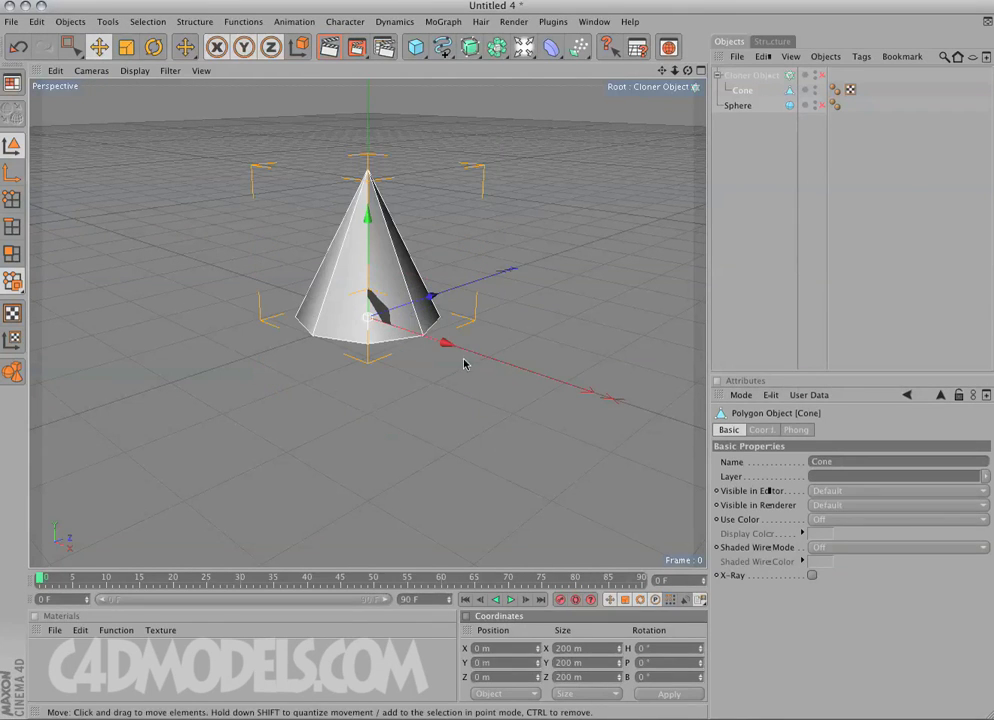
# Scale the cone down uniformly to about 77 m on each axis.
pyautogui.keyDown('alt'); pyautogui.moveTo(470, 326); pyautogui.dragTo(257, 273); pyautogui.keyUp('alt')
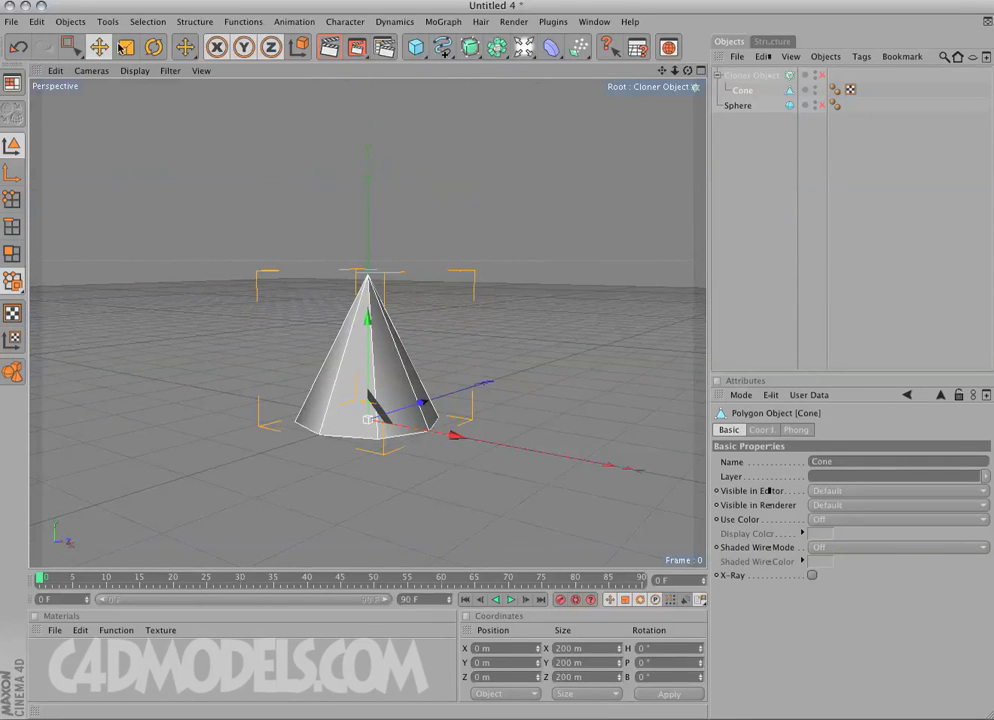
pyautogui.press('t')
pyautogui.moveTo(366, 426); pyautogui.dragTo(278, 407)
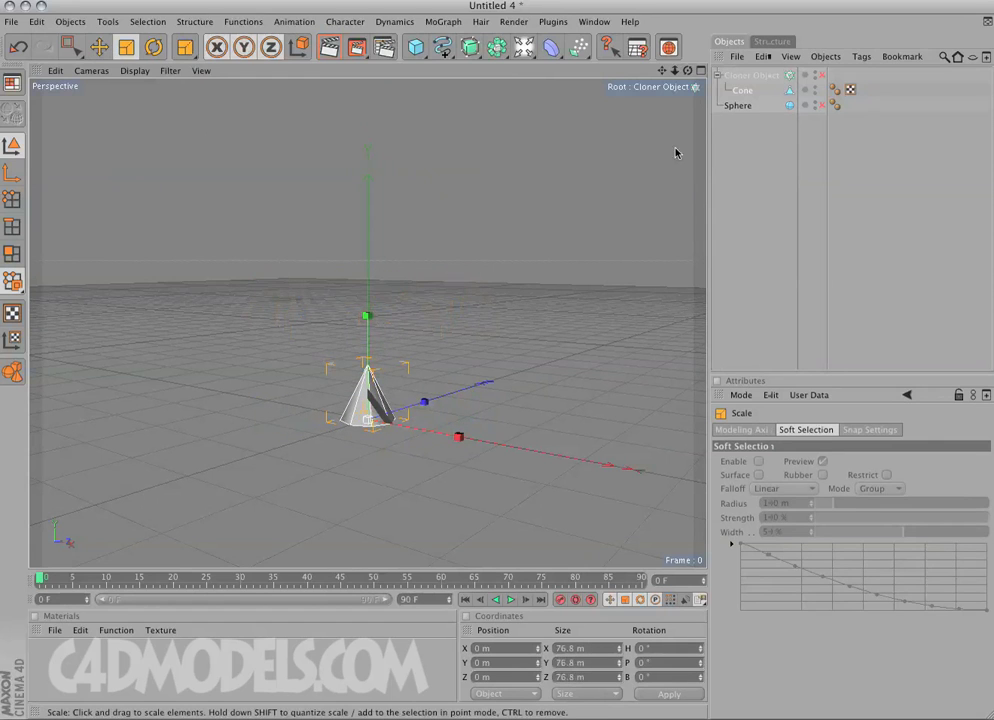
# Re-enable the sphere so it shows in the viewport and view it closer.
pyautogui.click(739, 105)
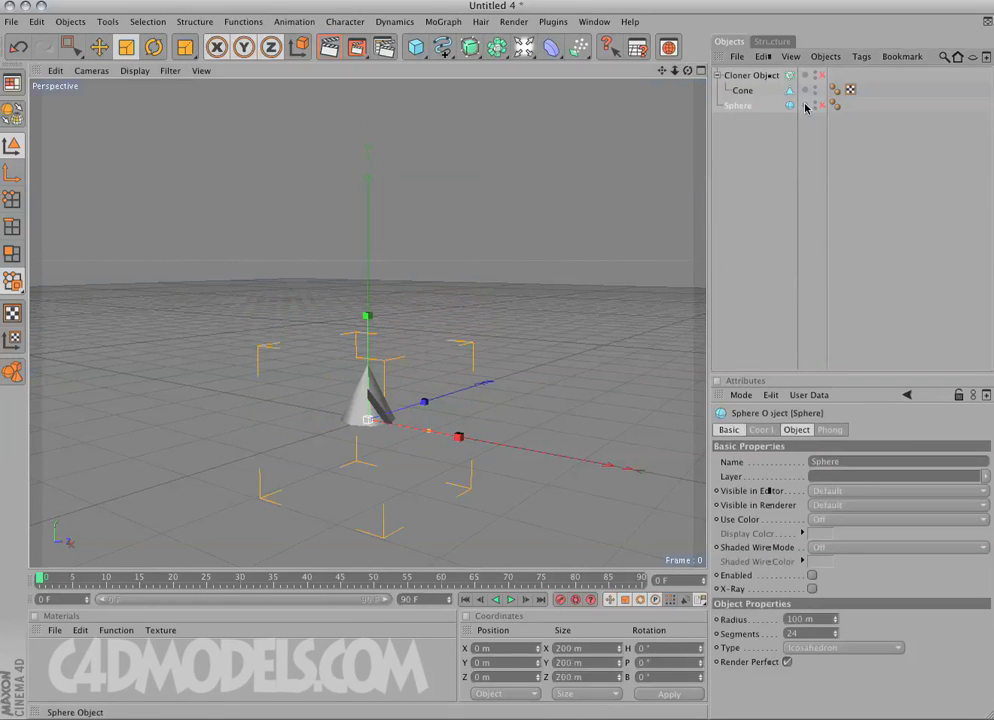
pyautogui.click(822, 106)
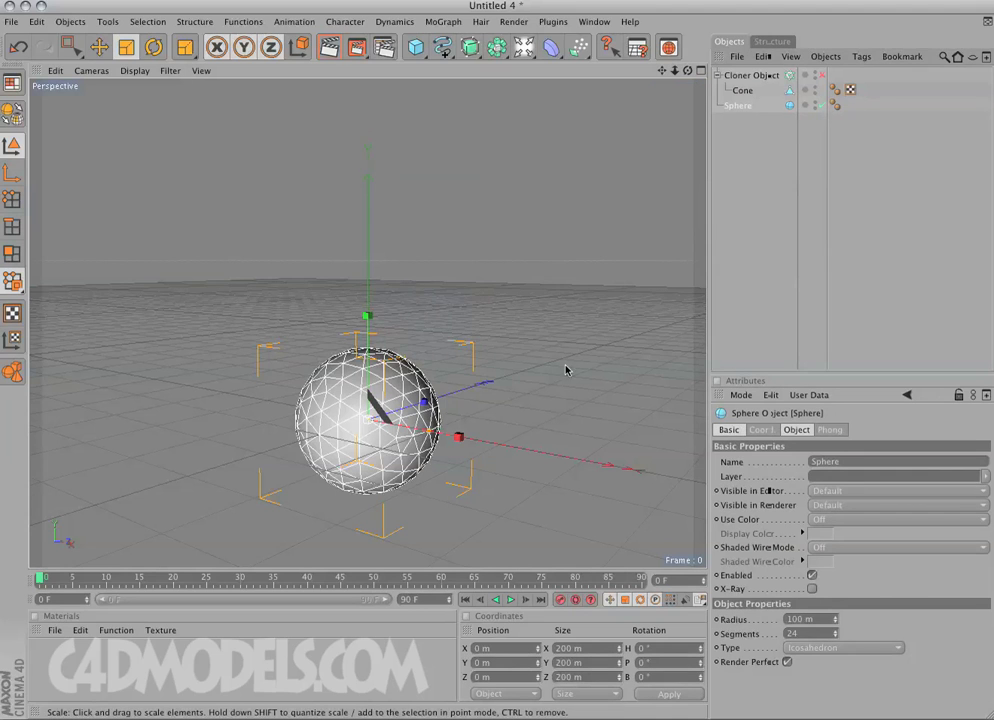
pyautogui.moveTo(552, 368)
pyautogui.mouseDown()
pyautogui.moveTo(538, 459)
pyautogui.moveTo(538, 378)
pyautogui.mouseUp()
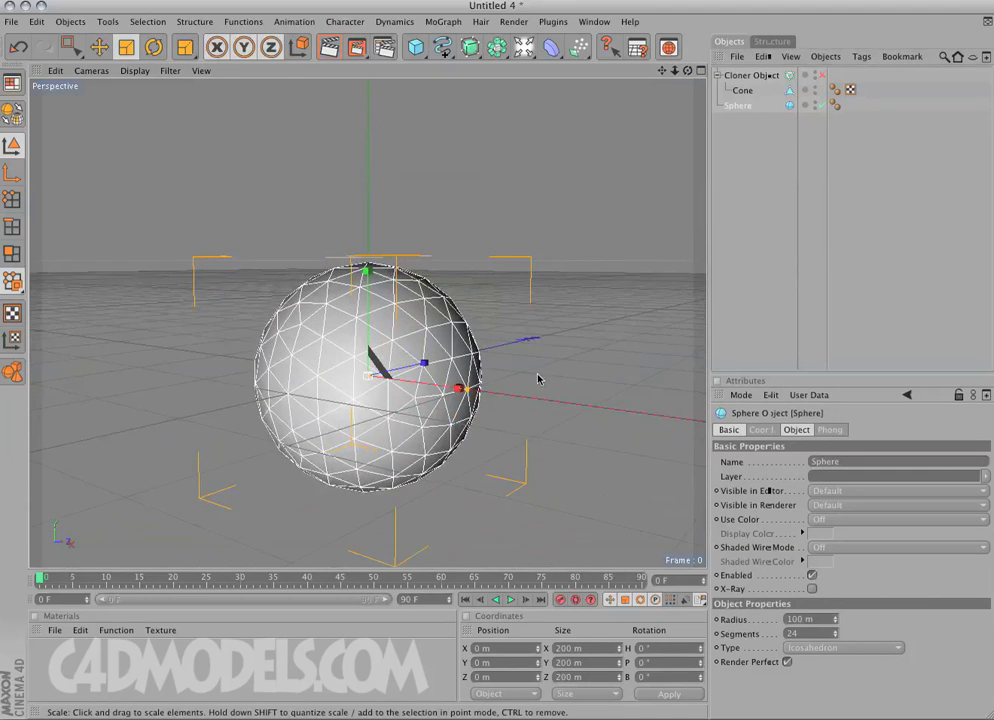
# Reduce the sphere to 12 segments and re-enable the cloner so the cones are distributed on it.
pyautogui.moveTo(835, 640); pyautogui.dragTo(838, 649)
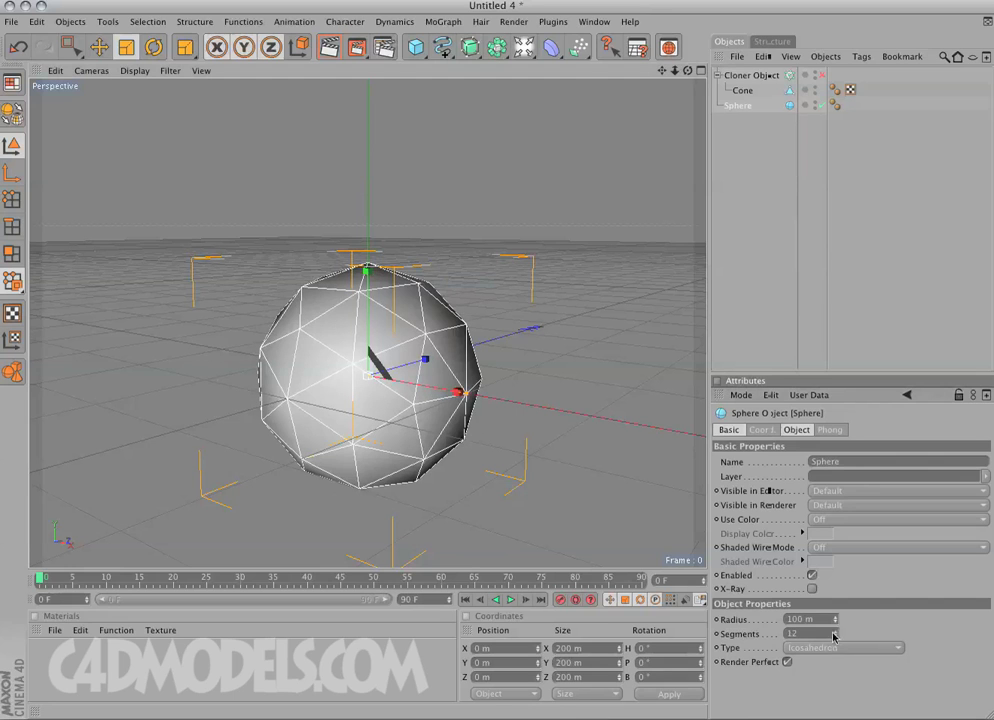
pyautogui.keyDown('alt'); pyautogui.moveTo(544, 308); pyautogui.dragTo(437, 238); pyautogui.keyUp('alt')
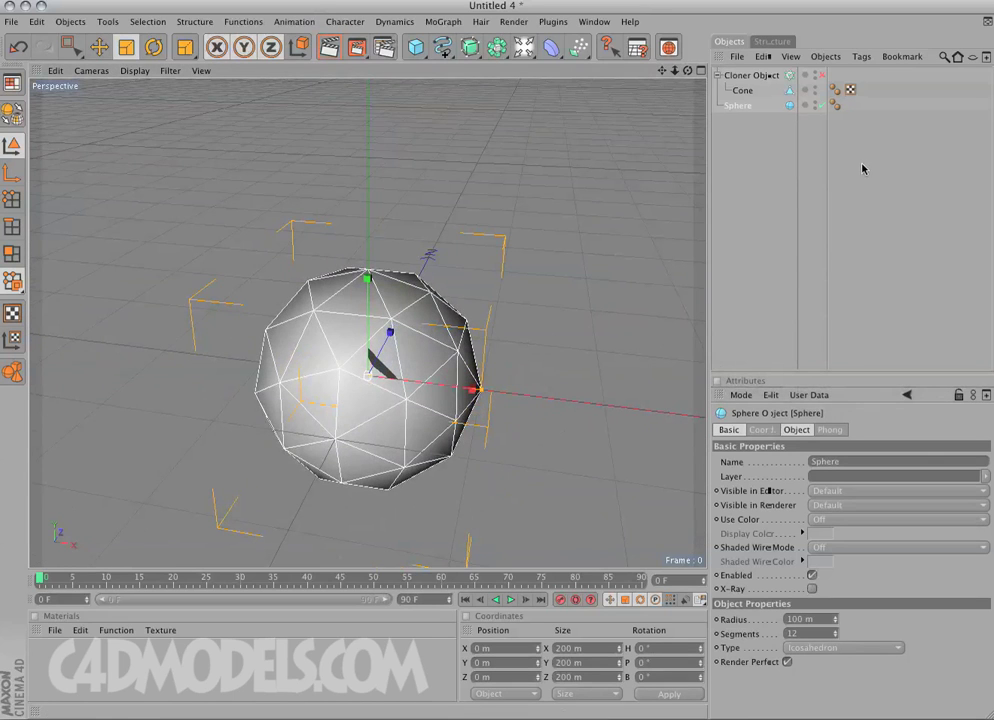
pyautogui.click(820, 76)
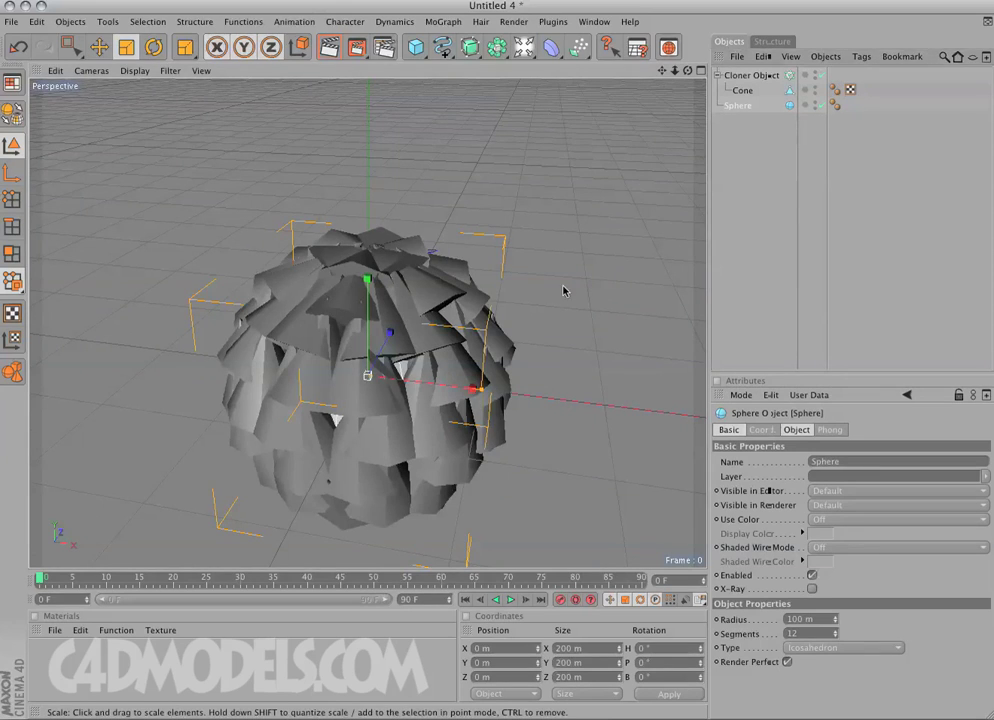
pyautogui.keyDown('alt'); pyautogui.moveTo(566, 288); pyautogui.dragTo(540, 395); pyautogui.keyUp('alt')
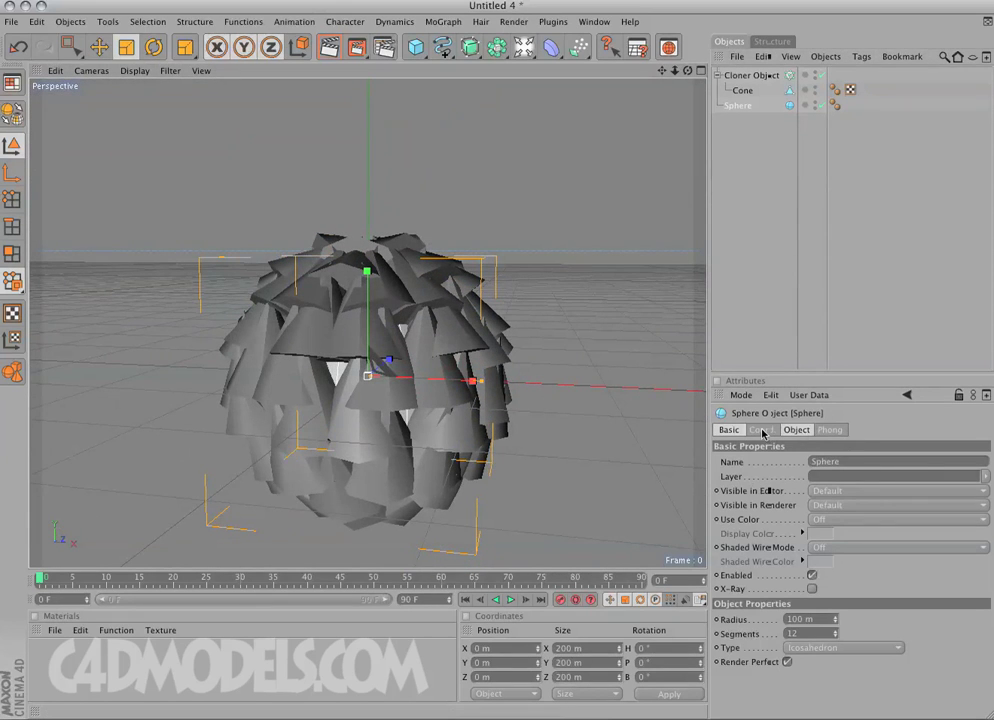
# Try X+ as the cloner's up vector and return the setting to None.
pyautogui.click(761, 430)
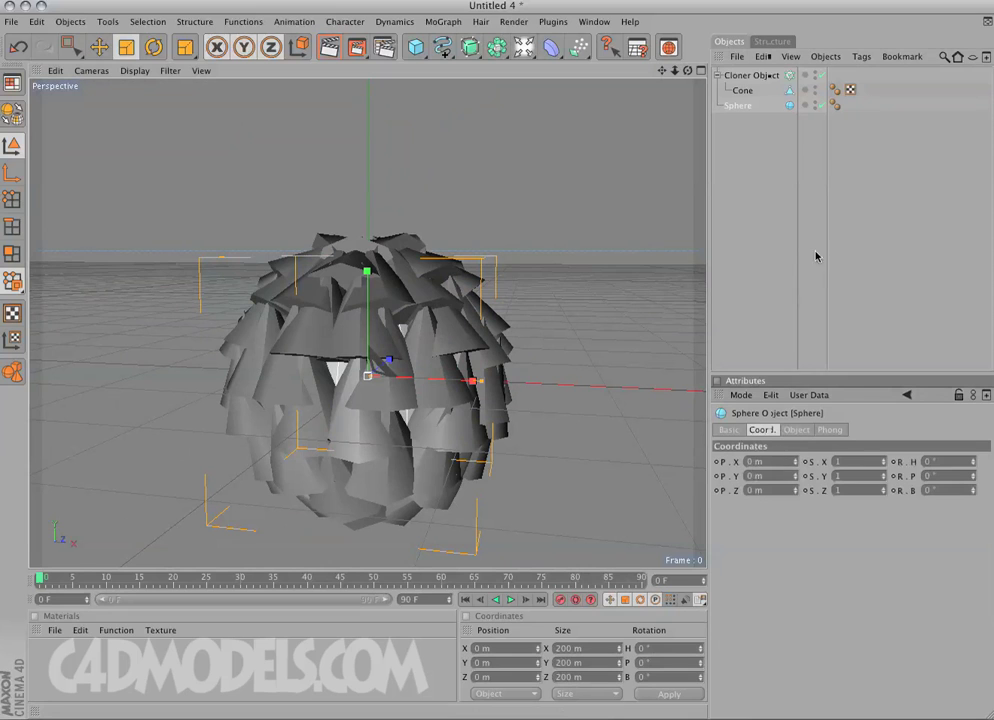
pyautogui.click(780, 75)
pyautogui.click(829, 430)
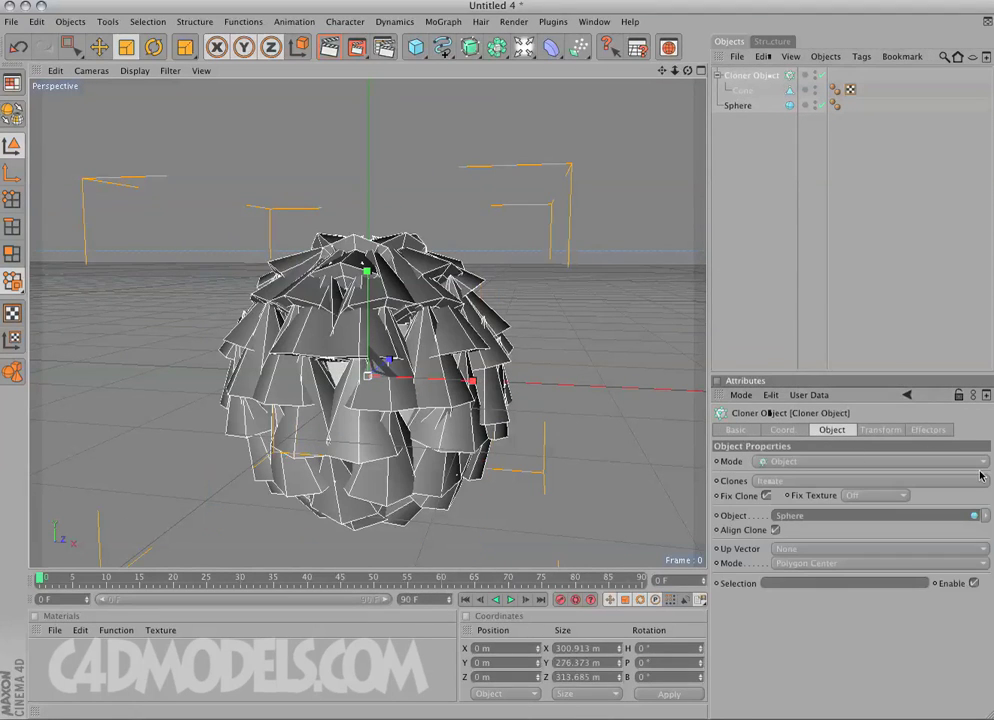
pyautogui.click(803, 549)
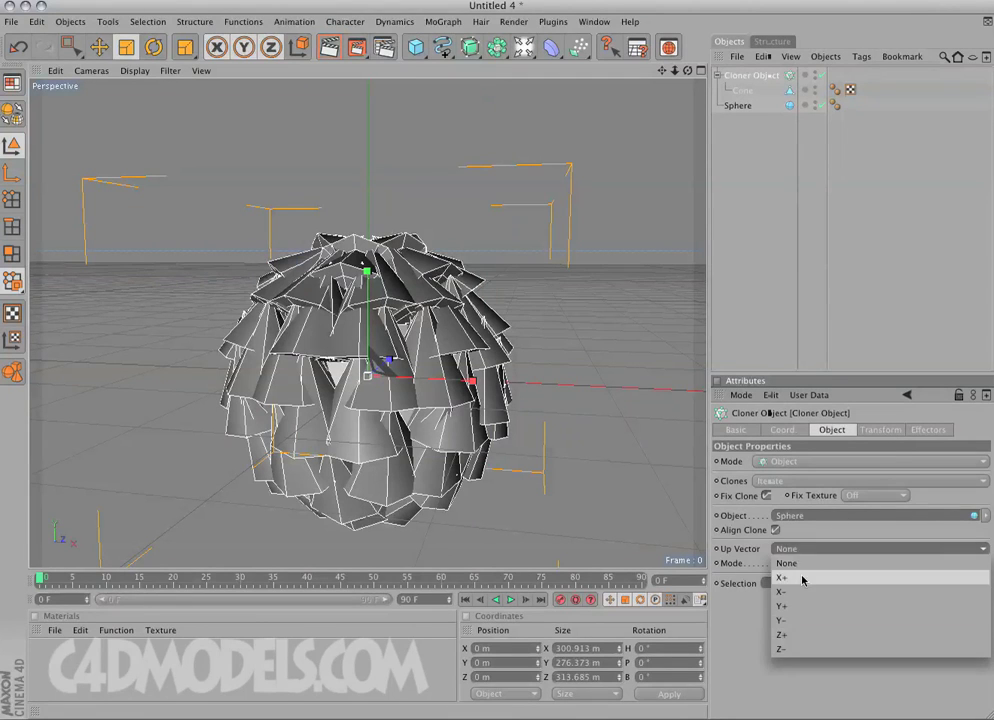
pyautogui.click(803, 579)
pyautogui.click(806, 550)
pyautogui.click(806, 563)
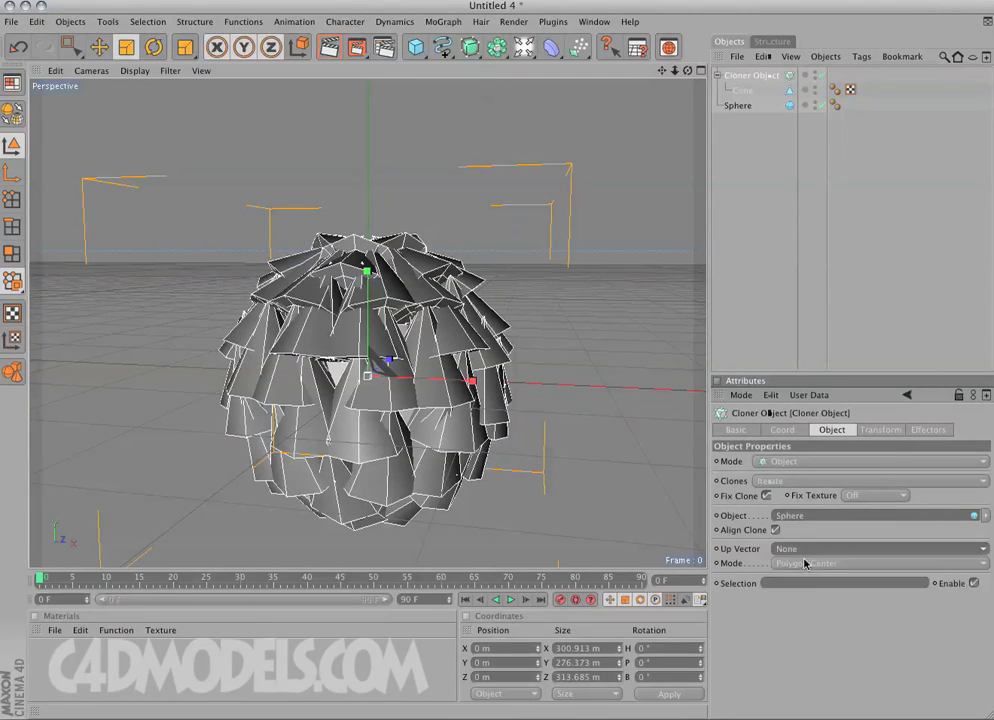
# Set the pitch rotation (R.P) in the cloner's transform to -90° so the cones point outward from the sphere.
pyautogui.click(884, 430)
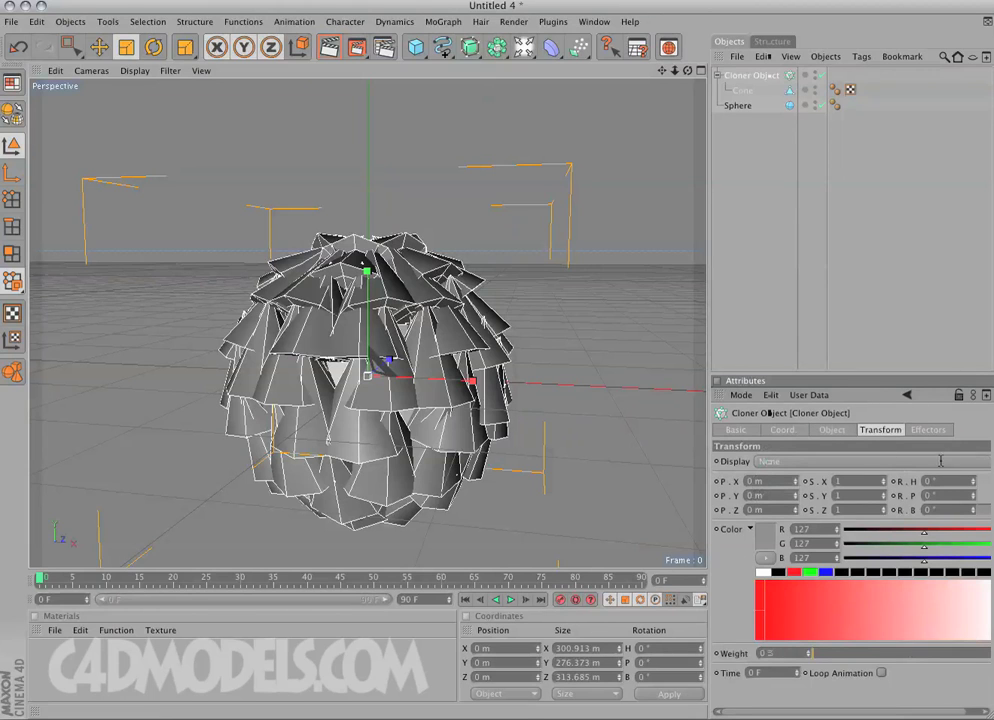
pyautogui.moveTo(973, 485)
pyautogui.mouseDown()
pyautogui.moveTo(969, 478)
pyautogui.moveTo(980, 550)
pyautogui.moveTo(960, 503)
pyautogui.mouseUp()
pyautogui.press('super+z')
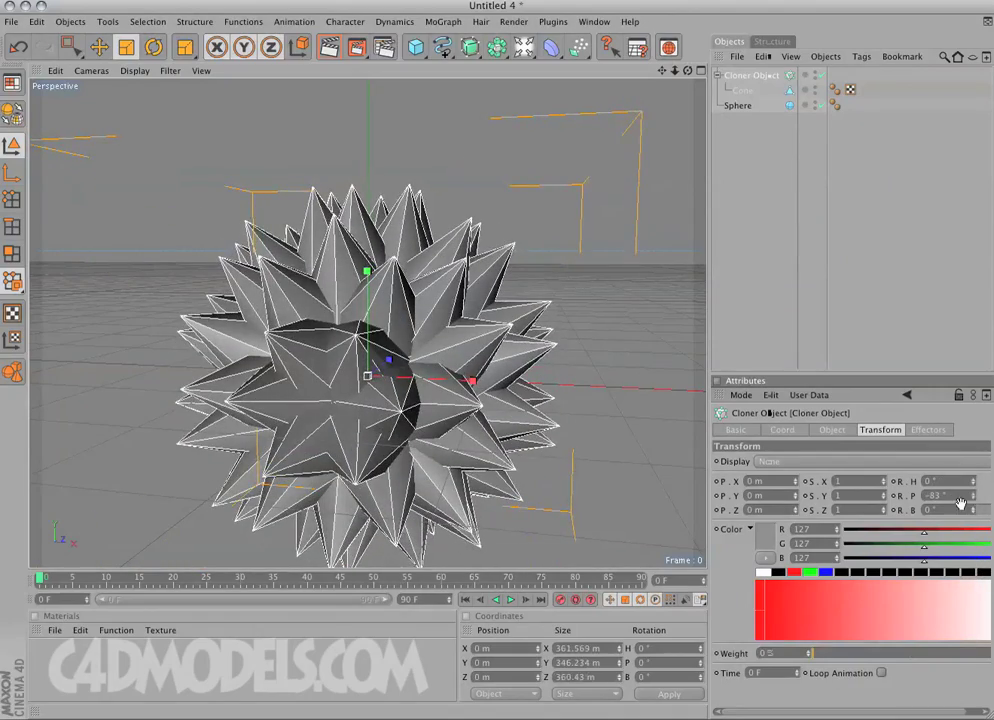
pyautogui.press('BackSpace')
pyautogui.write('-90')
pyautogui.press('Return')
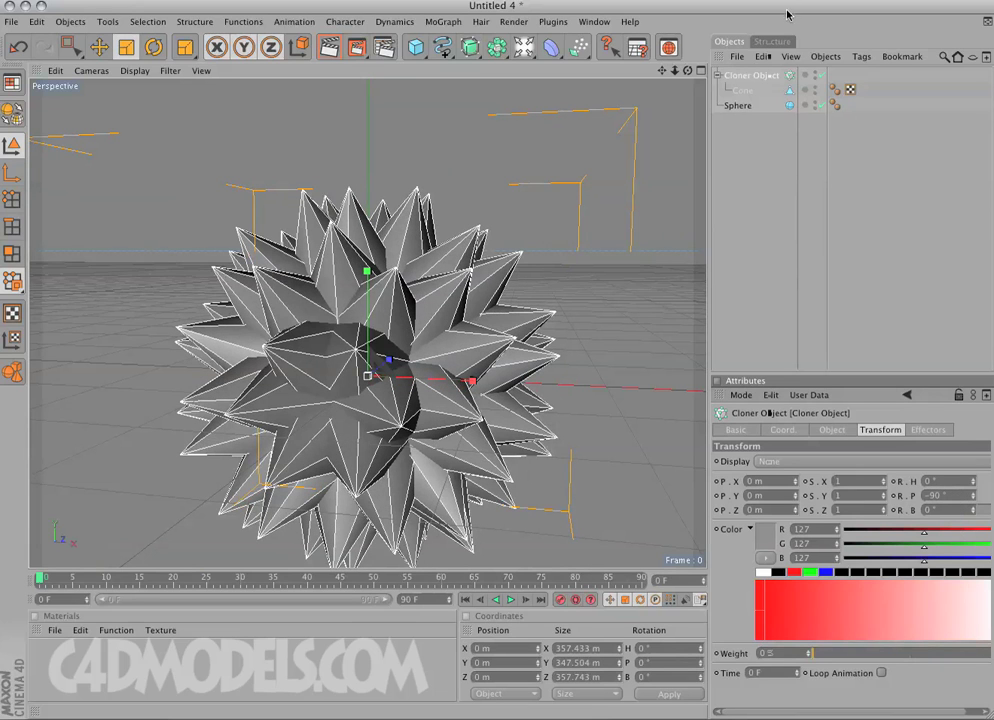
# Scale the cone down uniformly to about 19 m on each axis to make small spikes.
pyautogui.click(741, 91)
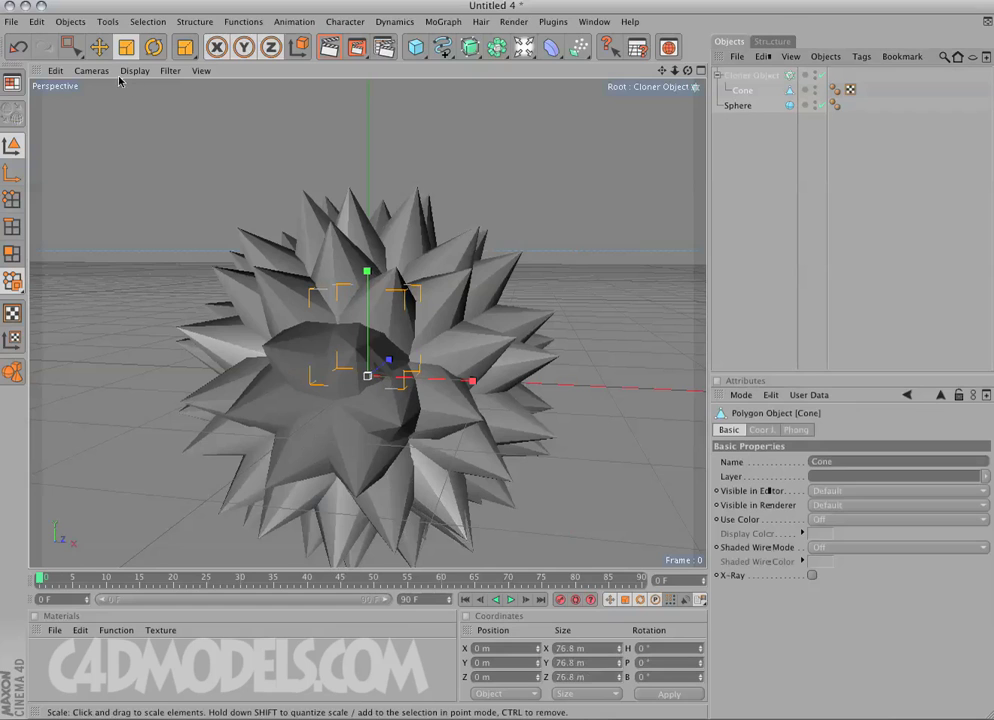
pyautogui.moveTo(376, 360); pyautogui.dragTo(2, 393)
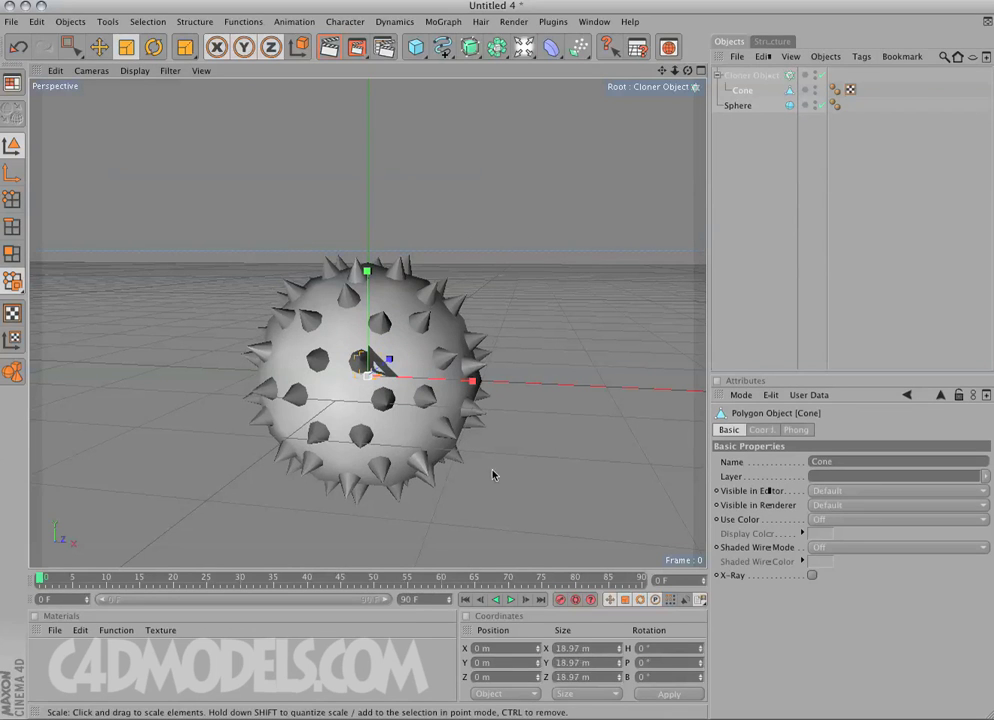
pyautogui.keyDown('alt'); pyautogui.moveTo(440, 468); pyautogui.dragTo(427, 329); pyautogui.keyUp('alt')
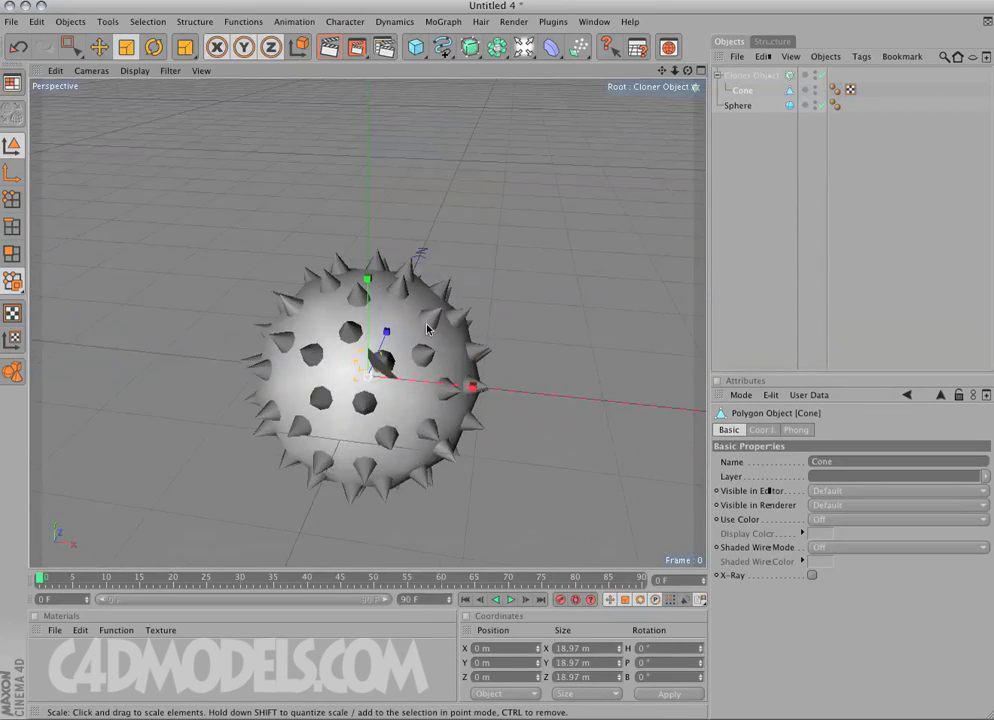
pyautogui.keyDown('alt'); pyautogui.moveTo(598, 266); pyautogui.dragTo(500, 300); pyautogui.keyUp('alt')
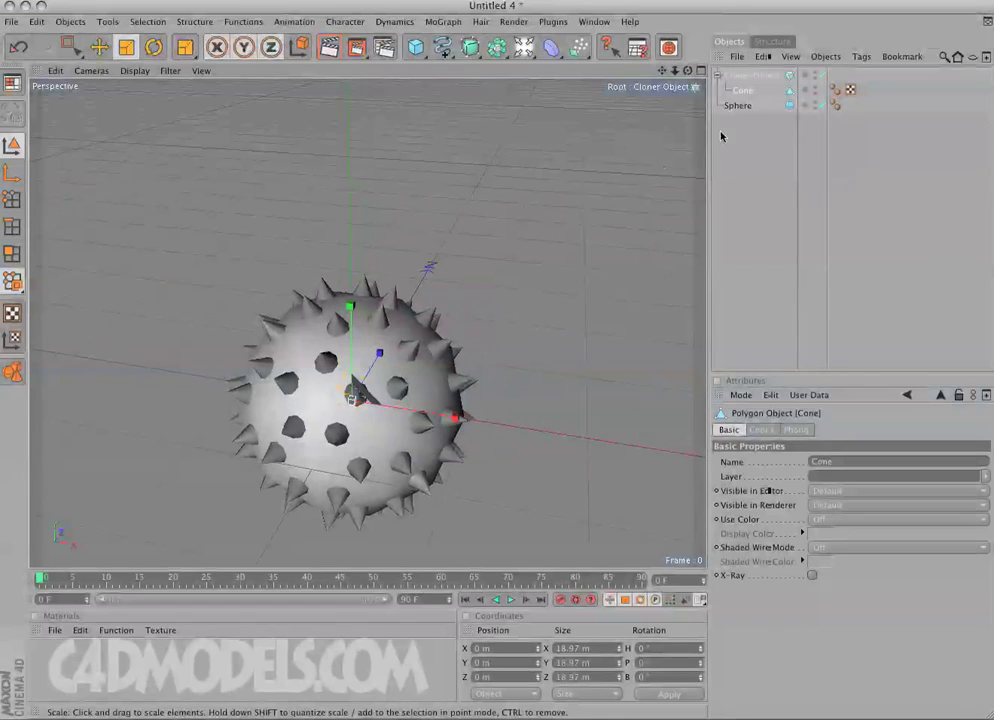
# Convert the sphere into an editable polygon object and zoom out to show space above the ball.
pyautogui.click(738, 105)
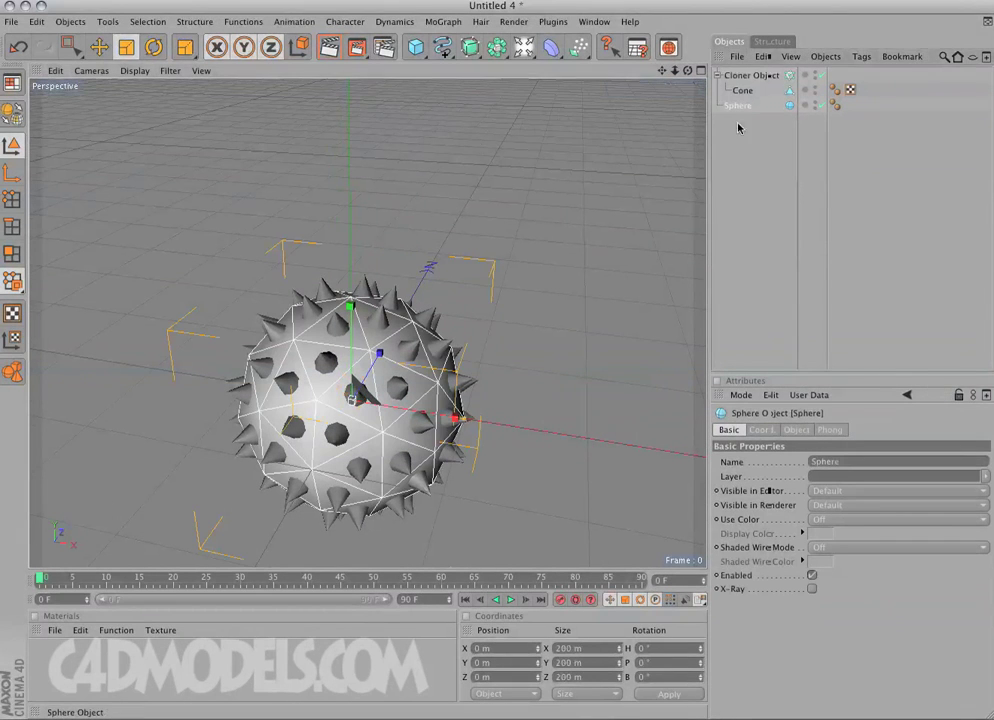
pyautogui.click(11, 112)
pyautogui.keyDown('alt'); pyautogui.moveTo(423, 425); pyautogui.dragTo(512, 460); pyautogui.keyUp('alt')
pyautogui.keyDown('alt'); pyautogui.moveTo(547, 401); pyautogui.dragTo(383, 404); pyautogui.keyUp('alt')
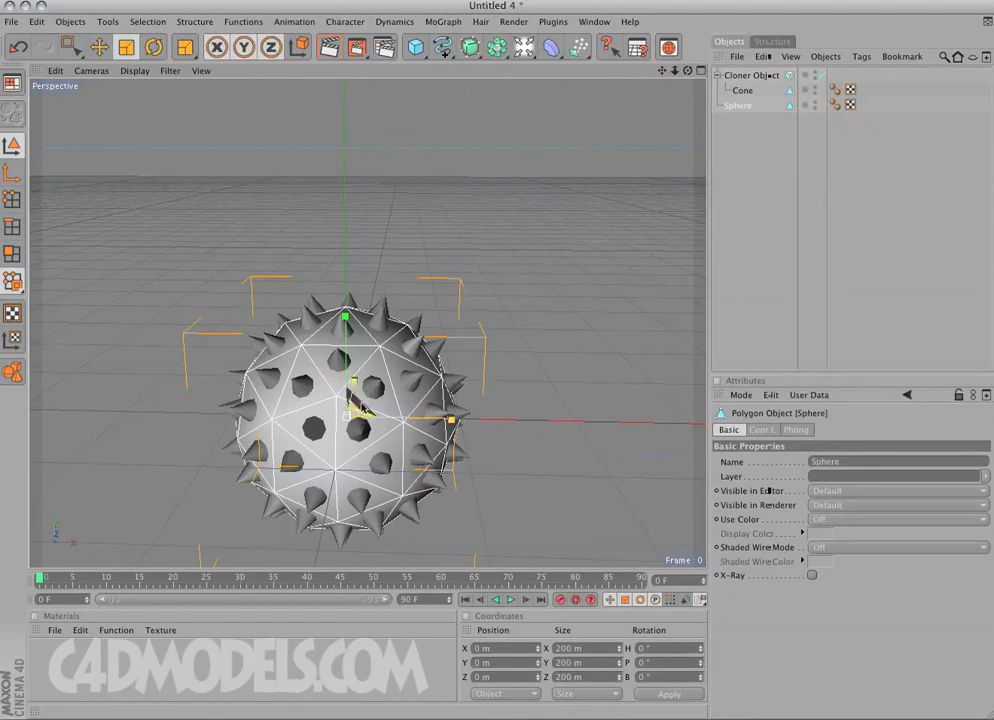
pyautogui.scroll(-3, 355, 410)
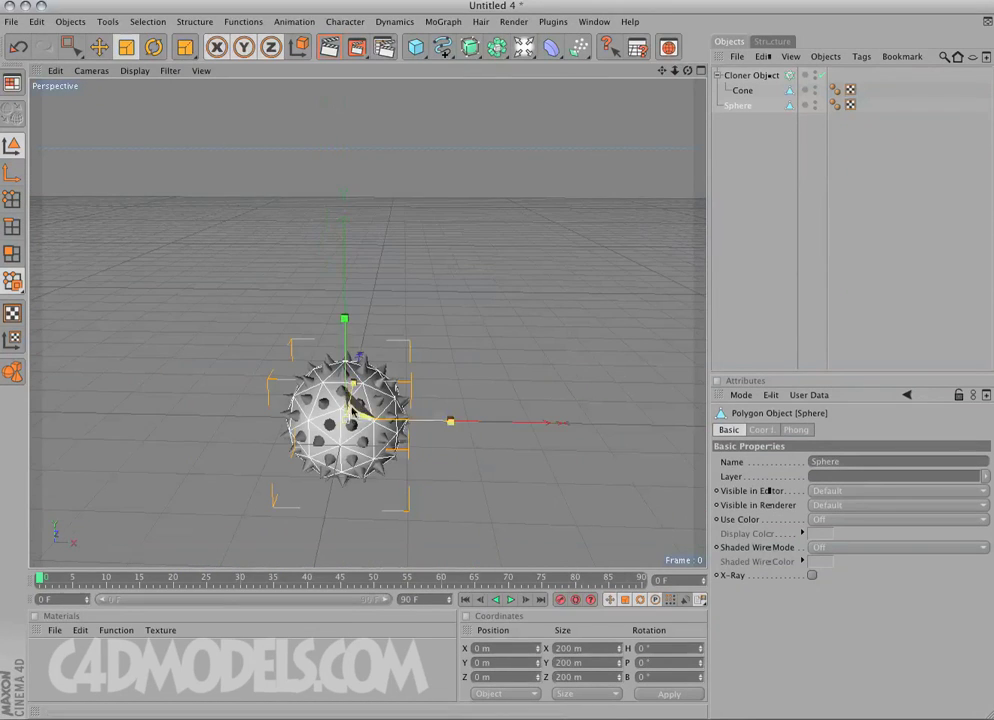
pyautogui.keyDown('alt'); pyautogui.moveTo(350, 398); pyautogui.dragTo(350, 418, button='middle'); pyautogui.keyUp('alt')
# Add a cylinder, raise it above the ball to about Y 430 m and narrow its diameter to about 53 m.
pyautogui.moveTo(409, 56); pyautogui.dragTo(702, 62)
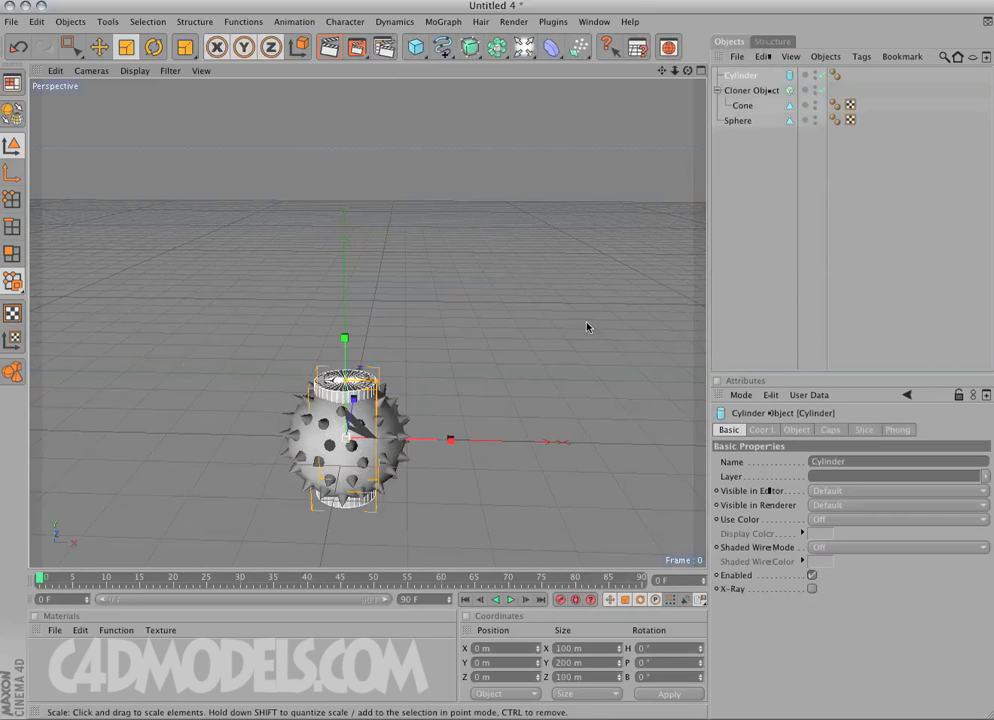
pyautogui.click(99, 47)
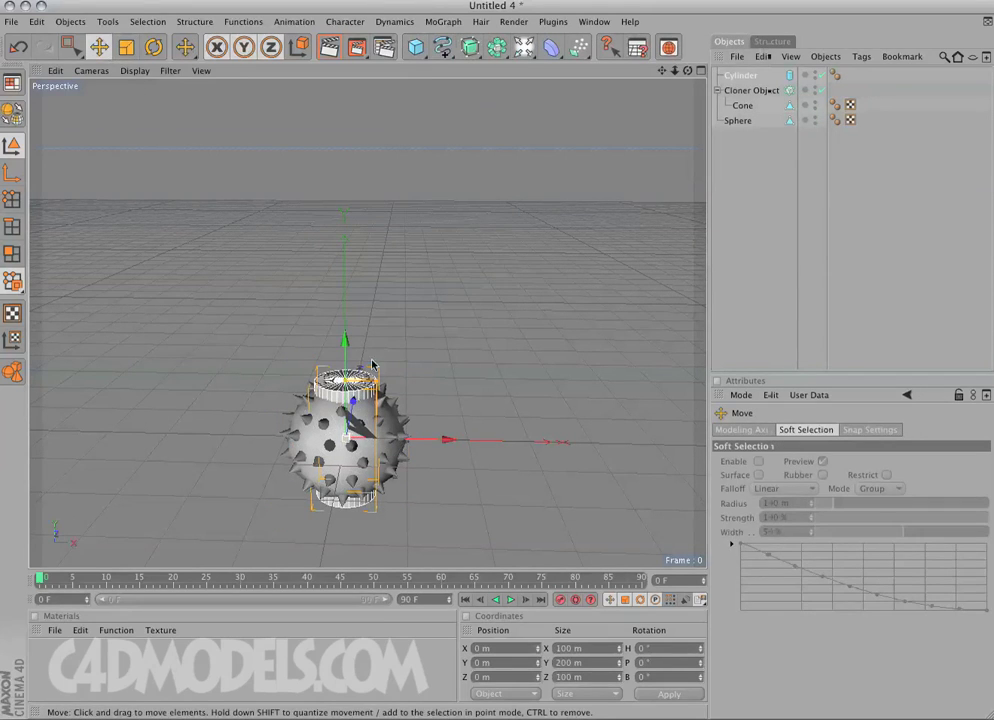
pyautogui.moveTo(346, 361); pyautogui.dragTo(408, 285)
pyautogui.keyDown('alt'); pyautogui.moveTo(408, 285); pyautogui.dragTo(415, 334, button='middle'); pyautogui.keyUp('alt')
pyautogui.moveTo(390, 184)
pyautogui.mouseDown()
pyautogui.moveTo(370, 187)
pyautogui.moveTo(381, 184)
pyautogui.mouseUp()
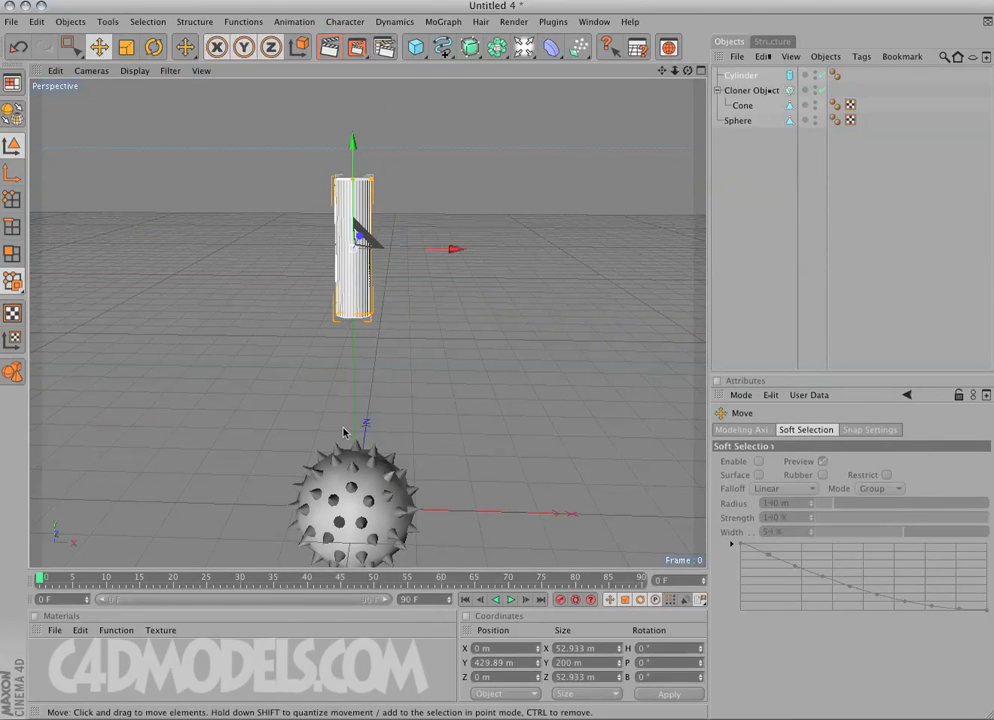
pyautogui.keyDown('alt'); pyautogui.moveTo(390, 266); pyautogui.dragTo(423, 224); pyautogui.keyUp('alt')
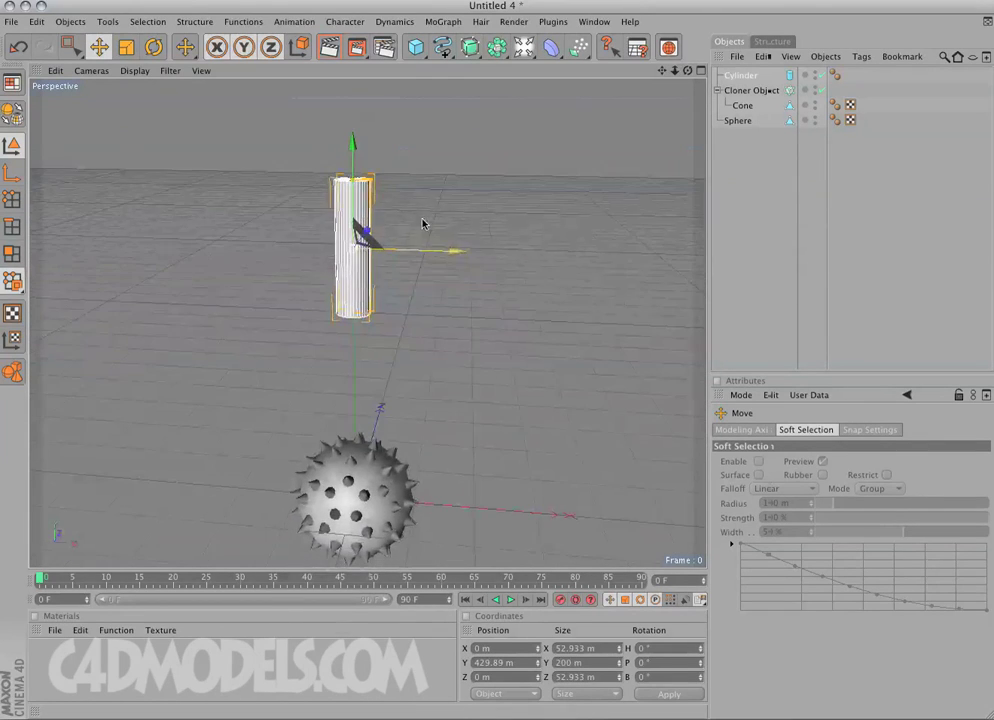
# Raise the cylinder to about Y 672 m in the front view and make it editable.
pyautogui.middleClick(433, 332)
pyautogui.middleClick(466, 421)
pyautogui.keyDown('alt'); pyautogui.moveTo(412, 332); pyautogui.dragTo(403, 430, button='middle'); pyautogui.keyUp('alt')
pyautogui.moveTo(357, 181); pyautogui.dragTo(366, 76)
pyautogui.keyDown('alt'); pyautogui.moveTo(371, 224); pyautogui.dragTo(360, 294, button='middle'); pyautogui.keyUp('alt')
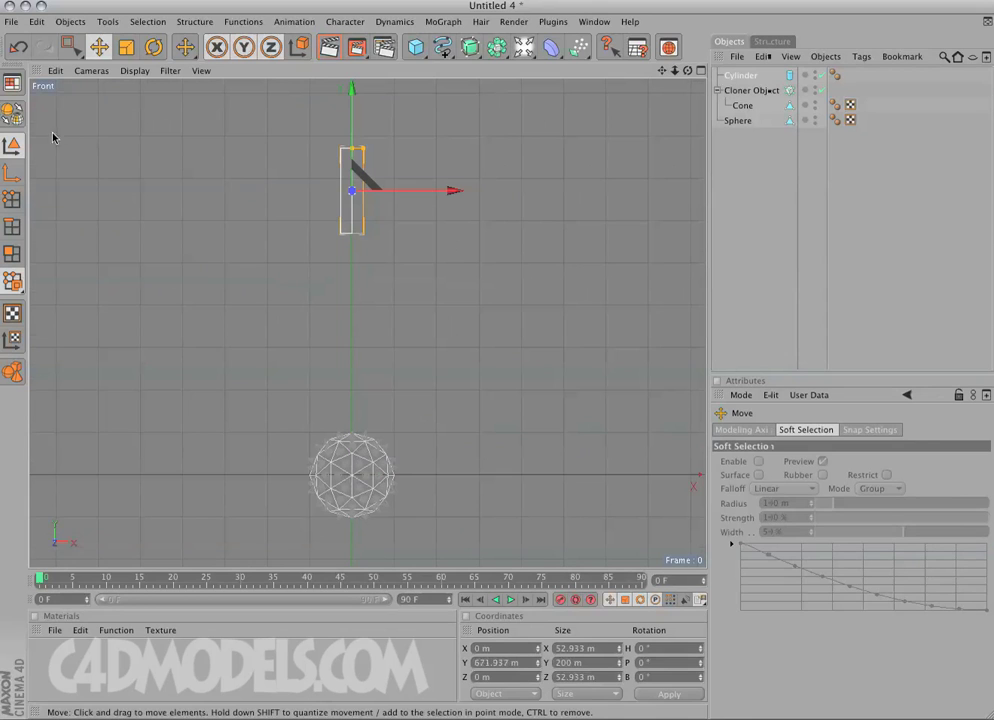
pyautogui.click(12, 112)
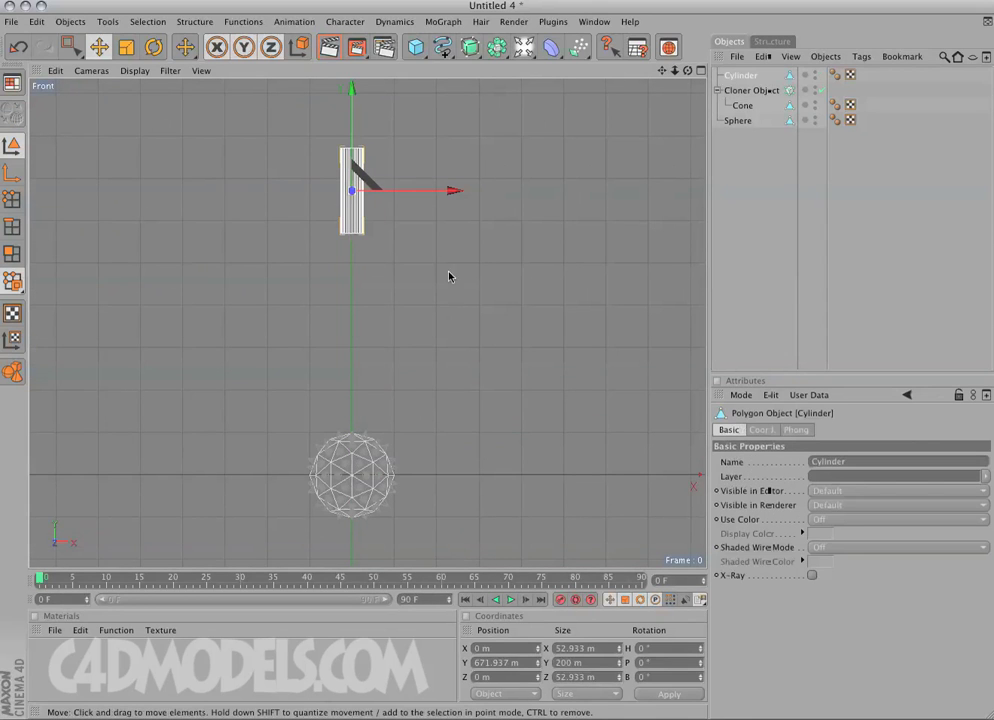
# Hide the cloner and the sphere in the perspective viewport.
pyautogui.middleClick(471, 369)
pyautogui.middleClick(233, 188)
pyautogui.keyDown('alt'); pyautogui.moveTo(299, 354); pyautogui.dragTo(393, 282); pyautogui.keyUp('alt')
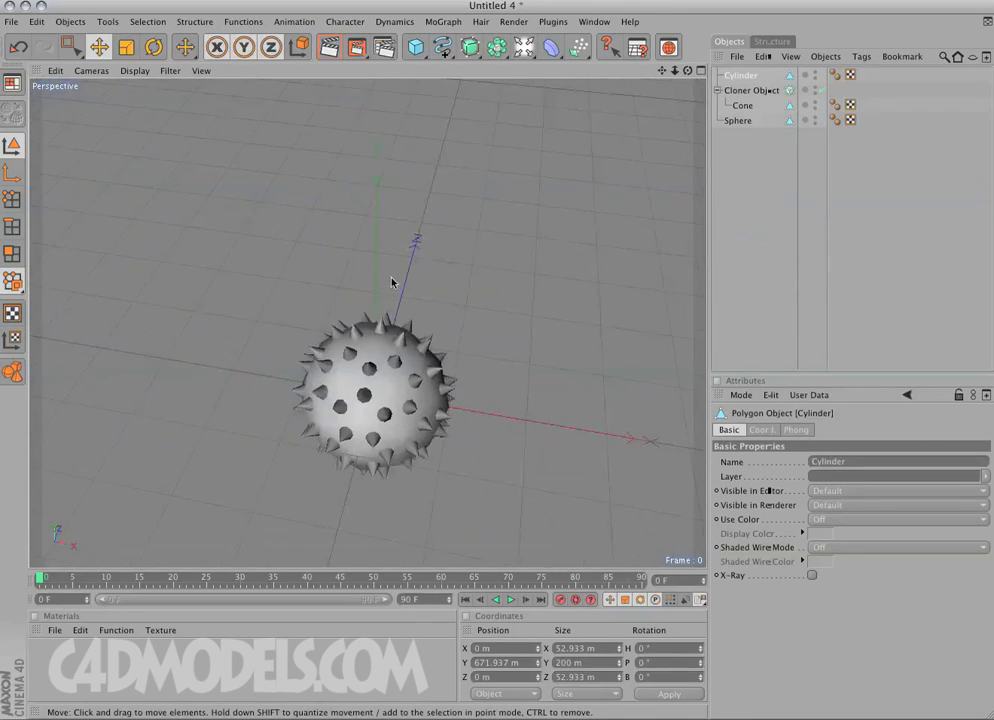
pyautogui.click(815, 88)
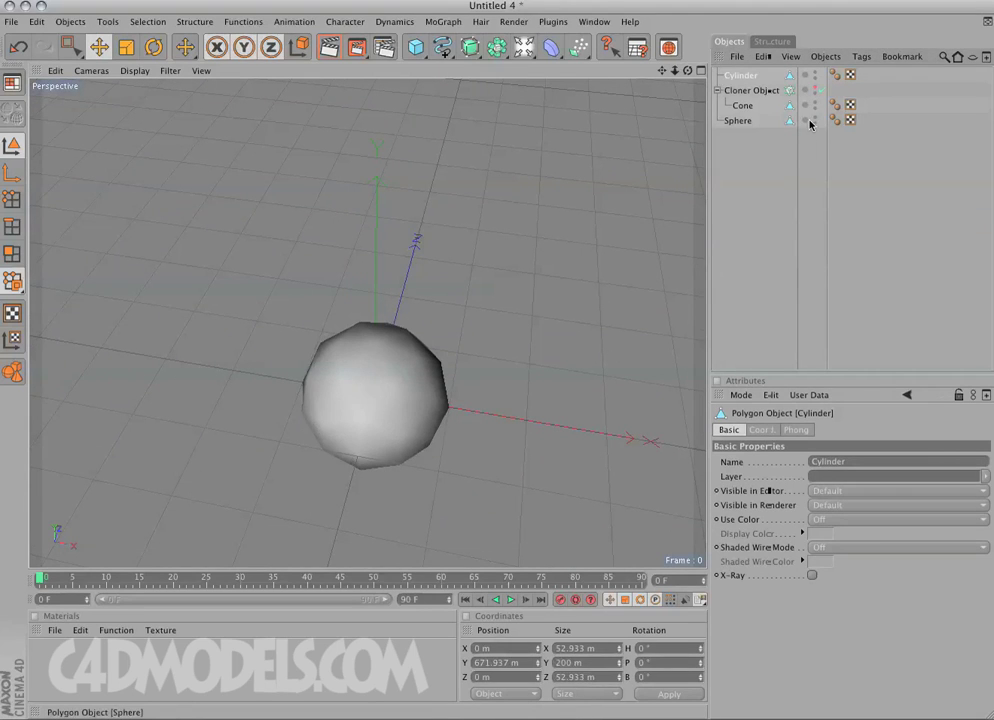
pyautogui.click(815, 120)
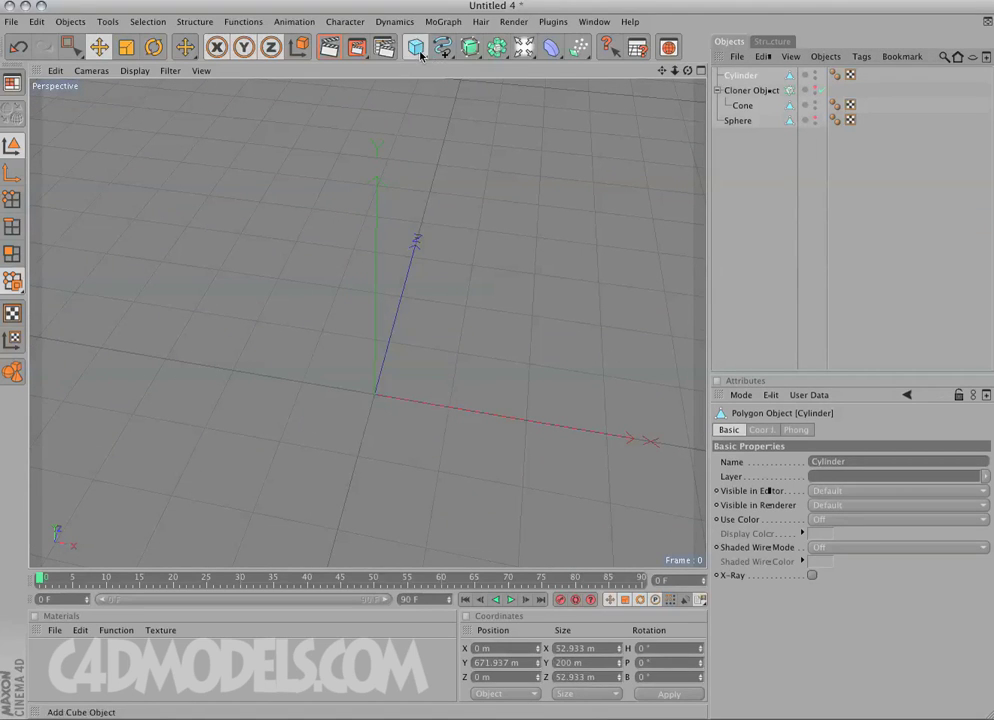
# Add a torus with 10 ring segments and 7 pipe segments and make it editable.
pyautogui.click(433, 50)
pyautogui.click(712, 115)
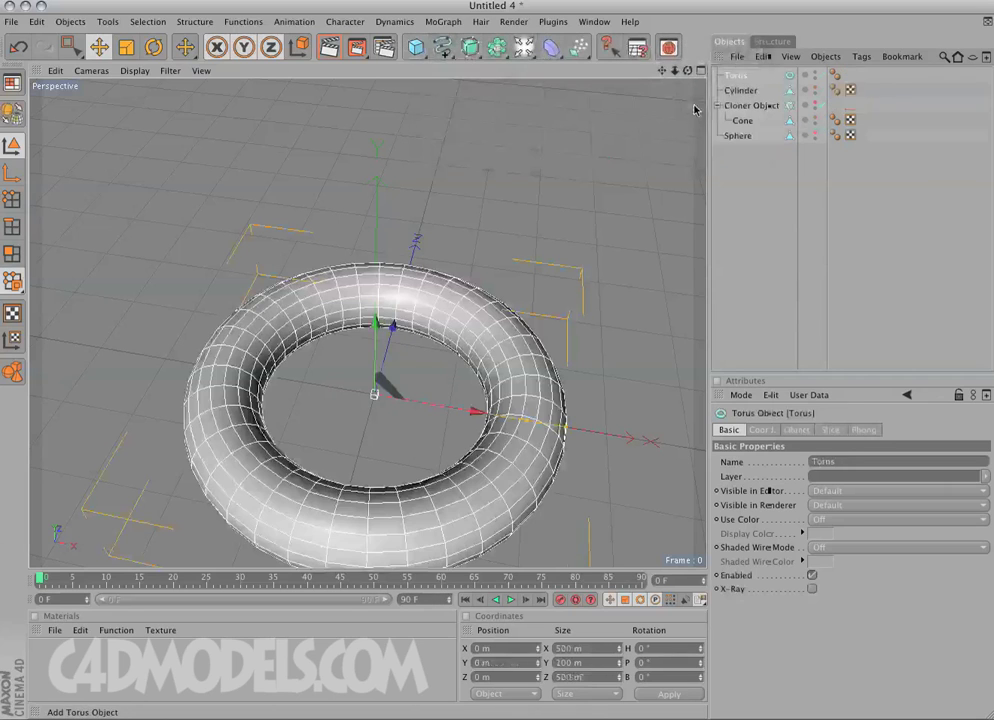
pyautogui.keyDown('alt'); pyautogui.moveTo(428, 253); pyautogui.dragTo(390, 215); pyautogui.keyUp('alt')
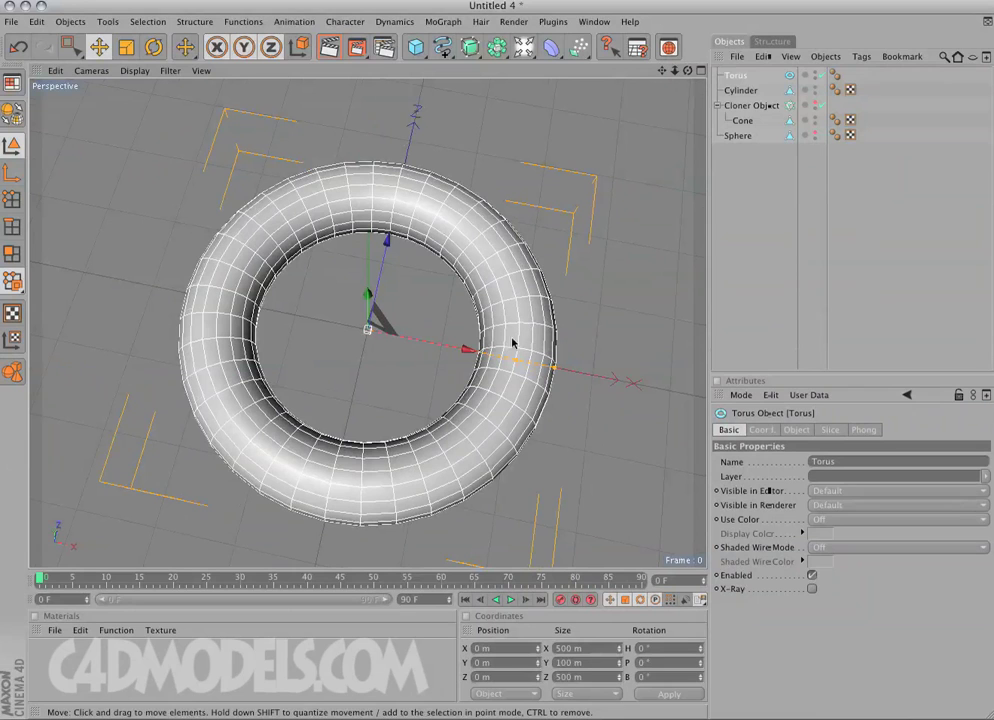
pyautogui.click(796, 430)
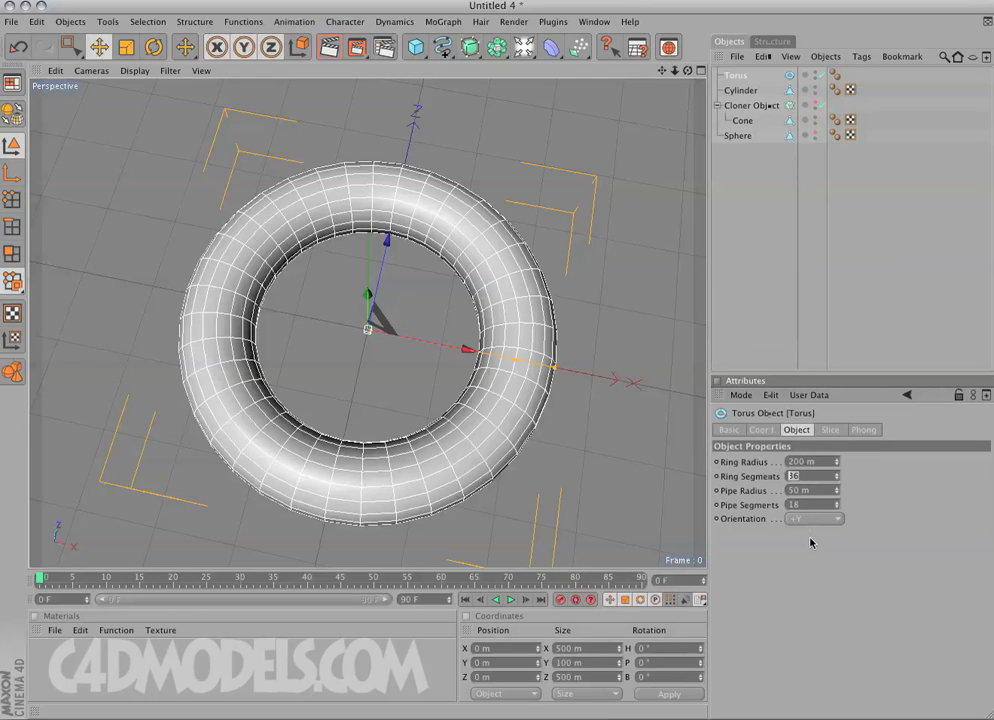
pyautogui.press('Return')
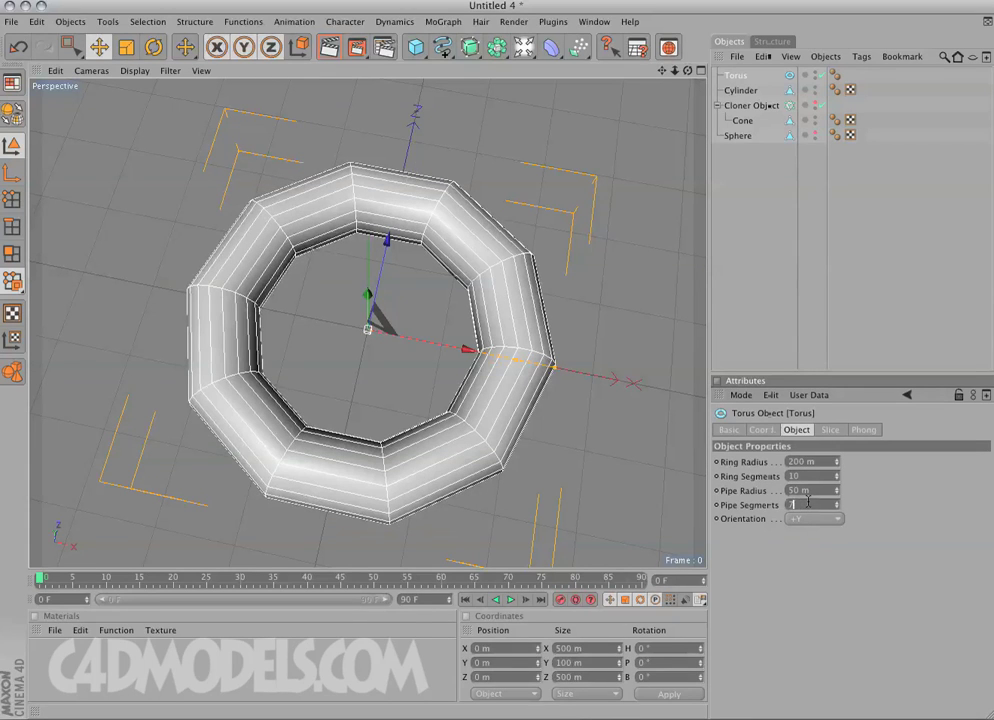
pyautogui.press('Return')
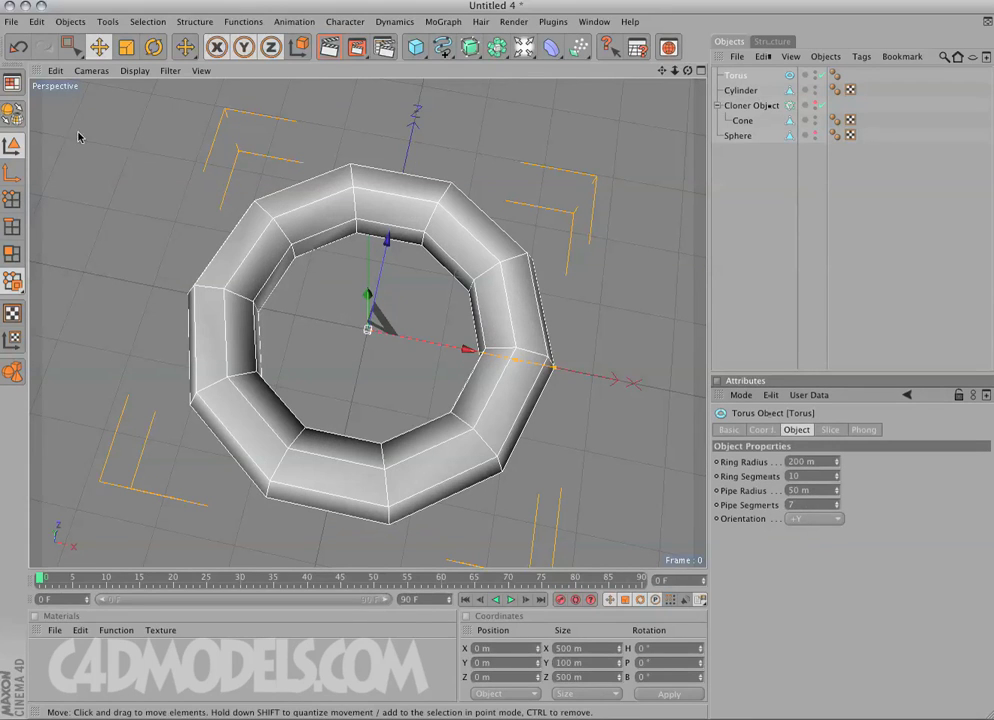
pyautogui.click(13, 114)
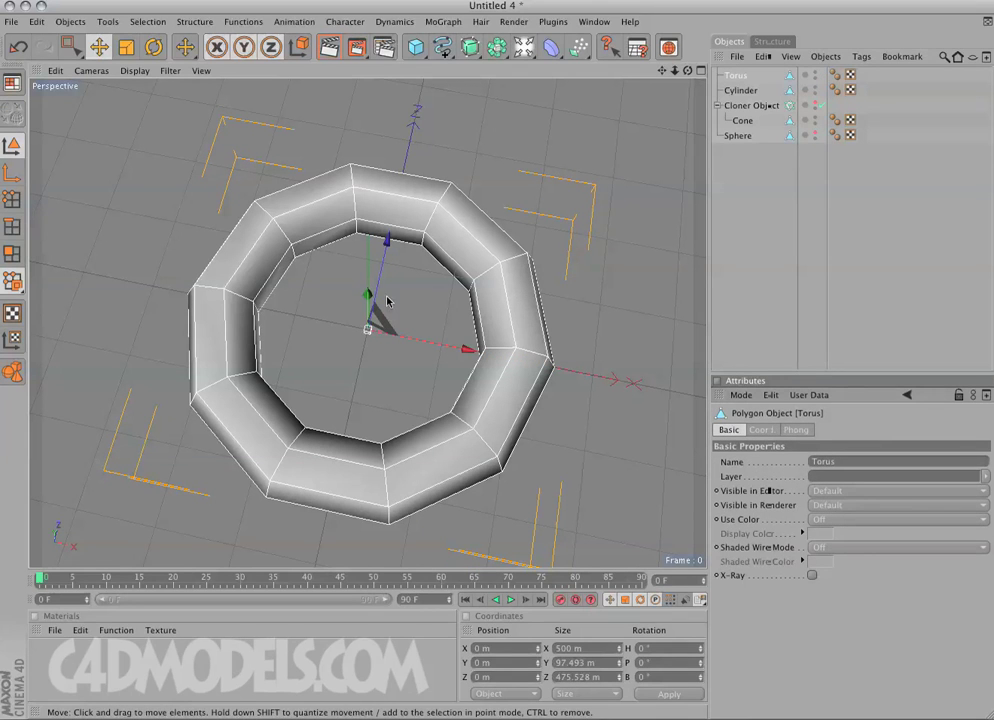
# Bevel the torus's edges lying on the X axis, including the hidden ones, with an inner offset of about 73 m.
pyautogui.middleClick(330, 322)
pyautogui.middleClick(490, 224)
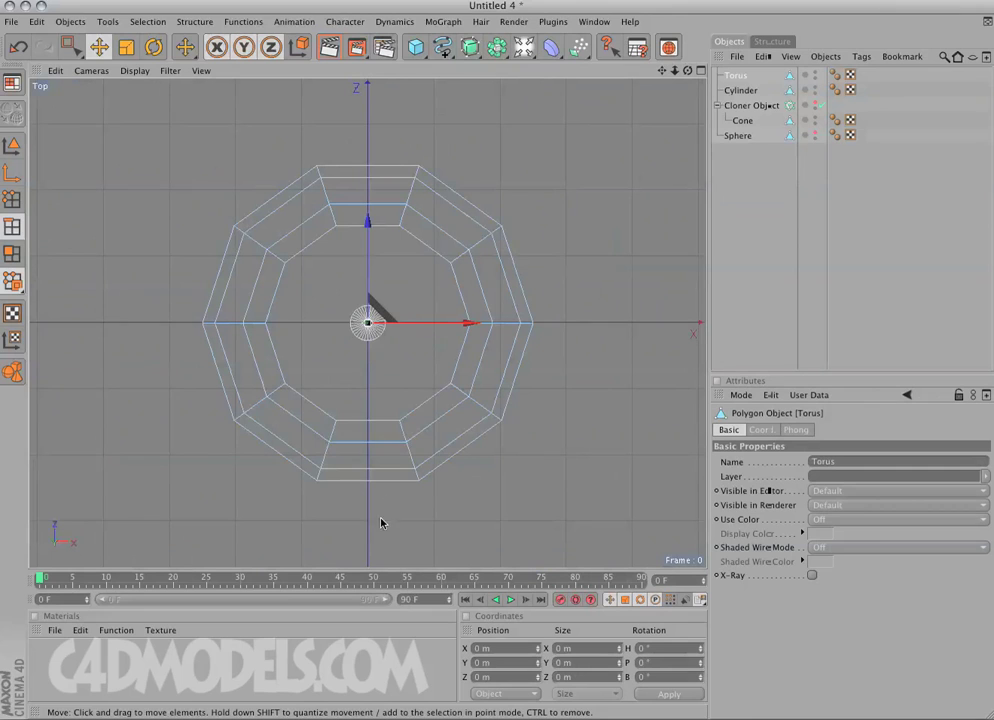
pyautogui.click(70, 46)
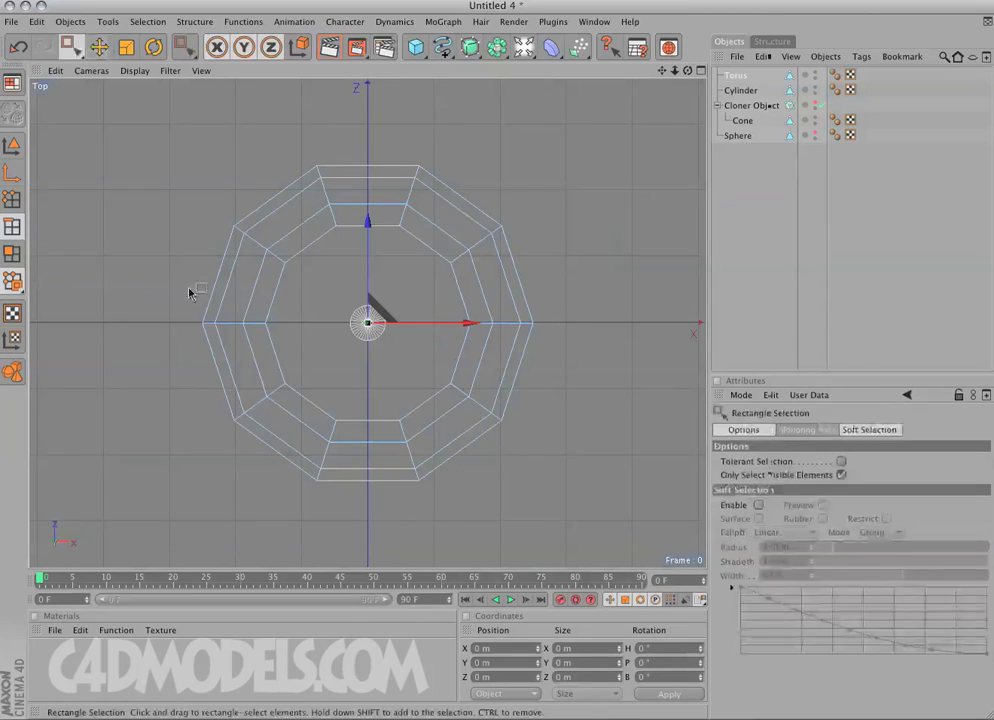
pyautogui.click(841, 475)
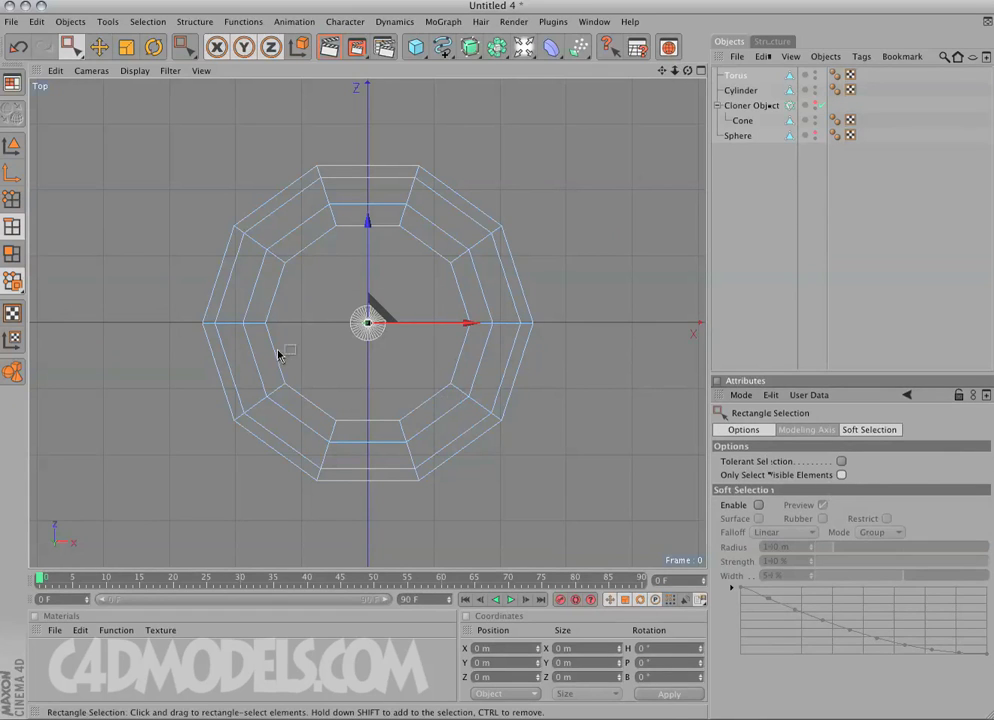
pyautogui.moveTo(171, 299); pyautogui.dragTo(660, 352)
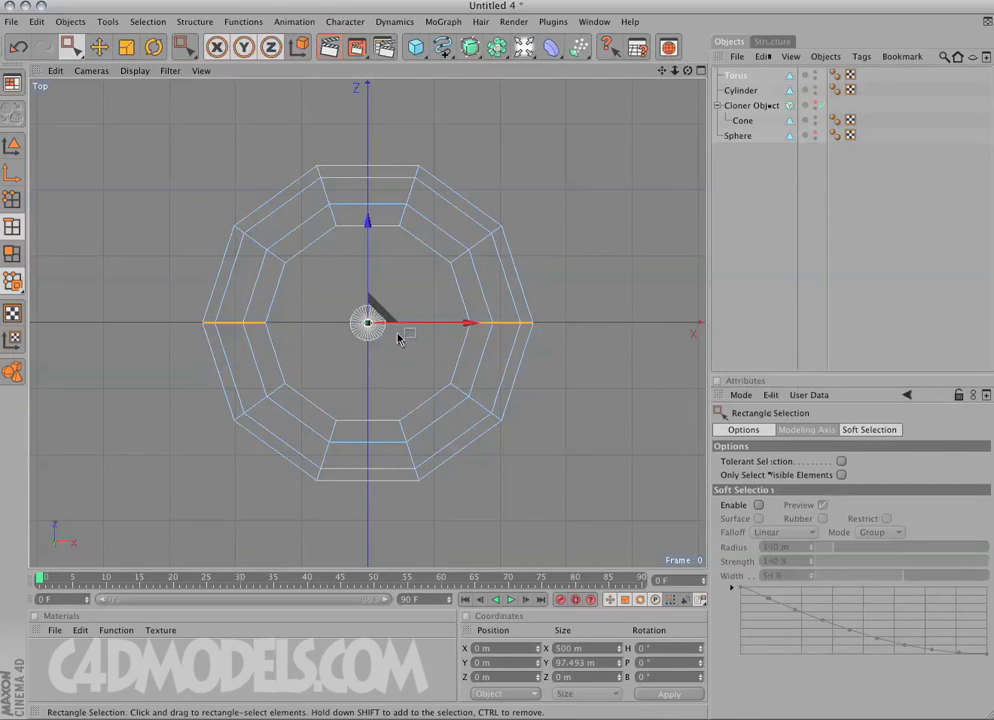
pyautogui.rightClick(125, 204)
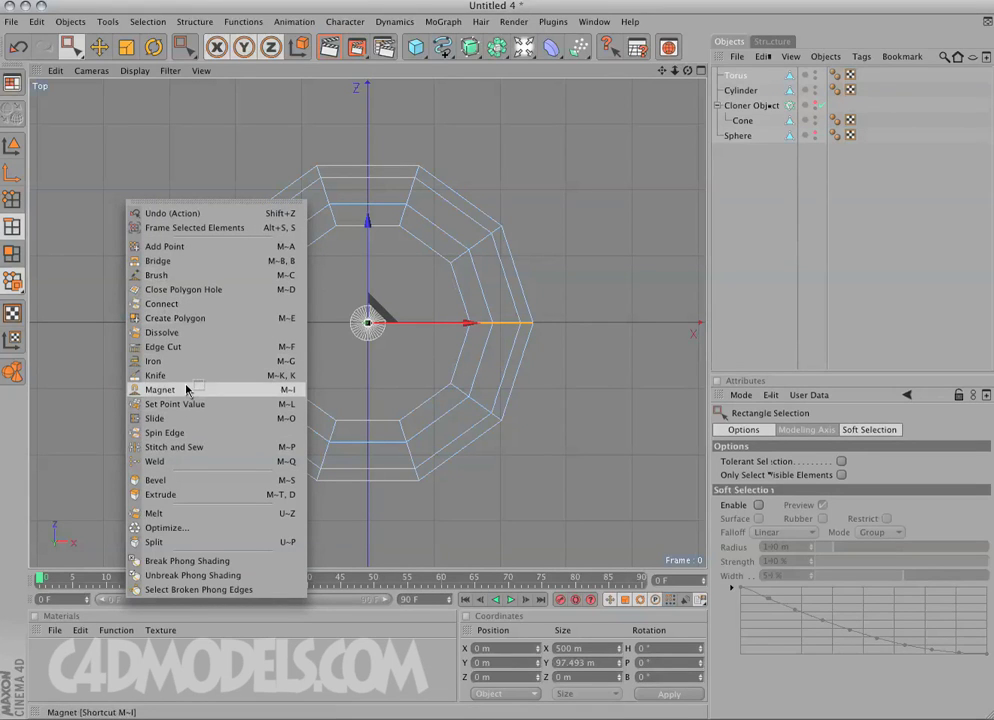
pyautogui.click(178, 480)
pyautogui.moveTo(164, 364); pyautogui.dragTo(217, 249)
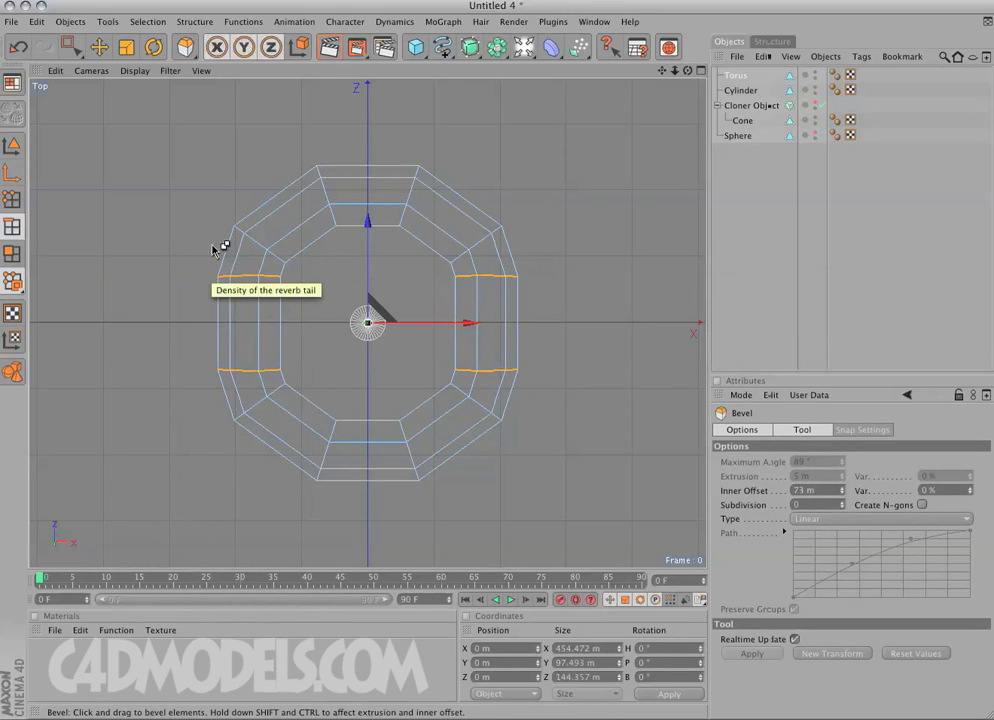
# Stretch the torus into a chain link by moving the polygons below the straight sections to about Z -427 m in the top view.
pyautogui.click(12, 253)
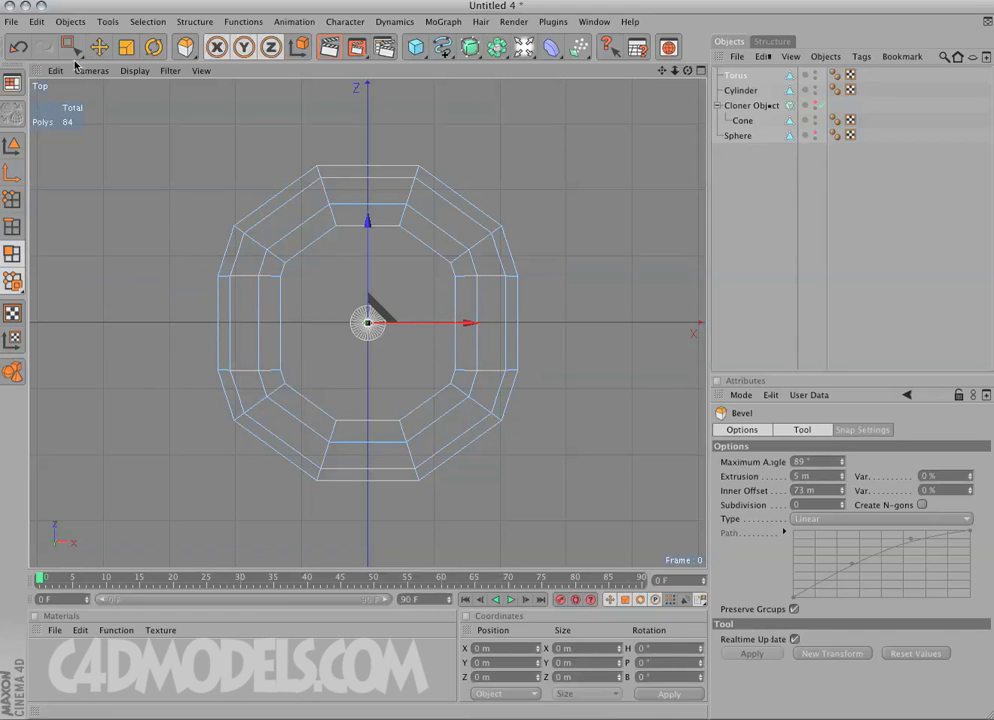
pyautogui.click(70, 47)
pyautogui.moveTo(203, 271); pyautogui.dragTo(548, 381)
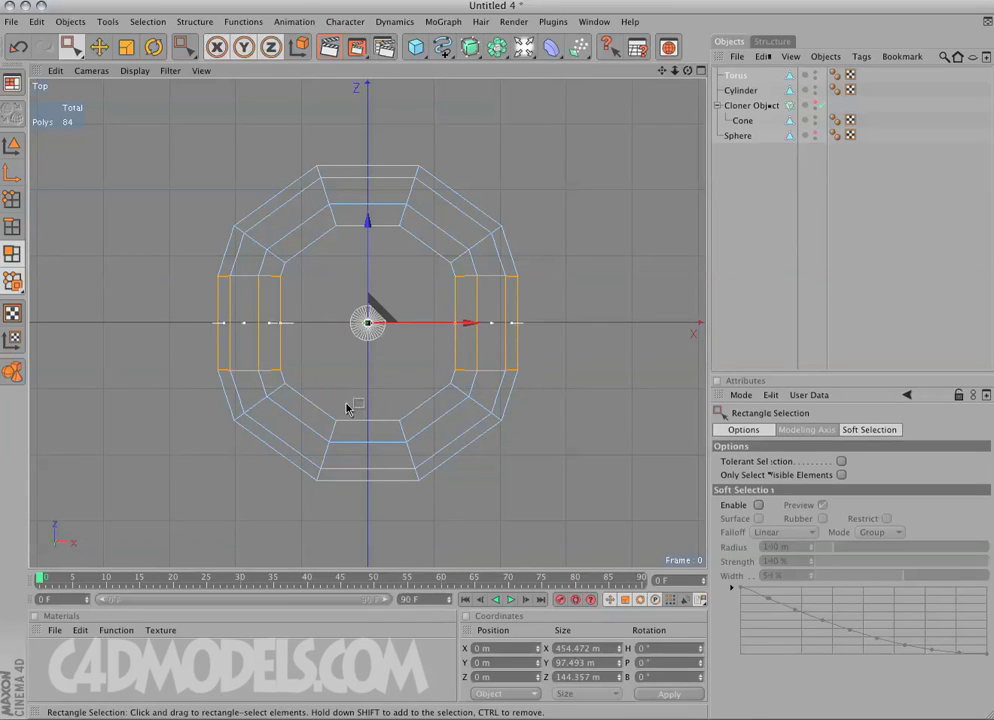
pyautogui.middleClick(434, 368)
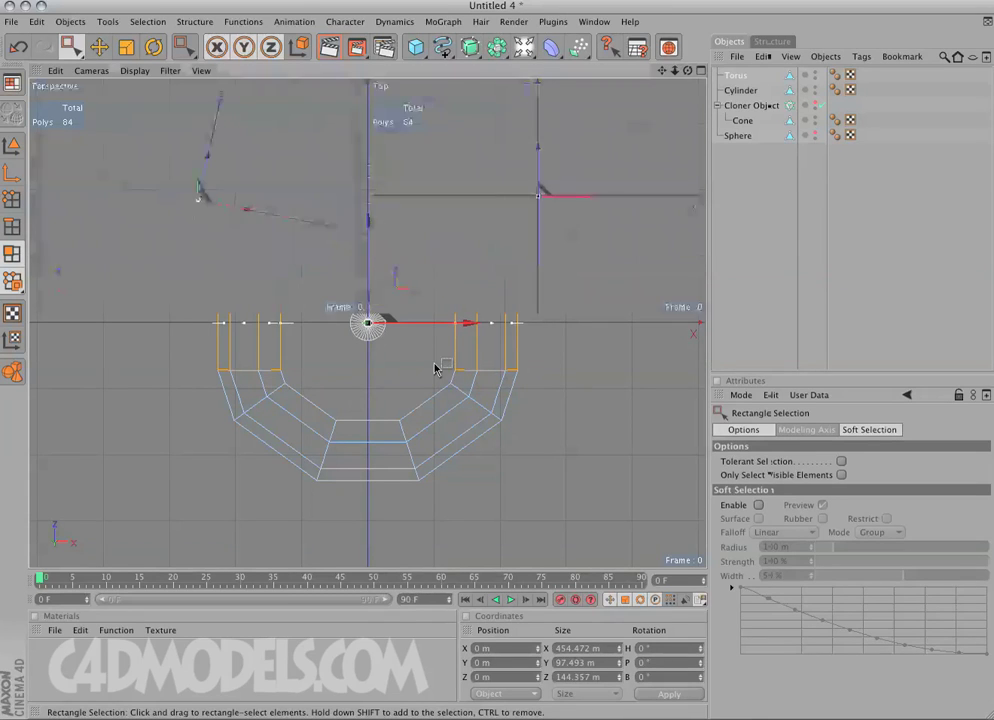
pyautogui.middleClick(455, 252)
pyautogui.moveTo(193, 360); pyautogui.dragTo(577, 532)
pyautogui.scroll(-3, 575, 490)
pyautogui.moveTo(368, 295); pyautogui.dragTo(363, 420)
pyautogui.keyDown('alt'); pyautogui.moveTo(497, 435); pyautogui.dragTo(560, 345, button='middle'); pyautogui.keyUp('alt')
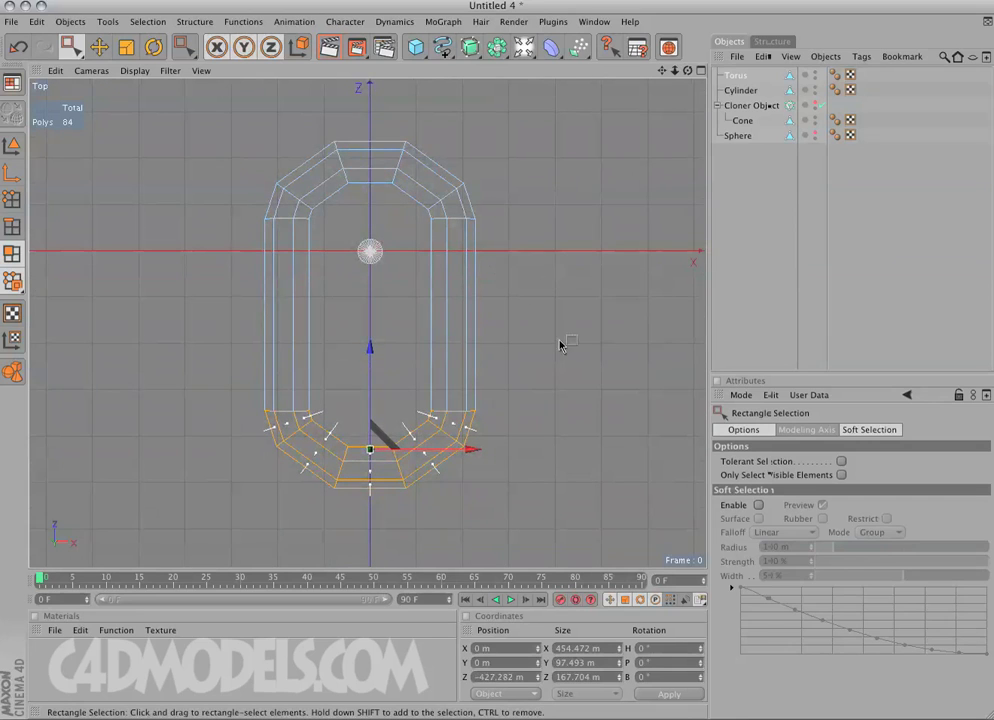
# Move the link's axis to the center of all its points with the Axis Center tool, using a Y offset of 0 %.
pyautogui.click(13, 146)
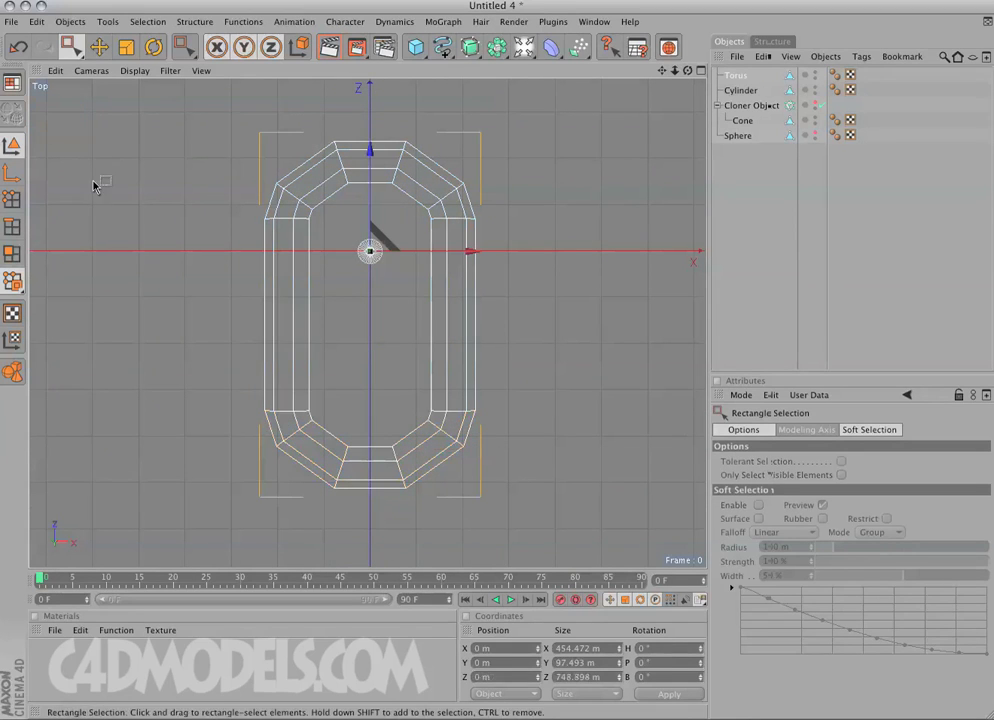
pyautogui.click(148, 22)
pyautogui.click(148, 22)
pyautogui.click(194, 22)
pyautogui.moveTo(201, 58)
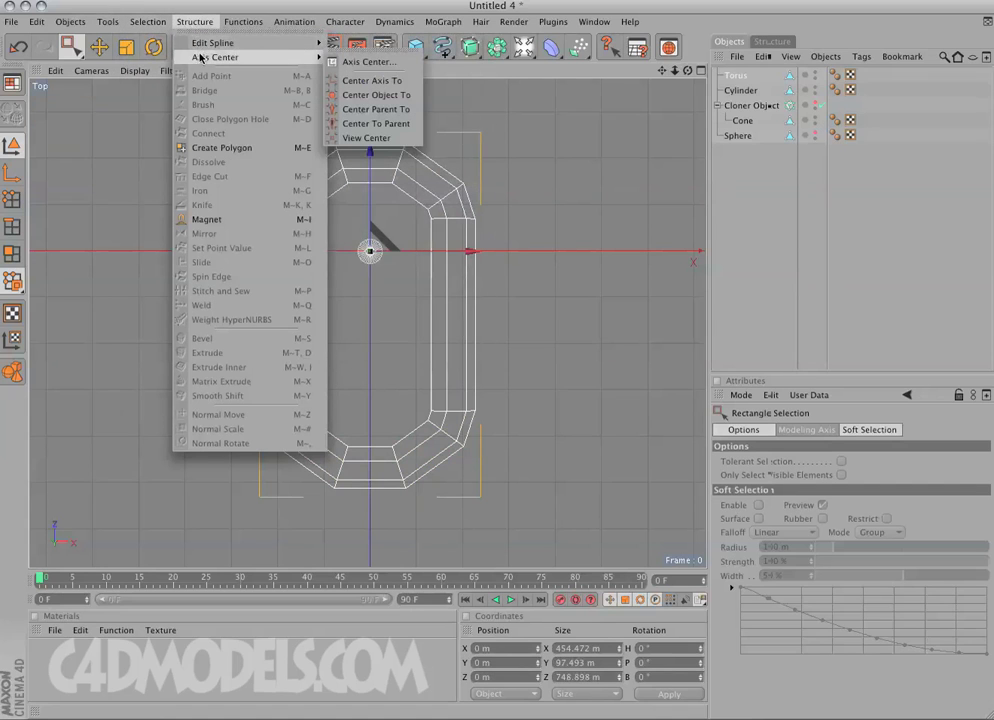
pyautogui.click(385, 61)
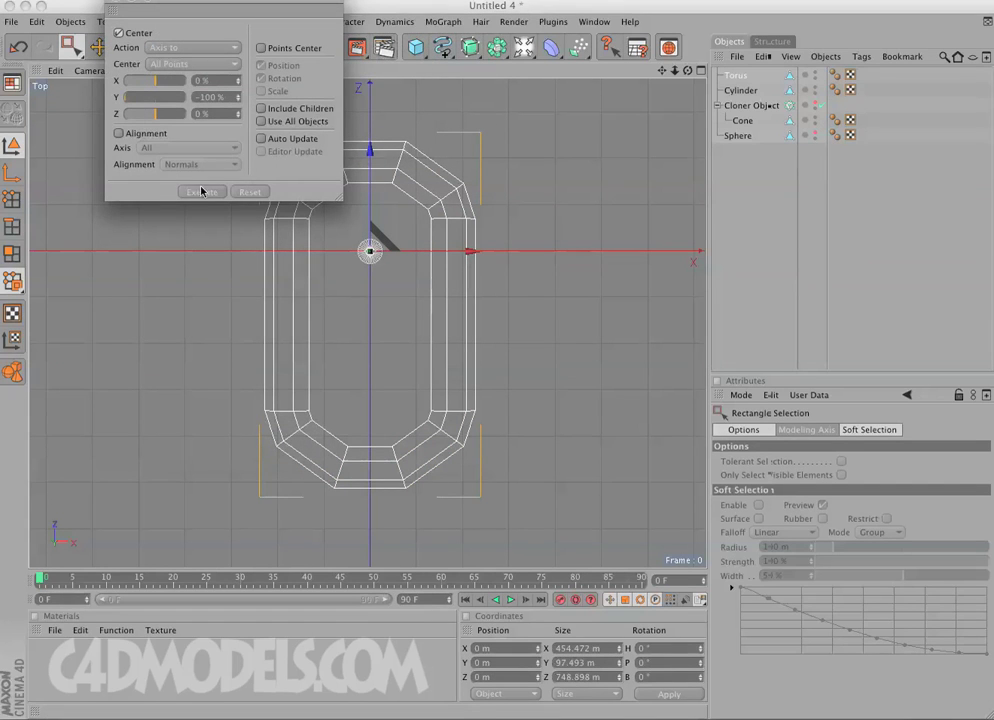
pyautogui.click(155, 99)
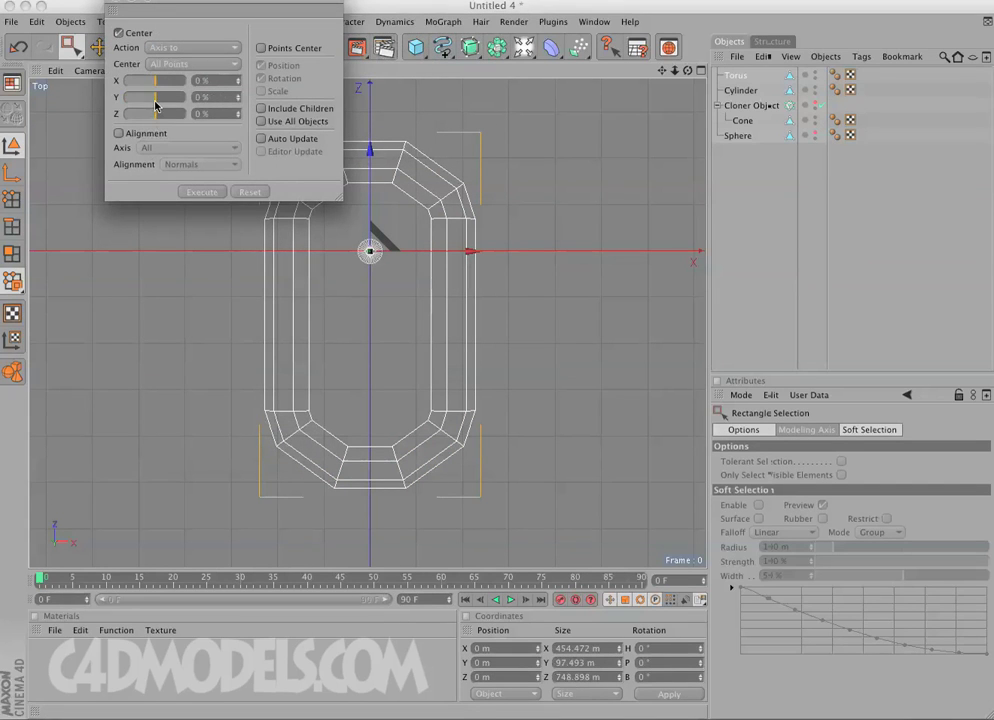
pyautogui.click(188, 192)
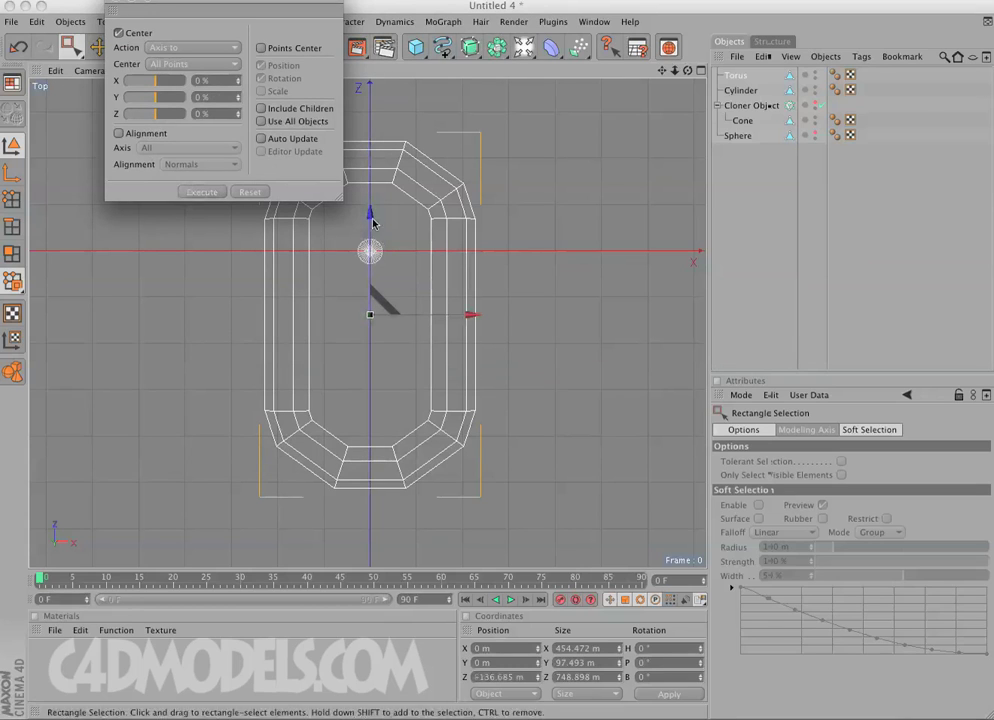
pyautogui.click(110, 9)
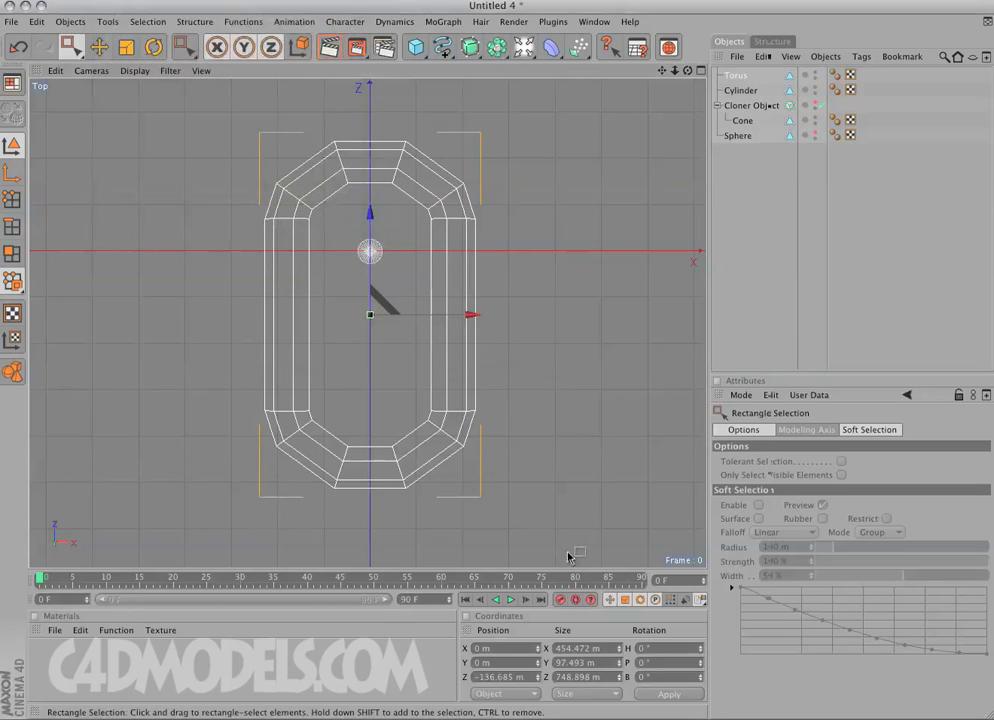
# Set the link's Z position to 0 m.
pyautogui.doubleClick(511, 679)
pyautogui.write('0')
pyautogui.press('Return')
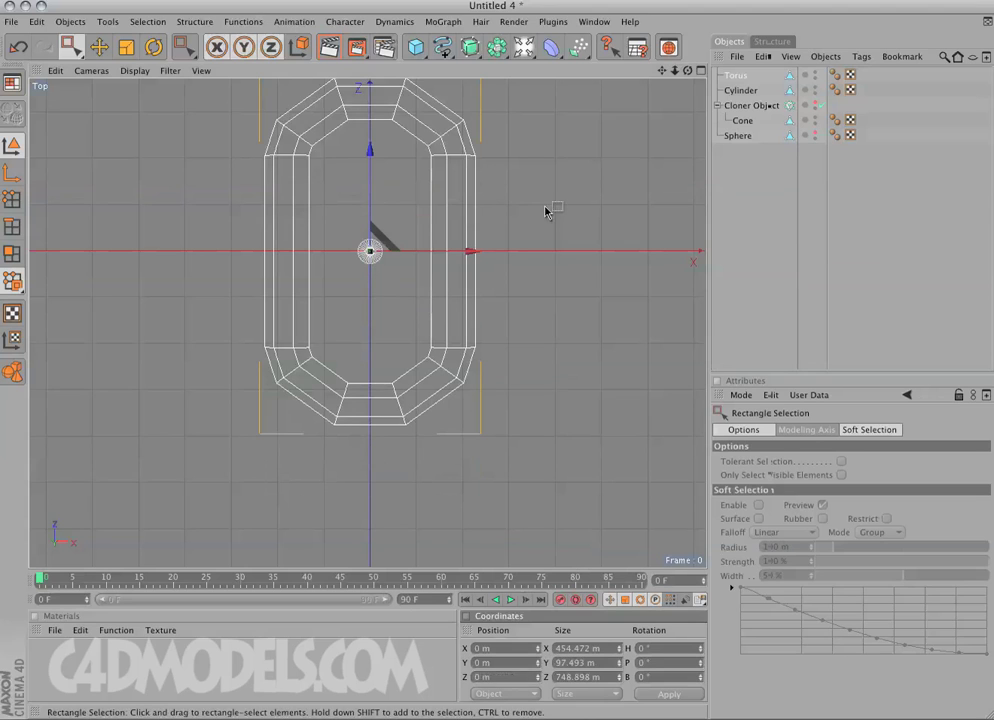
# Scale the link down uniformly to about 56 × 12 × 92 m.
pyautogui.middleClick(336, 318)
pyautogui.middleClick(317, 277)
pyautogui.scroll(-3, 317, 277)
pyautogui.keyDown('alt'); pyautogui.moveTo(327, 298); pyautogui.dragTo(397, 559); pyautogui.keyUp('alt')
pyautogui.keyDown('alt'); pyautogui.moveTo(384, 424); pyautogui.dragTo(486, 359); pyautogui.keyUp('alt')
pyautogui.keyDown('alt'); pyautogui.moveTo(459, 291); pyautogui.dragTo(455, 348, button='middle'); pyautogui.keyUp('alt')
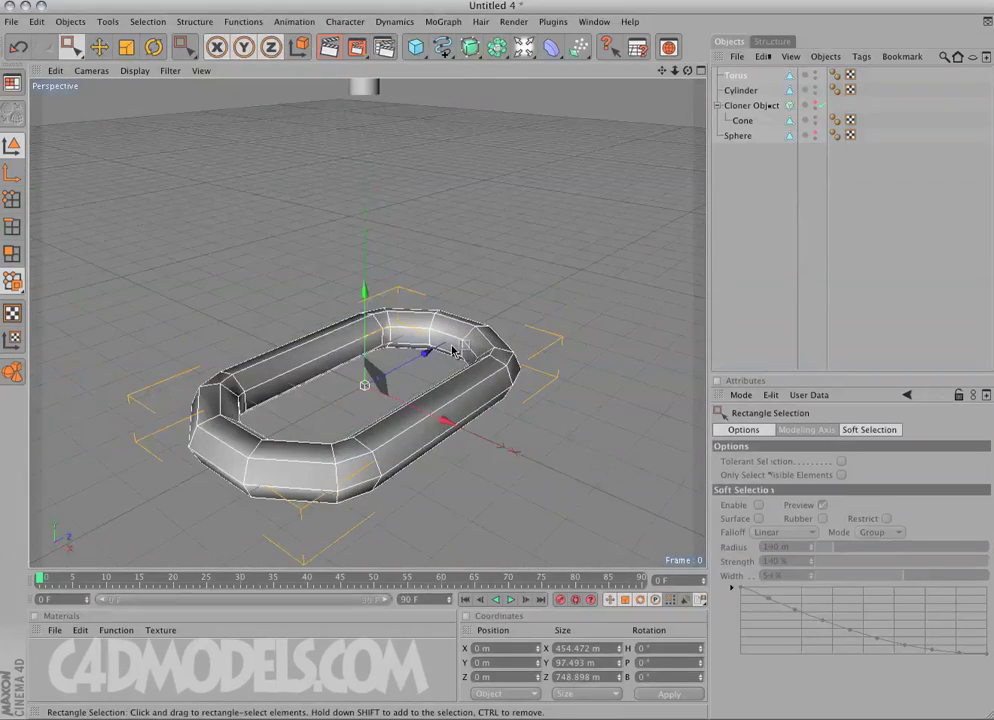
pyautogui.scroll(-3, 458, 332)
pyautogui.click(126, 46)
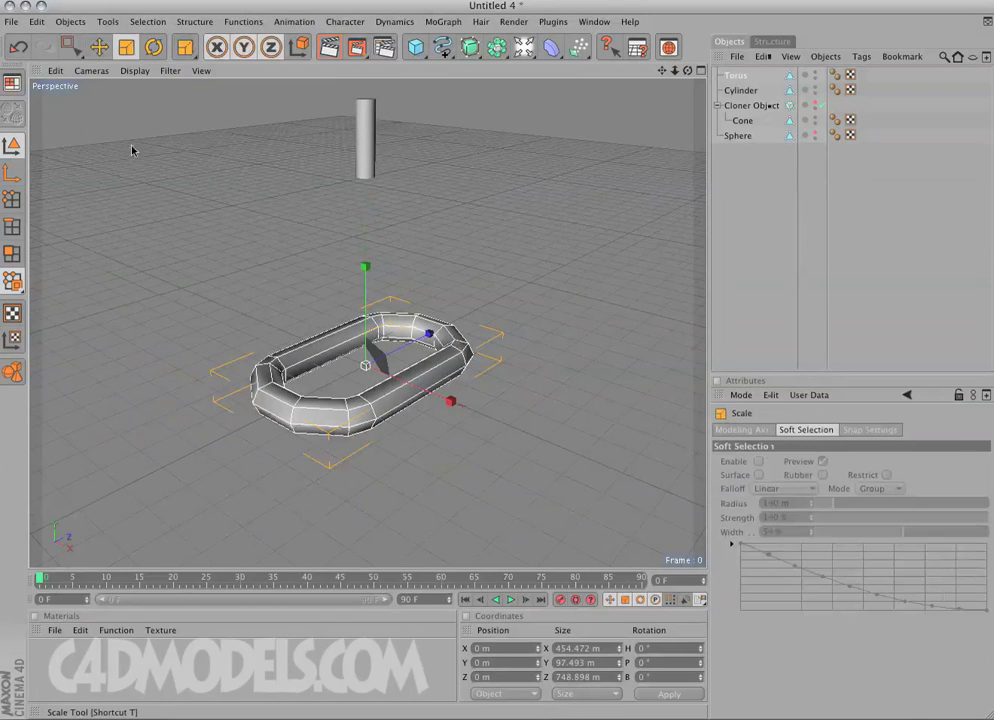
pyautogui.moveTo(362, 364); pyautogui.dragTo(362, 364)
# Add a MoGraph cloner with the torus link as its child and bring up the cloner's object properties.
pyautogui.scroll(6, 216, 404)
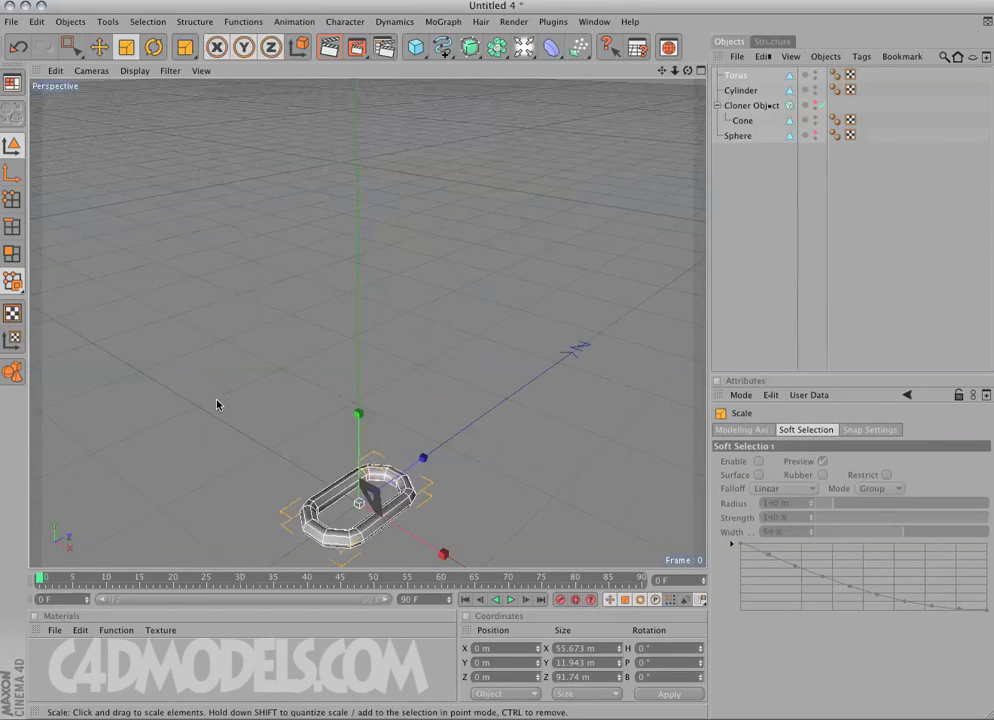
pyautogui.scroll(-5, 326, 401)
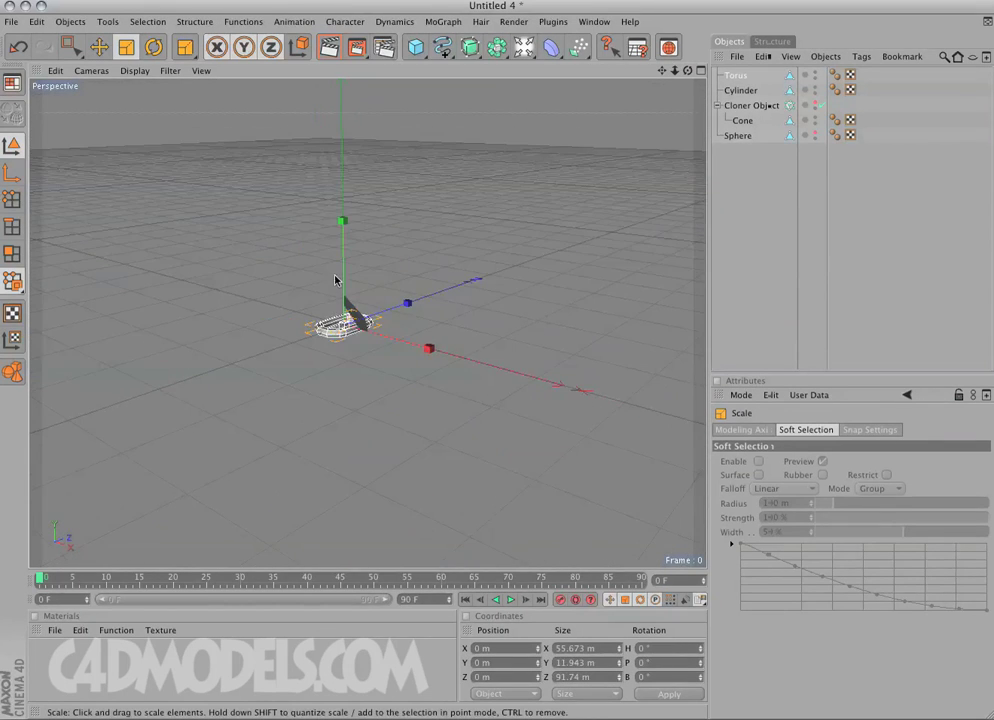
pyautogui.keyDown('alt'); pyautogui.moveTo(299, 401); pyautogui.dragTo(302, 420); pyautogui.keyUp('alt')
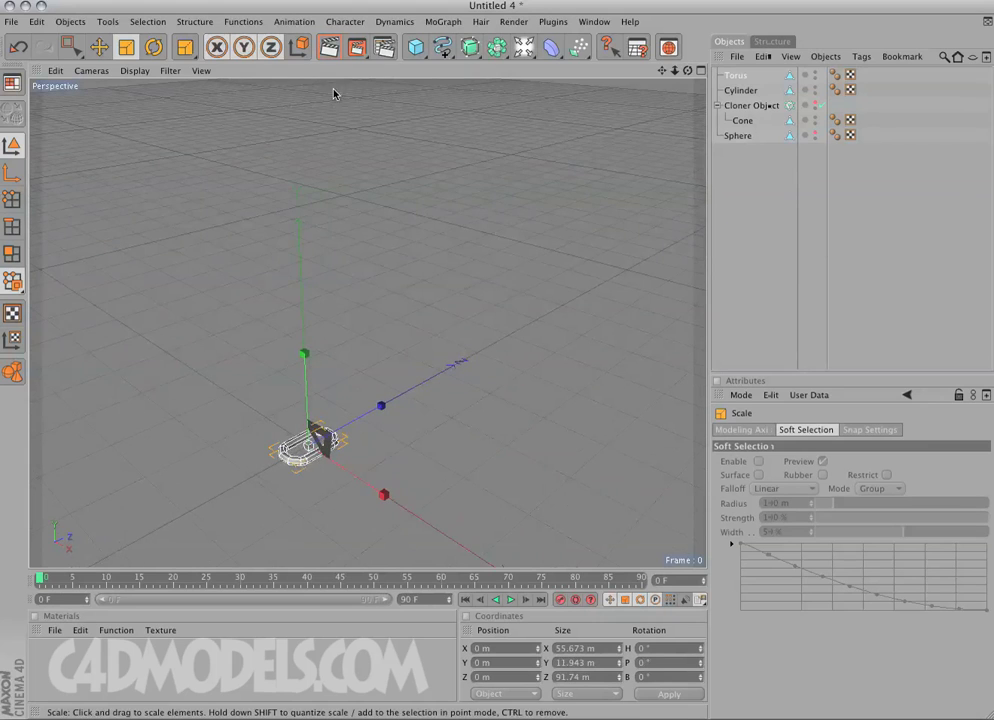
pyautogui.click(444, 22)
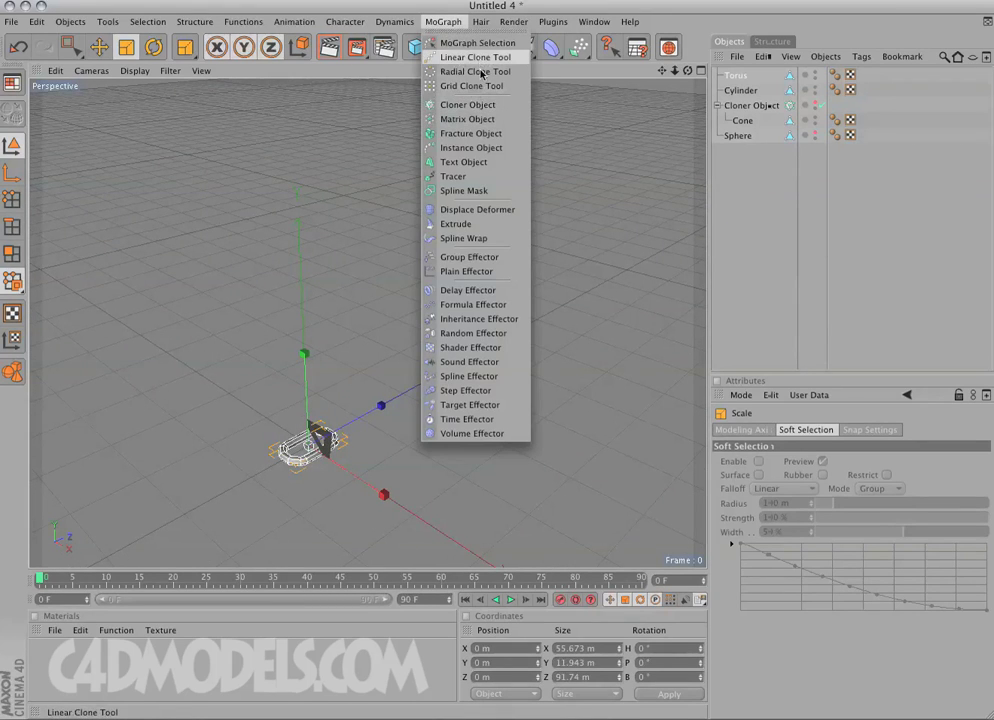
pyautogui.click(484, 104)
pyautogui.moveTo(738, 94); pyautogui.dragTo(751, 77)
pyautogui.keyDown('alt'); pyautogui.moveTo(461, 317); pyautogui.dragTo(508, 437); pyautogui.keyUp('alt')
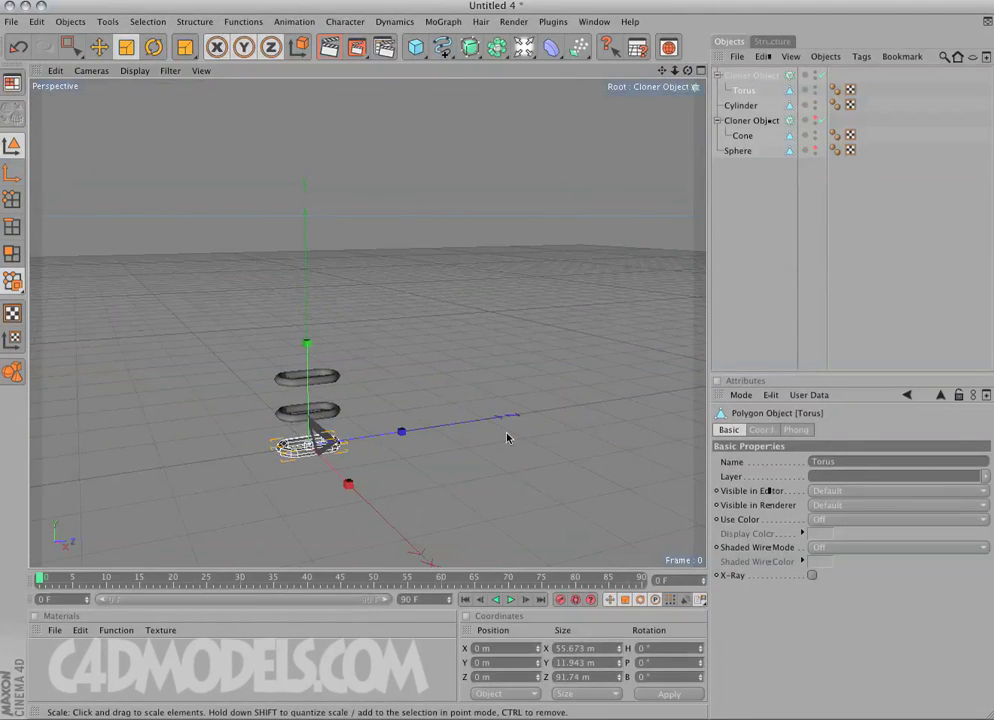
pyautogui.click(772, 78)
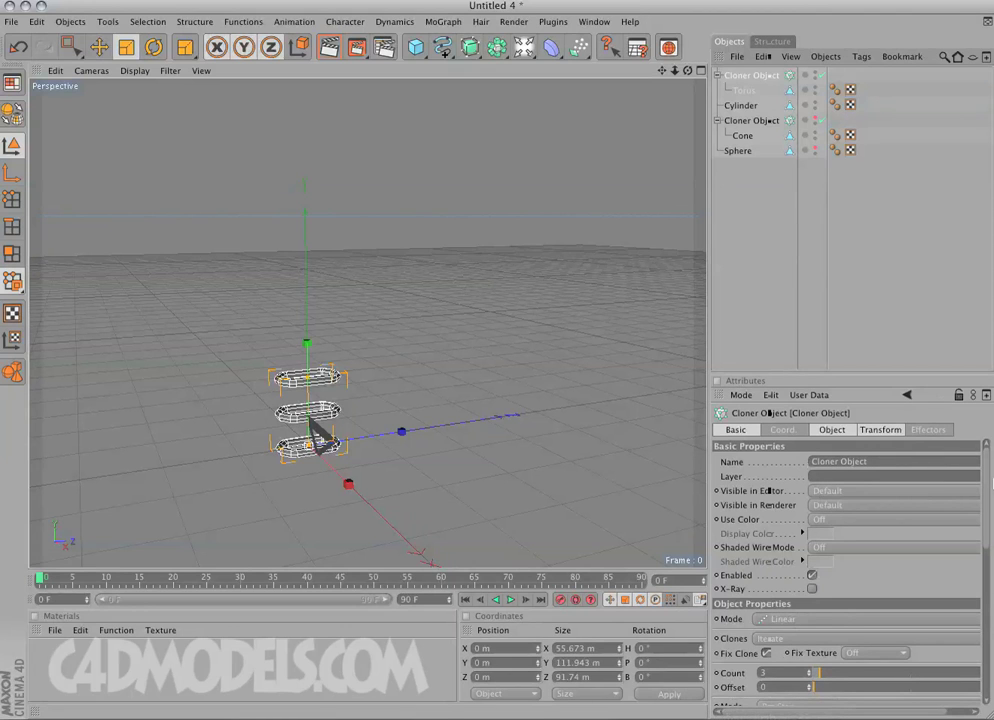
pyautogui.moveTo(987, 477); pyautogui.dragTo(987, 531)
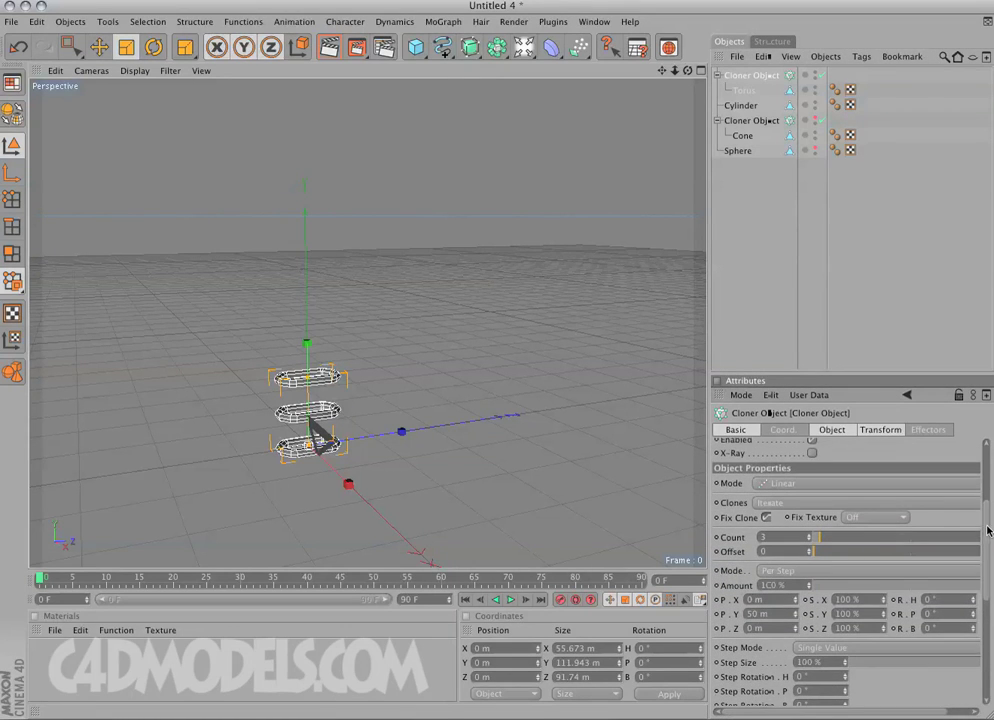
pyautogui.moveTo(970, 615)
pyautogui.mouseDown()
pyautogui.moveTo(967, 578)
pyautogui.moveTo(960, 614)
pyautogui.mouseUp()
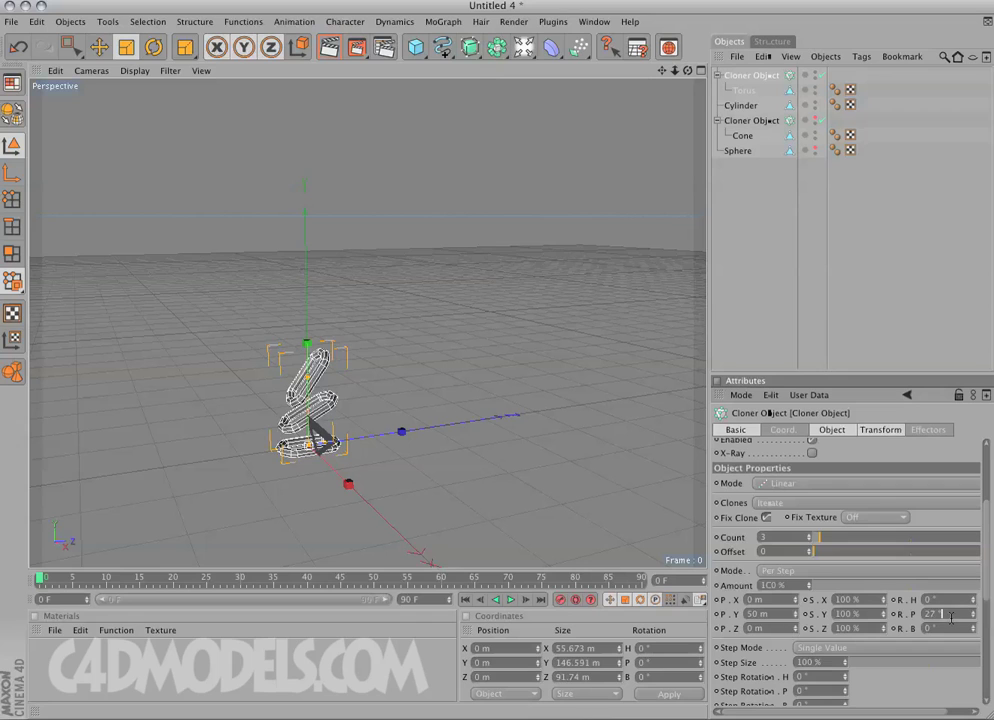
pyautogui.write('0')
pyautogui.press('Return')
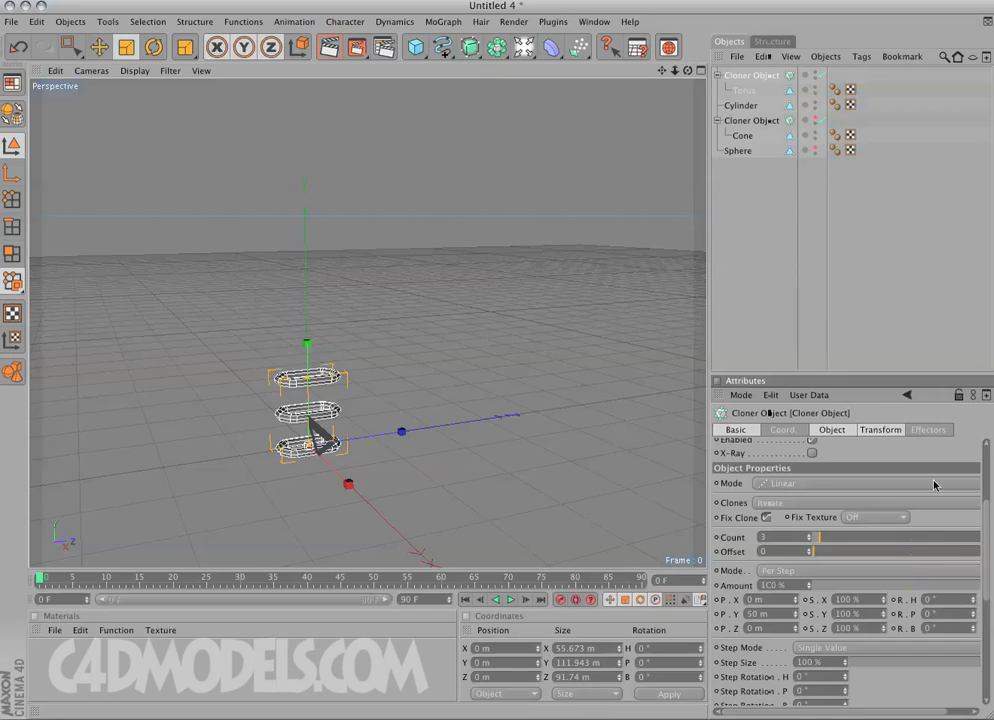
# Set the link cloner's transform pitch rotation (R.P) to 90° so that the links stand upright.
pyautogui.click(880, 430)
pyautogui.moveTo(971, 489)
pyautogui.mouseDown()
pyautogui.moveTo(973, 461)
pyautogui.moveTo(971, 481)
pyautogui.moveTo(953, 480)
pyautogui.mouseUp()
pyautogui.press('super+z')
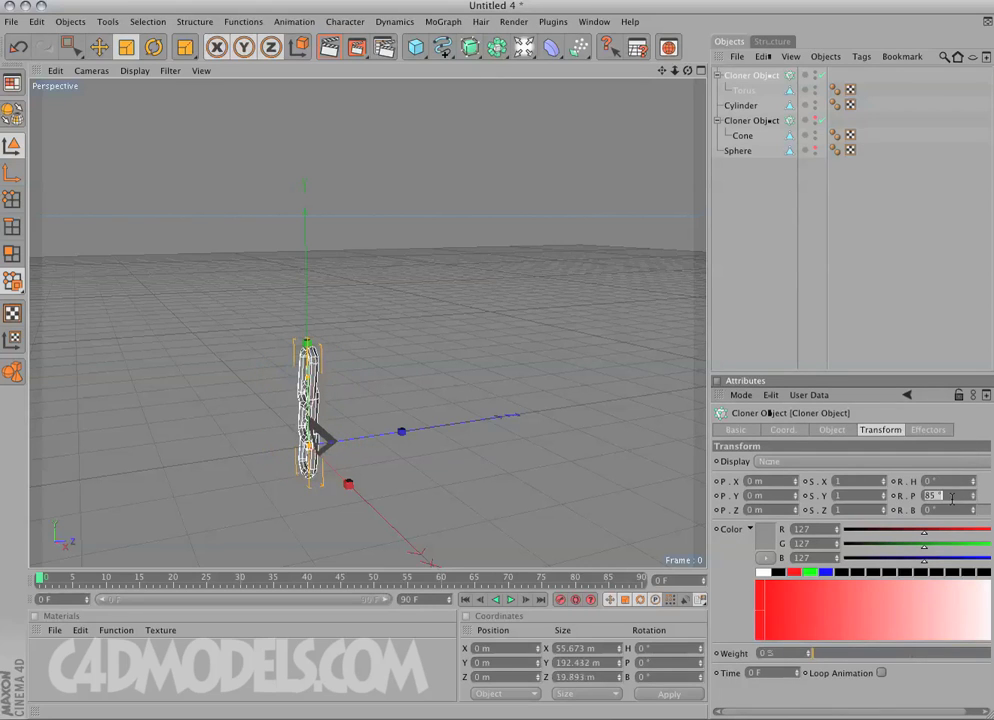
pyautogui.press('Return')
# Set the link cloner's per-step heading rotation (R.H) to 90° so that neighbouring links cross.
pyautogui.keyDown('alt'); pyautogui.moveTo(519, 322); pyautogui.dragTo(200, 335); pyautogui.keyUp('alt')
pyautogui.scroll(5, 409, 411)
pyautogui.keyDown('alt'); pyautogui.moveTo(408, 410); pyautogui.dragTo(577, 195, button='middle'); pyautogui.keyUp('alt')
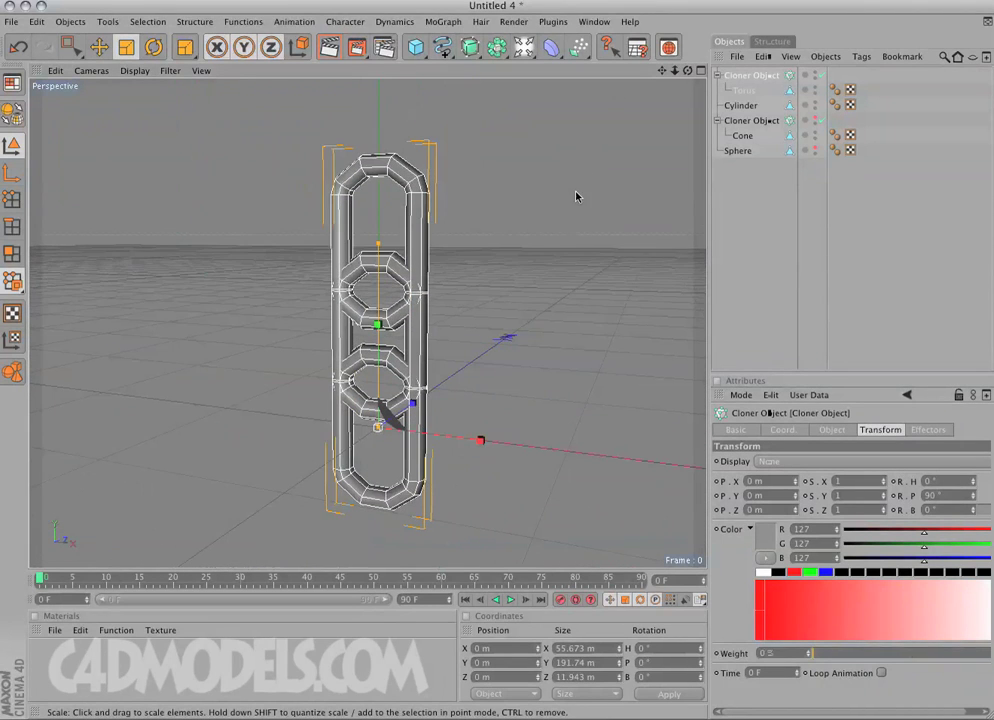
pyautogui.click(832, 430)
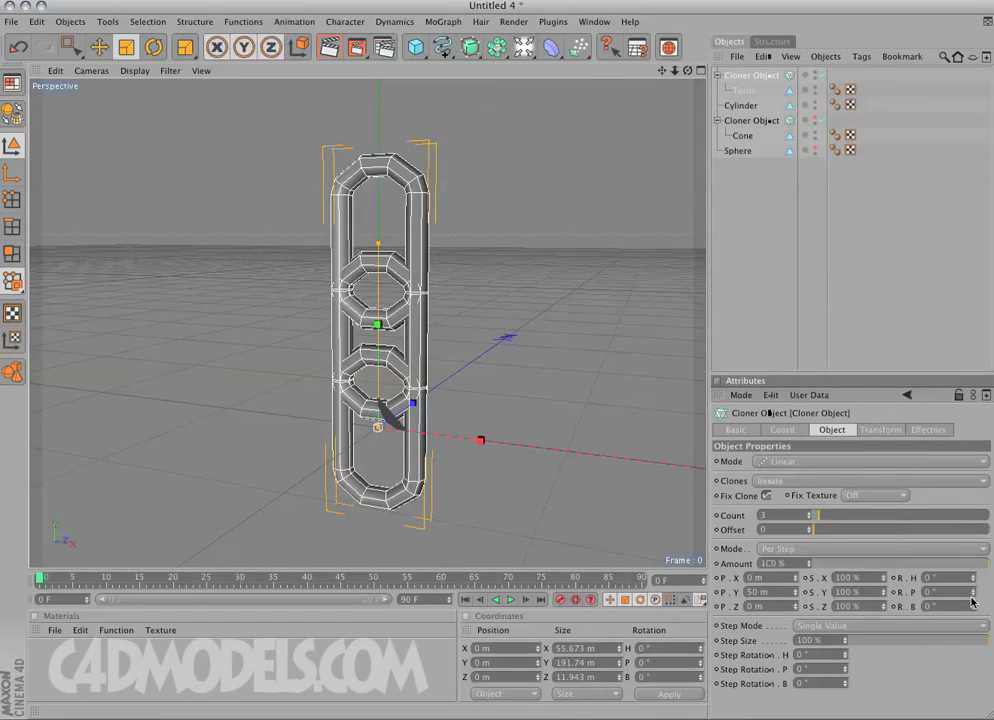
pyautogui.moveTo(971, 605)
pyautogui.mouseDown()
pyautogui.moveTo(970, 536)
pyautogui.moveTo(960, 565)
pyautogui.mouseUp()
pyautogui.press('super+z')
pyautogui.press('super+z')
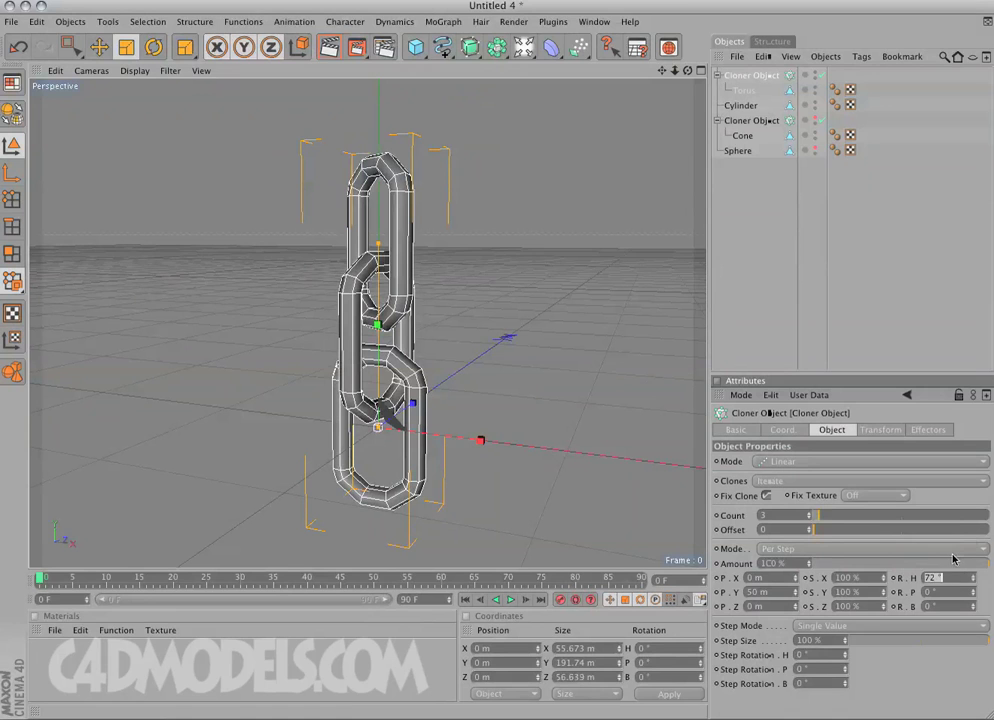
pyautogui.press('Return')
# Set the chain cloner's per-step Y spacing to 70 m and its count to 7 links.
pyautogui.keyDown('alt'); pyautogui.moveTo(476, 354); pyautogui.dragTo(468, 368, button='middle'); pyautogui.keyUp('alt')
pyautogui.keyDown('alt'); pyautogui.moveTo(468, 368); pyautogui.dragTo(255, 408, button='right'); pyautogui.keyUp('alt')
pyautogui.keyDown('alt'); pyautogui.moveTo(255, 408); pyautogui.dragTo(564, 403); pyautogui.keyUp('alt')
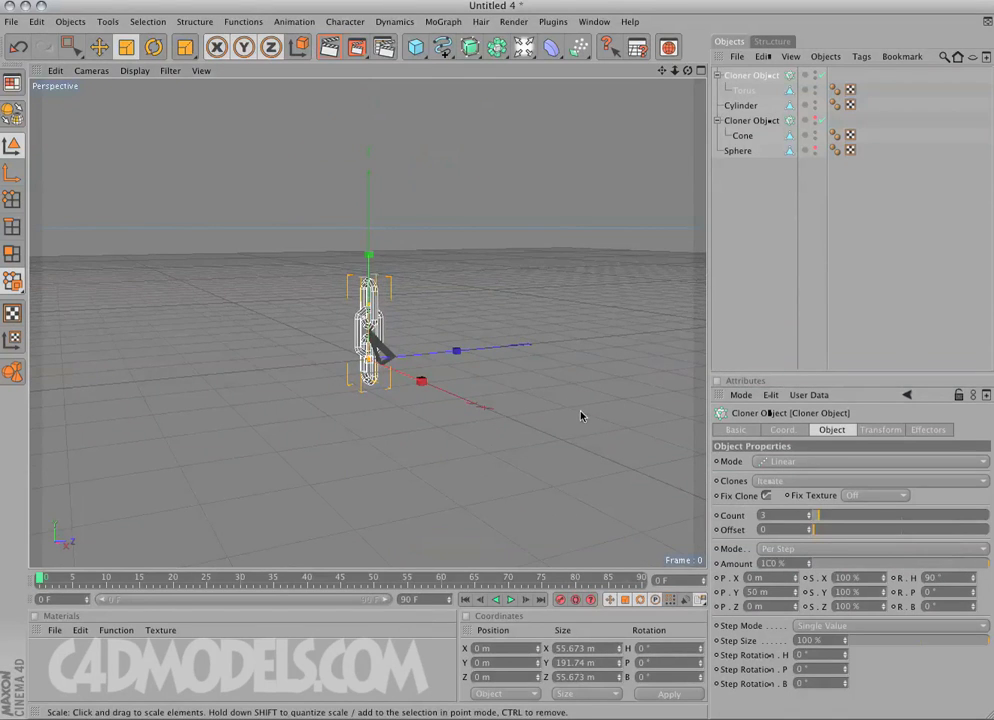
pyautogui.moveTo(796, 598); pyautogui.dragTo(796, 581)
pyautogui.moveTo(837, 520); pyautogui.dragTo(826, 517)
pyautogui.keyDown('alt'); pyautogui.moveTo(444, 410); pyautogui.dragTo(419, 473, button='middle'); pyautogui.keyUp('alt')
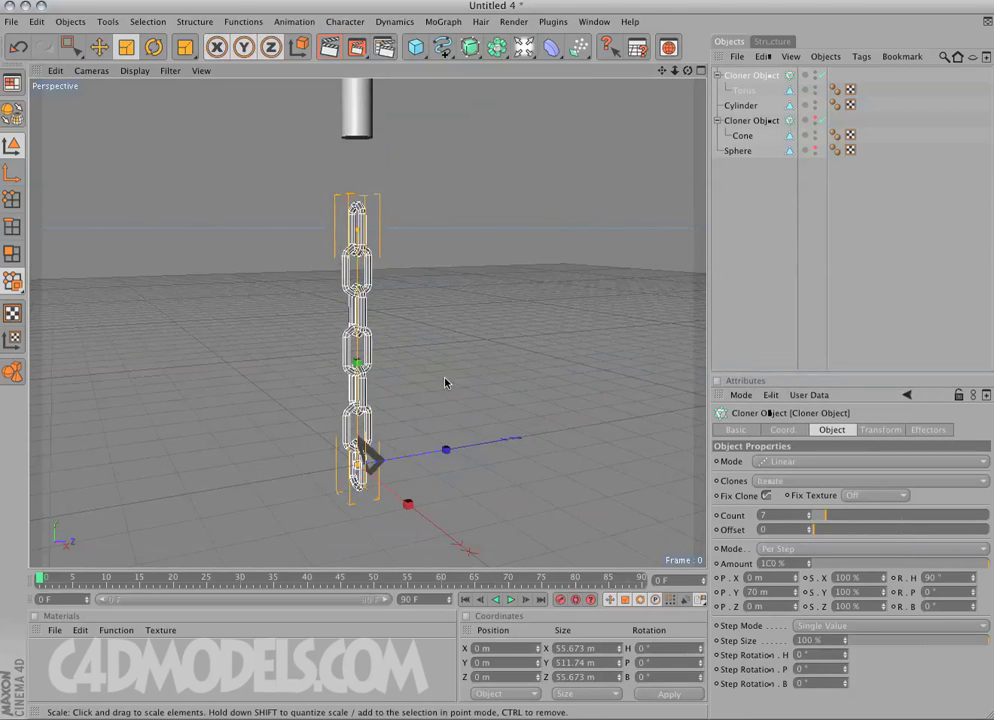
pyautogui.keyDown('alt'); pyautogui.moveTo(435, 339); pyautogui.dragTo(439, 347, button='middle'); pyautogui.keyUp('alt')
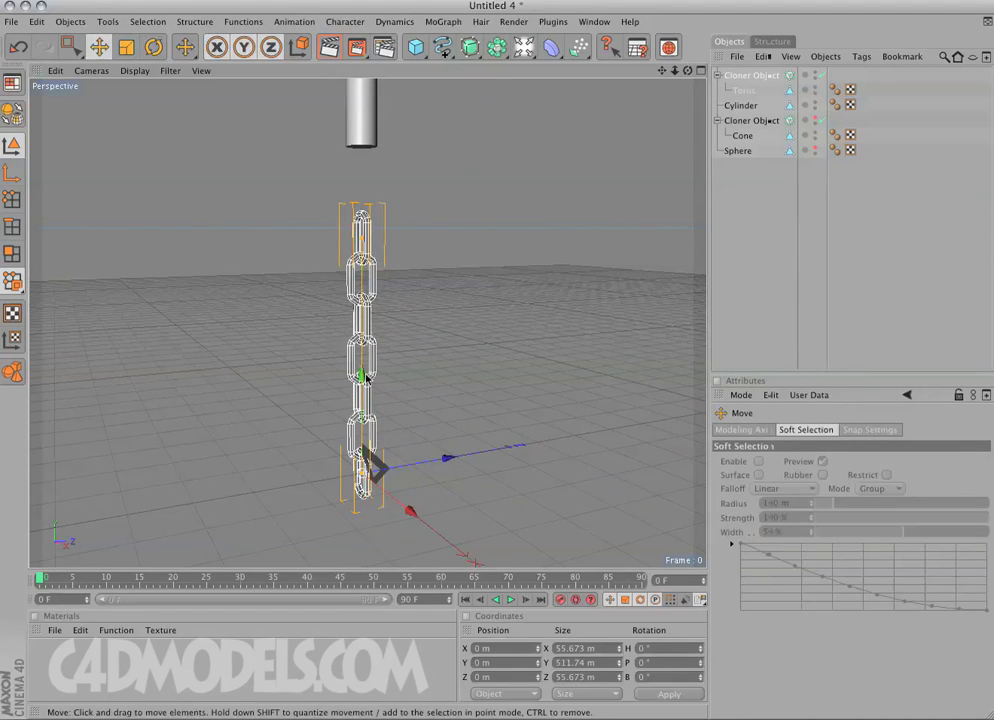
# Raise the link chain to about Y 114 m, up to the cylinder's lower end, and make the sphere and its spike cloner visible again.
pyautogui.moveTo(366, 378); pyautogui.dragTo(346, 299)
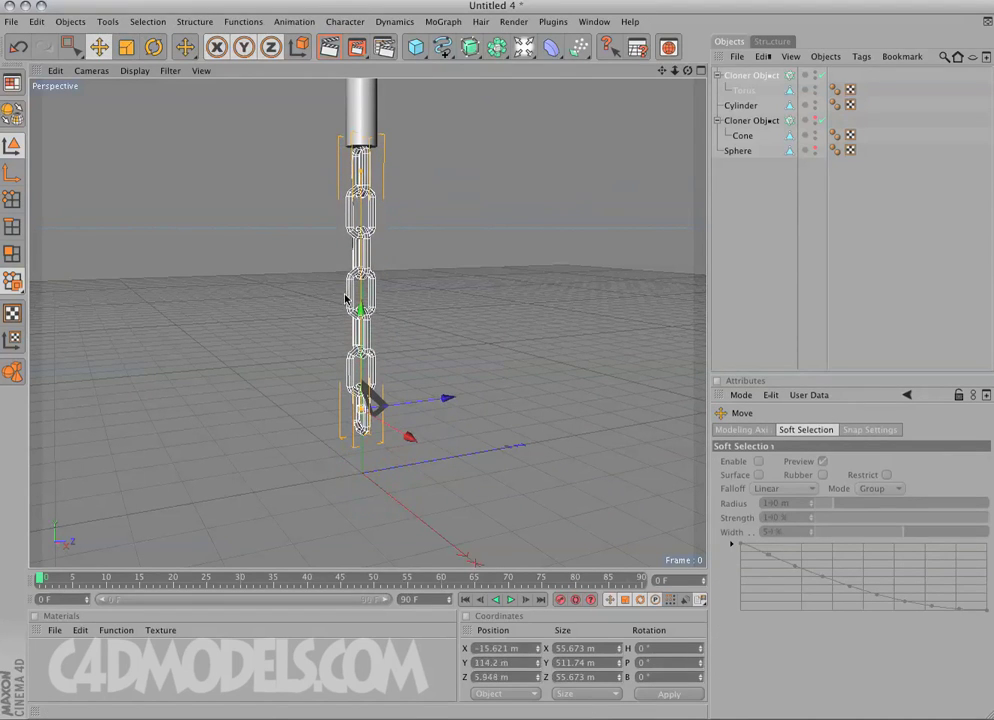
pyautogui.click(816, 118)
pyautogui.click(815, 149)
pyautogui.keyDown('alt'); pyautogui.moveTo(468, 367); pyautogui.dragTo(84, 297); pyautogui.keyUp('alt')
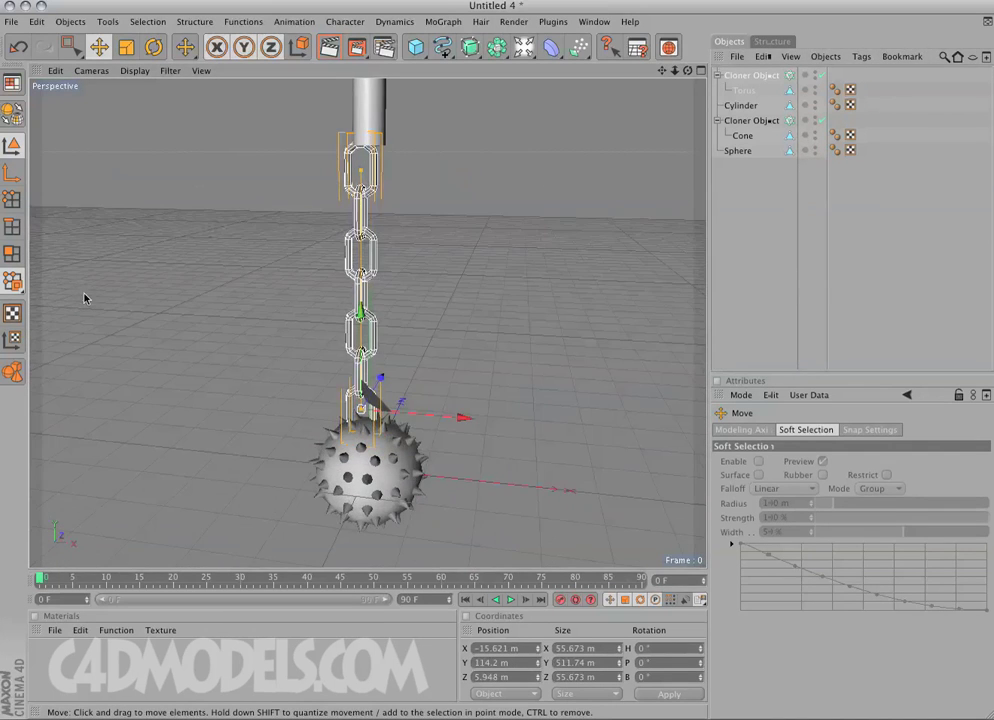
# Centre the link chain under the cylinder by setting the cloner's X and Z positions to 0 m.
pyautogui.middleClick(408, 337)
pyautogui.middleClick(440, 440)
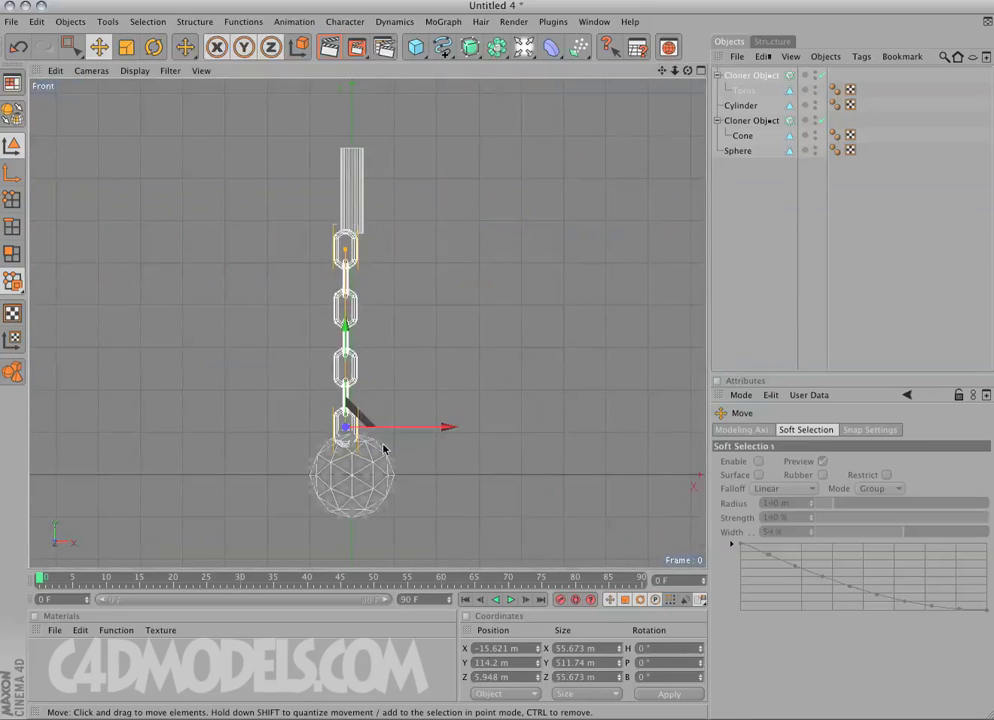
pyautogui.doubleClick(505, 648)
pyautogui.write('0')
pyautogui.press('Return')
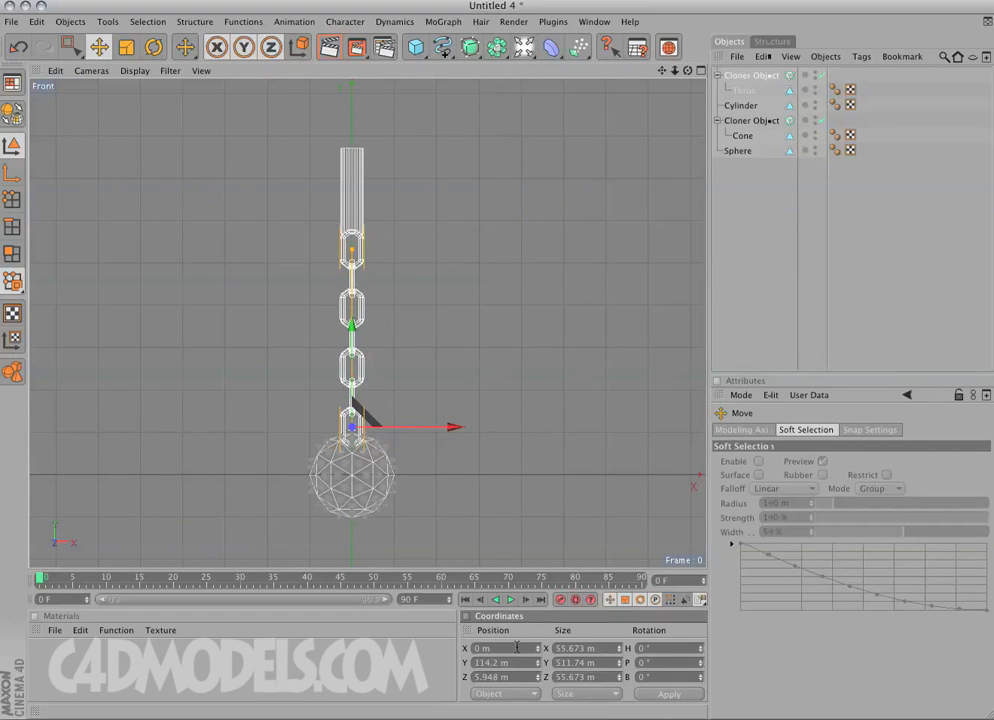
pyautogui.doubleClick(502, 678)
pyautogui.write('0')
pyautogui.press('Return')
pyautogui.middleClick(485, 359)
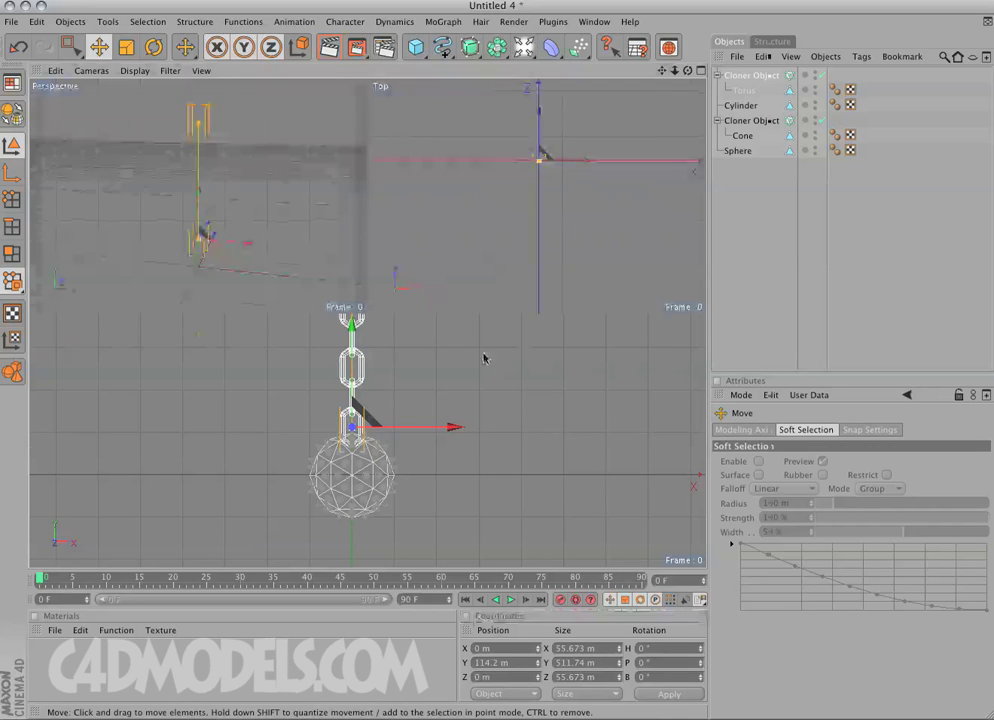
pyautogui.middleClick(217, 193)
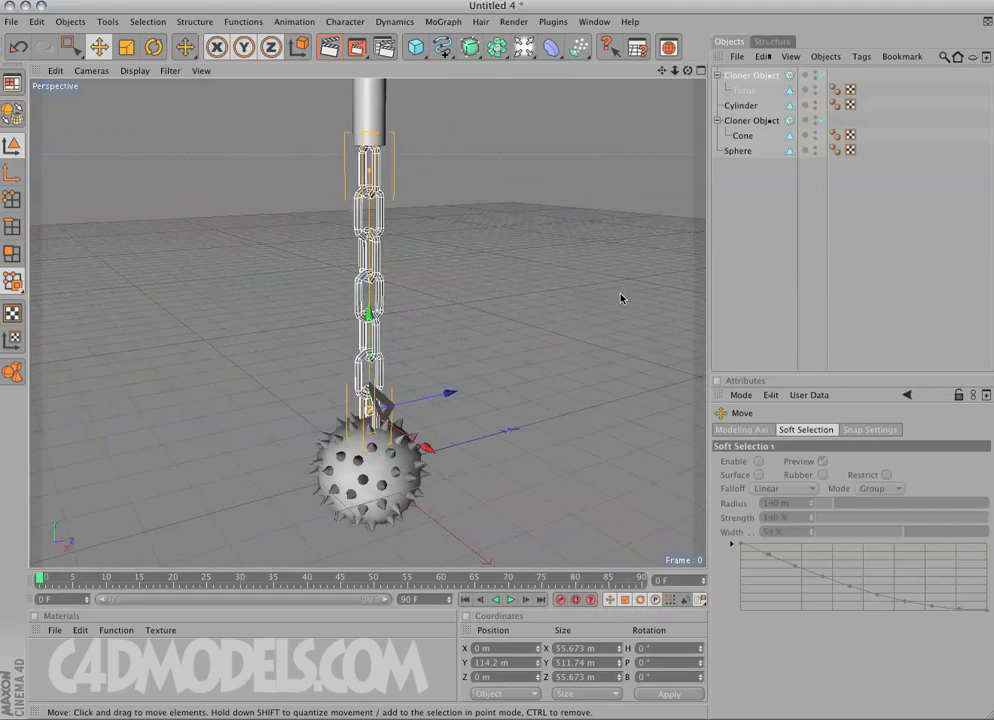
# Draw an open five-point Bezier spline in the front view, from the cylinder's lower end along the chain into the ball.
pyautogui.middleClick(437, 345)
pyautogui.middleClick(456, 458)
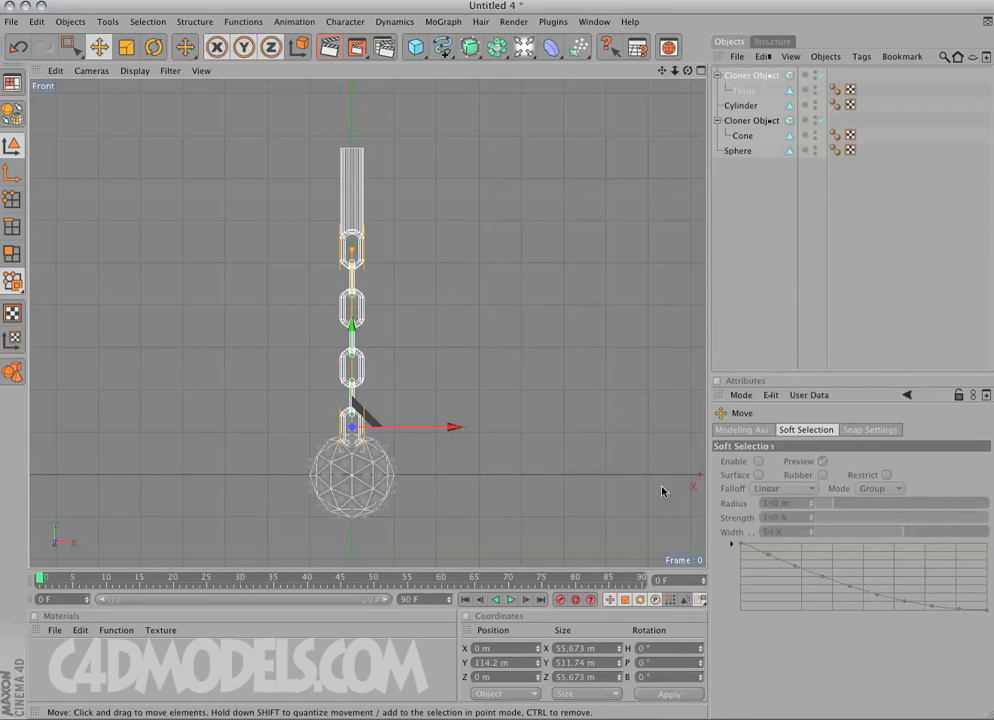
pyautogui.click(747, 190)
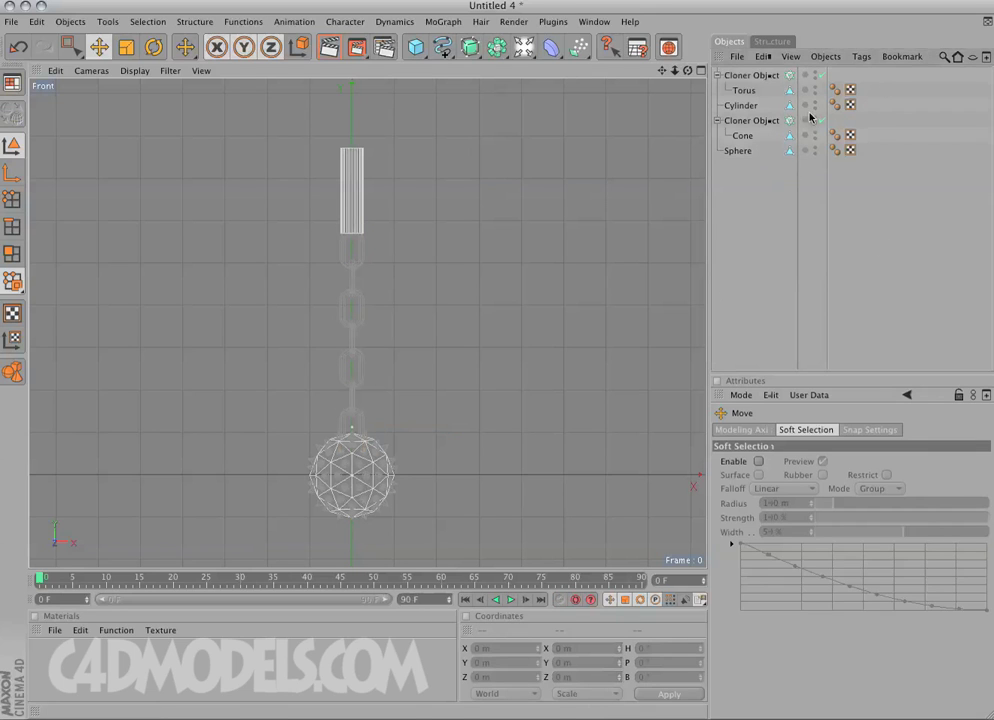
pyautogui.moveTo(338, 47); pyautogui.dragTo(578, 62)
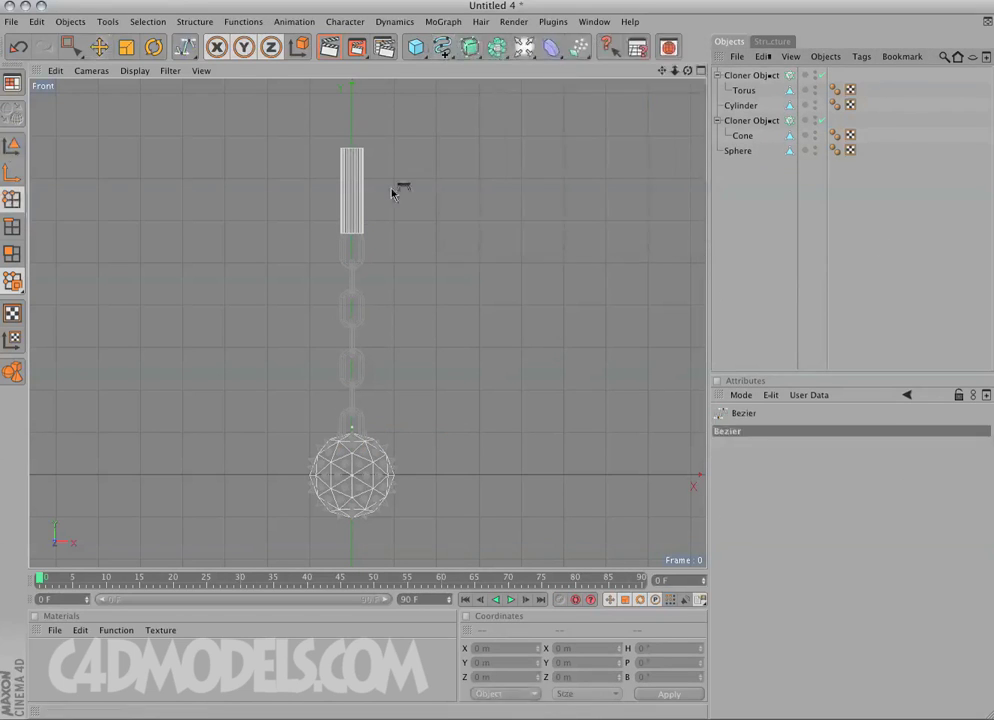
pyautogui.click(352, 225)
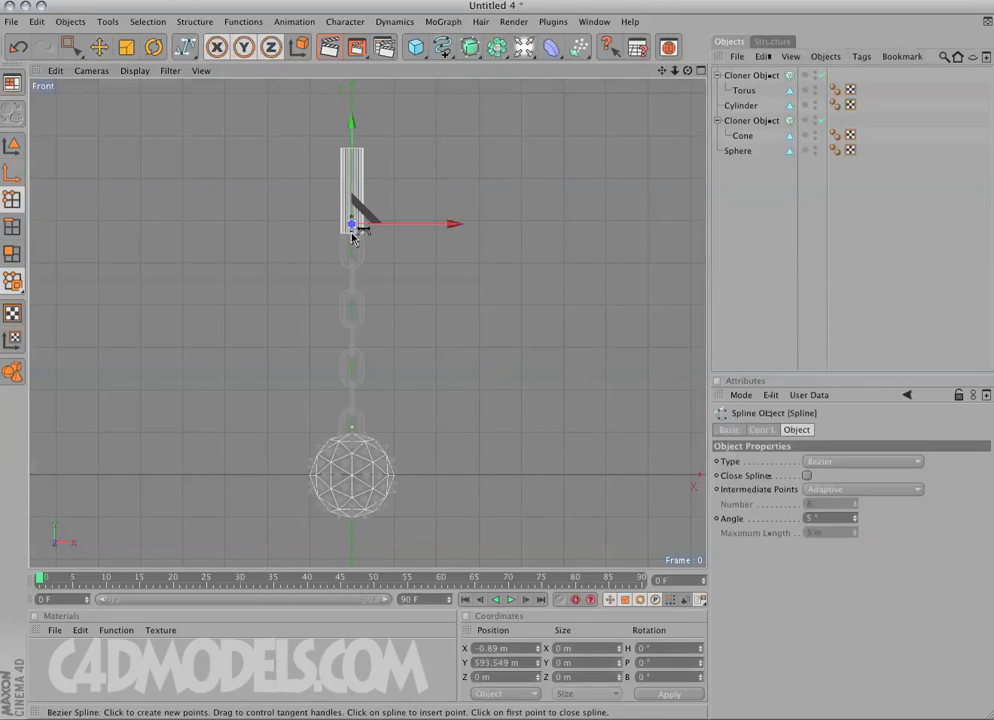
pyautogui.click(348, 289)
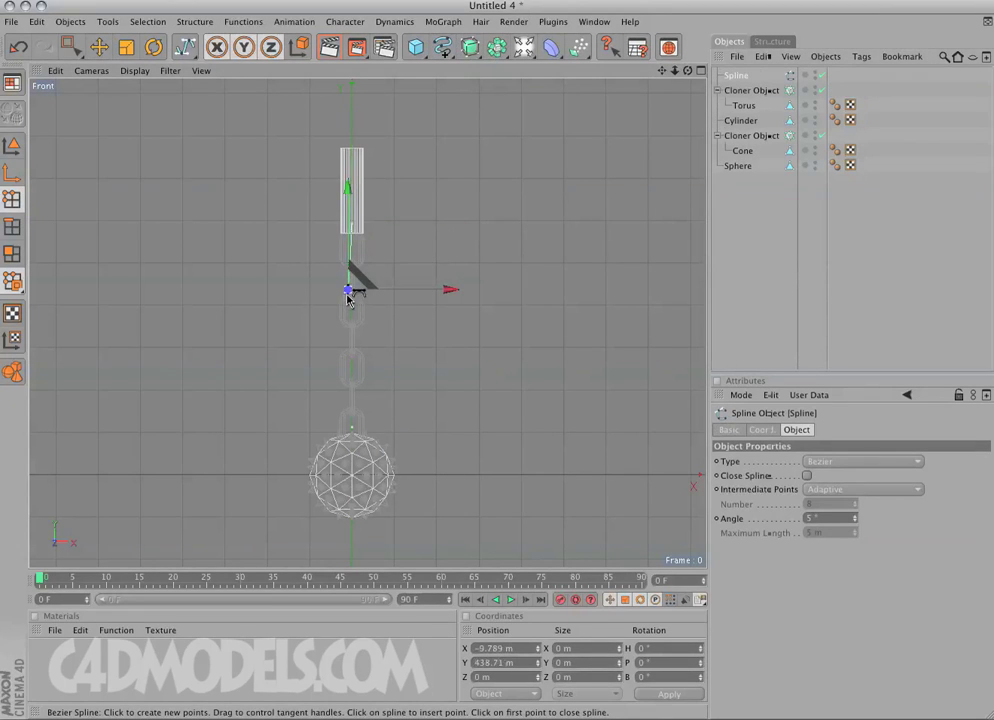
pyautogui.click(349, 356)
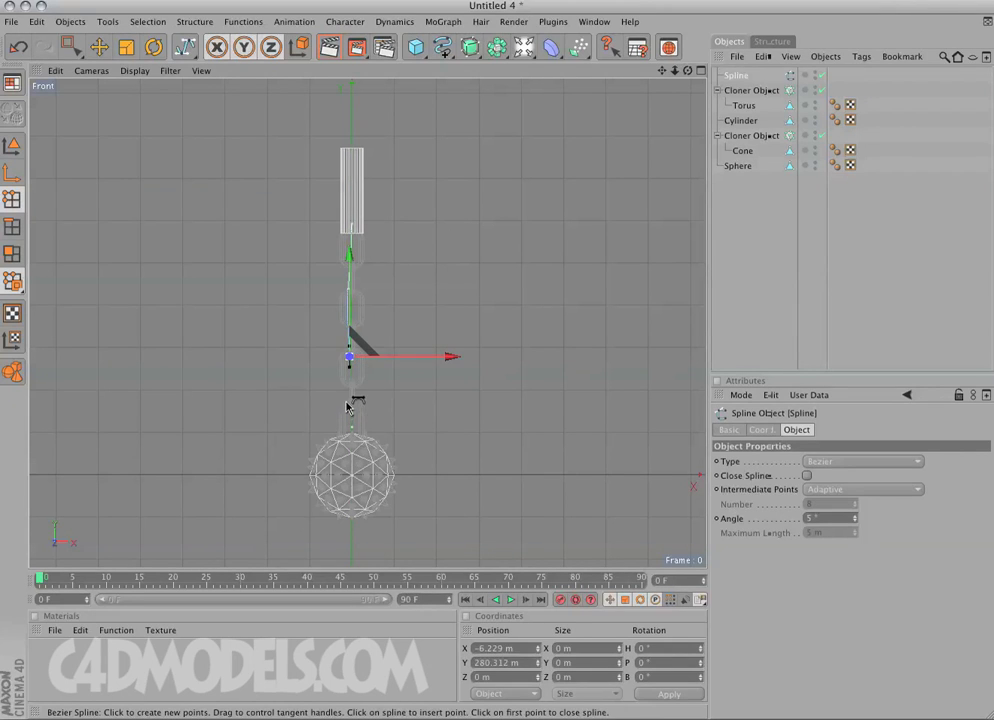
pyautogui.click(346, 401)
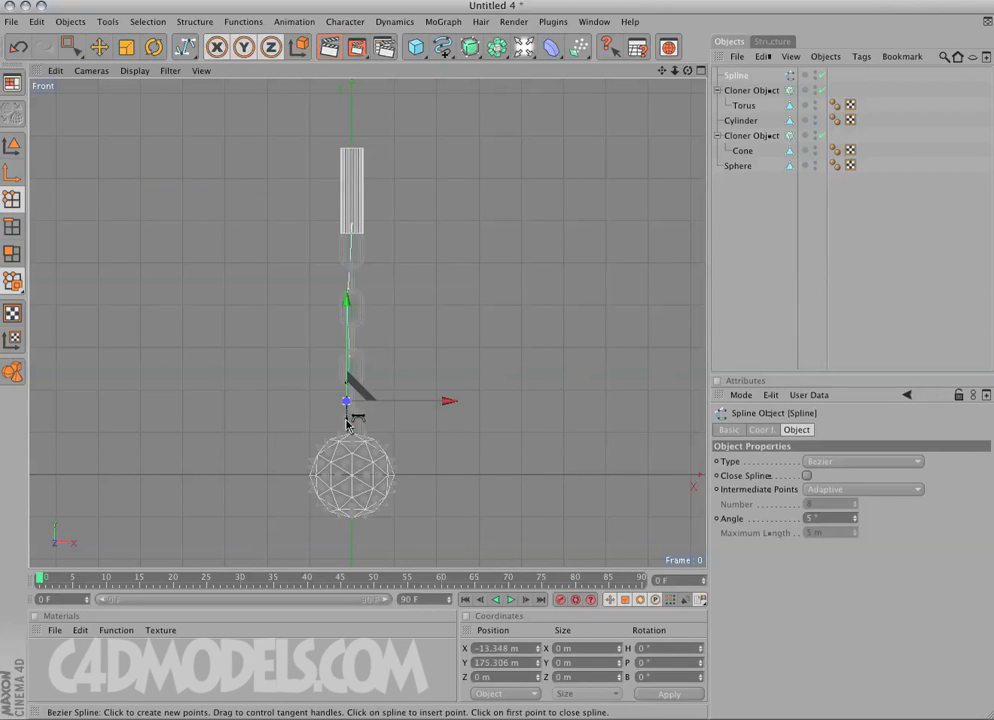
pyautogui.click(349, 460)
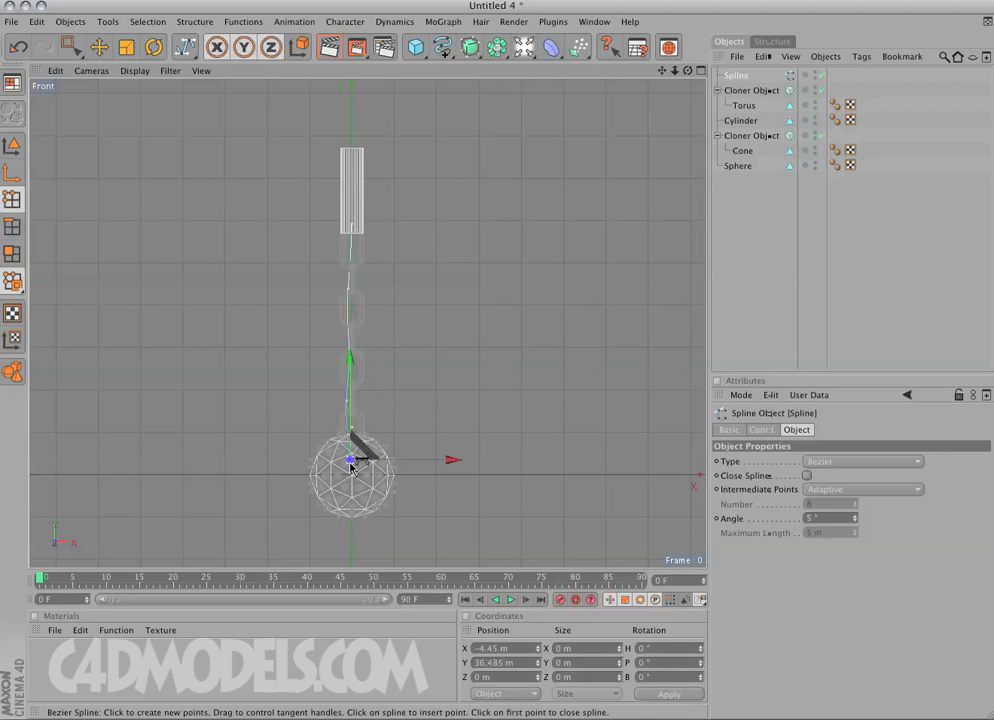
pyautogui.middleClick(467, 401)
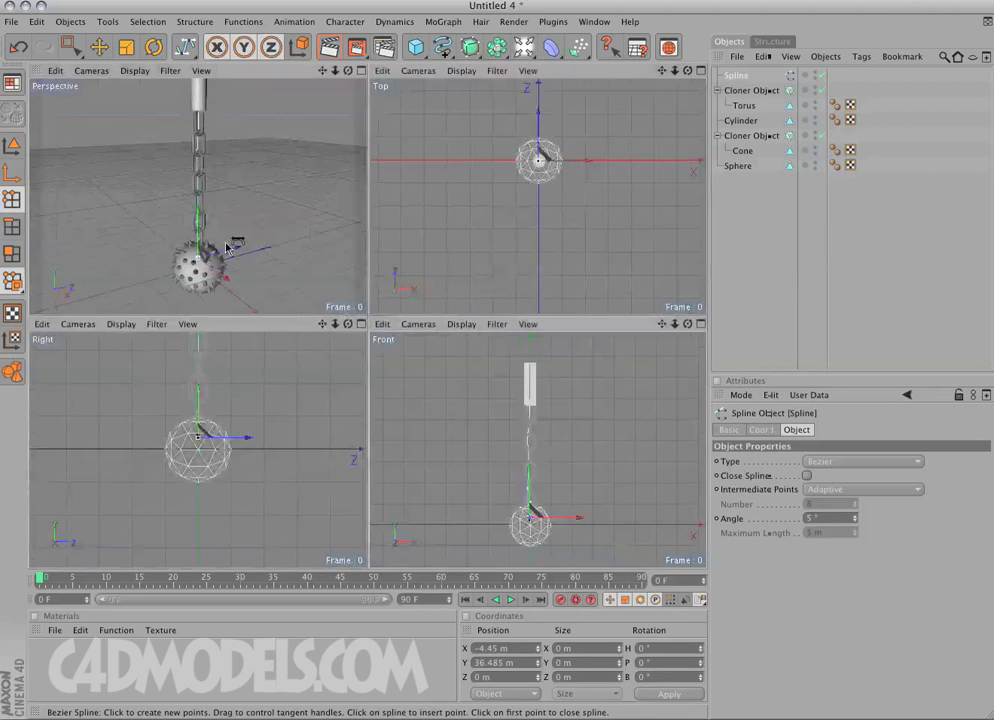
pyautogui.middleClick(236, 249)
pyautogui.keyDown('alt'); pyautogui.moveTo(730, 475); pyautogui.dragTo(312, 262); pyautogui.keyUp('alt')
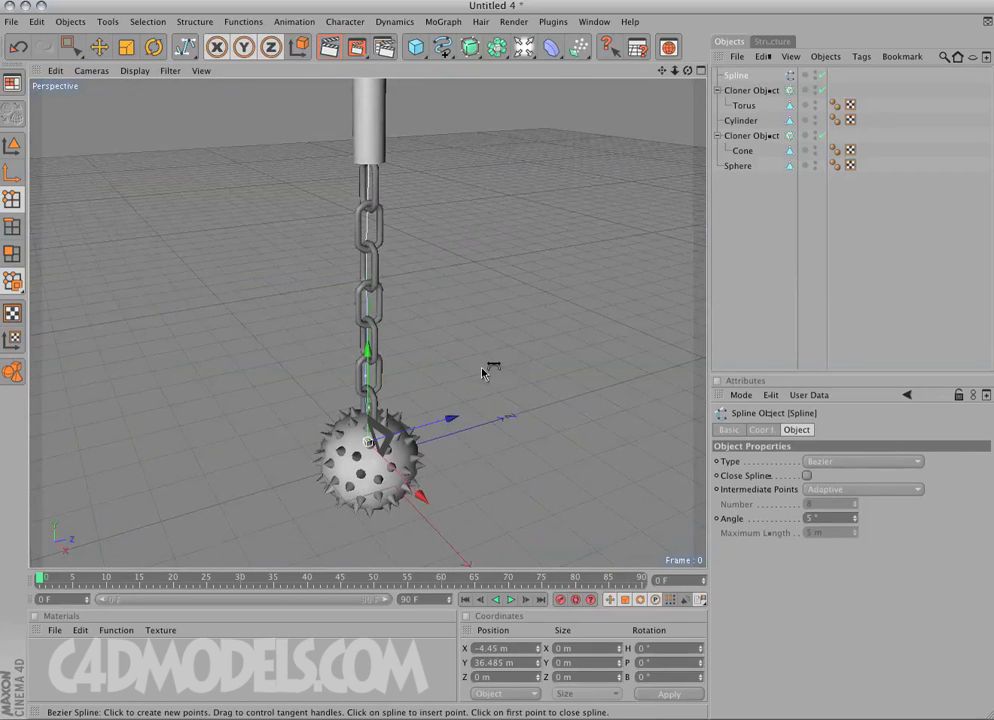
pyautogui.moveTo(339, 350)
pyautogui.keyDown('alt'); pyautogui.mouseDown()
pyautogui.moveTo(120, 348)
pyautogui.moveTo(328, 357)
pyautogui.mouseUp(); pyautogui.keyUp('alt')
# Give the spline a Hair Constraint tag that fixes its uppermost point to the Cylinder, and set the constraint.
pyautogui.middleClick(353, 403)
pyautogui.middleClick(528, 452)
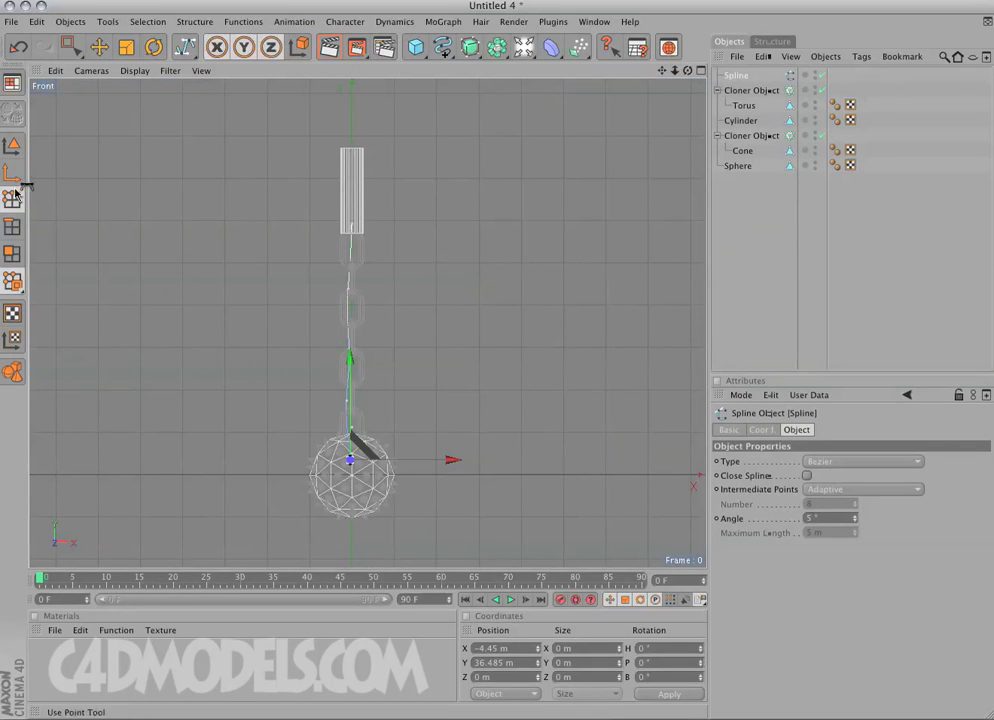
pyautogui.click(71, 50)
pyautogui.moveTo(190, 188); pyautogui.dragTo(436, 231)
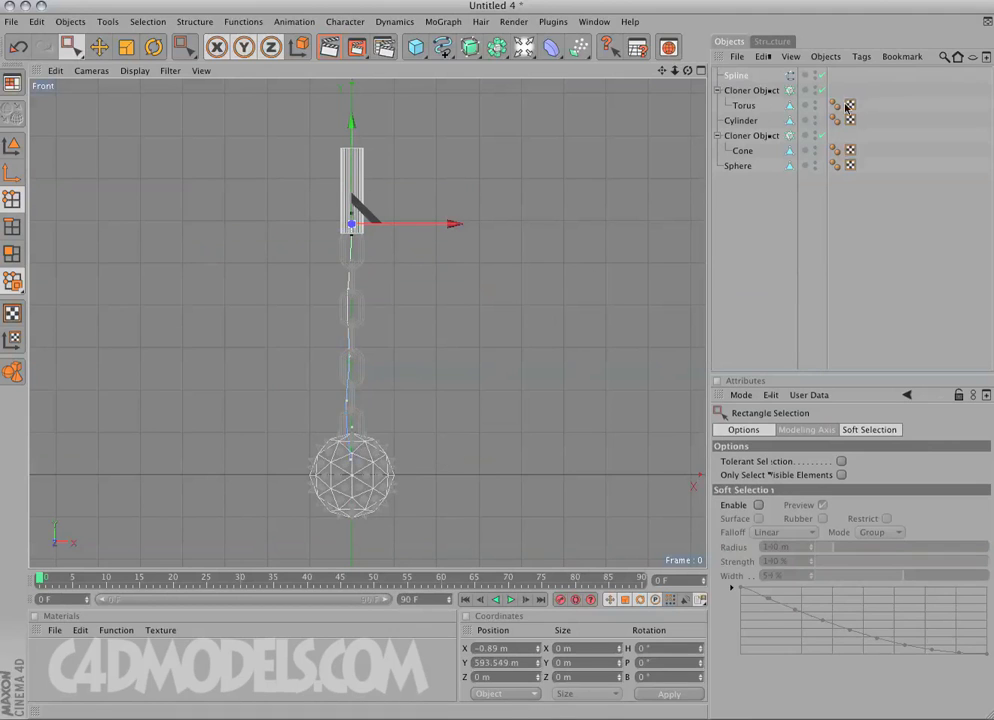
pyautogui.rightClick(735, 84)
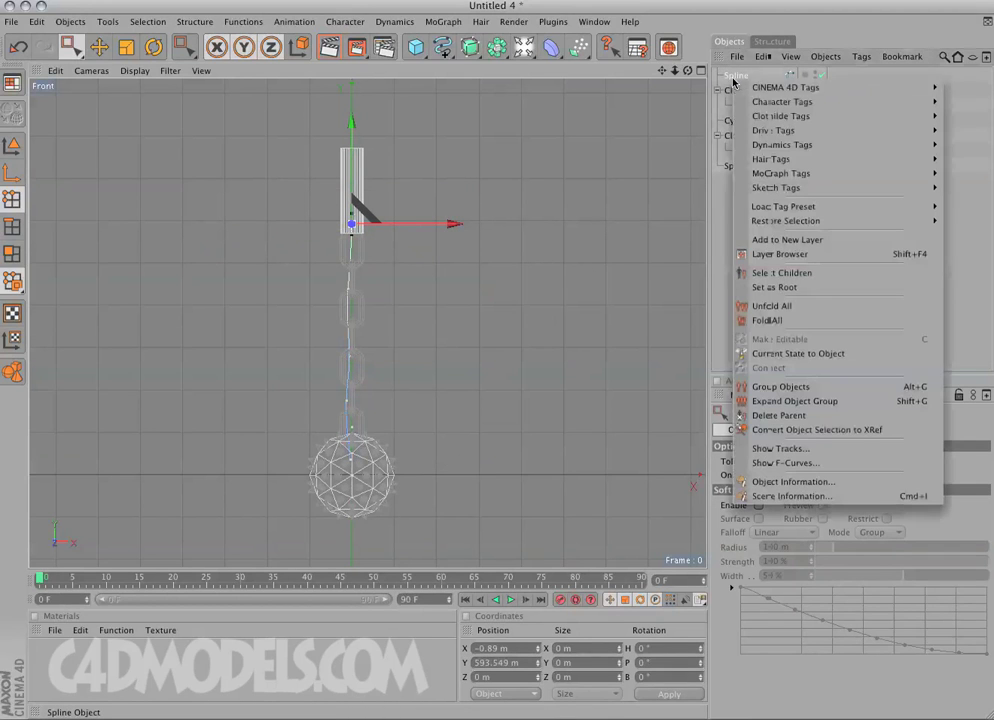
pyautogui.moveTo(822, 106)
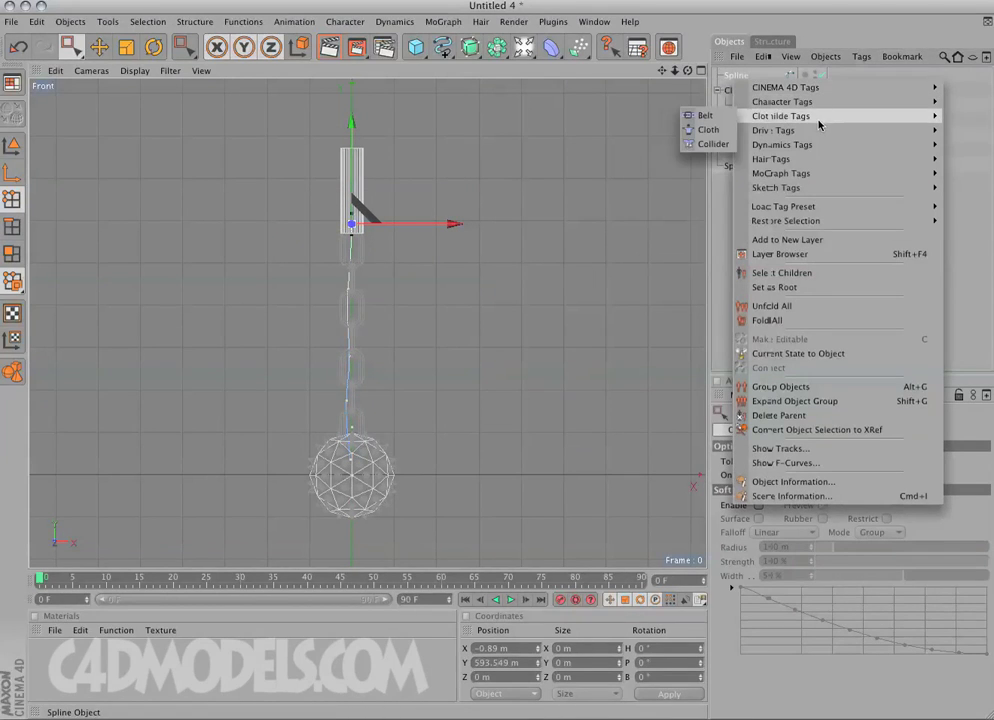
pyautogui.moveTo(756, 165)
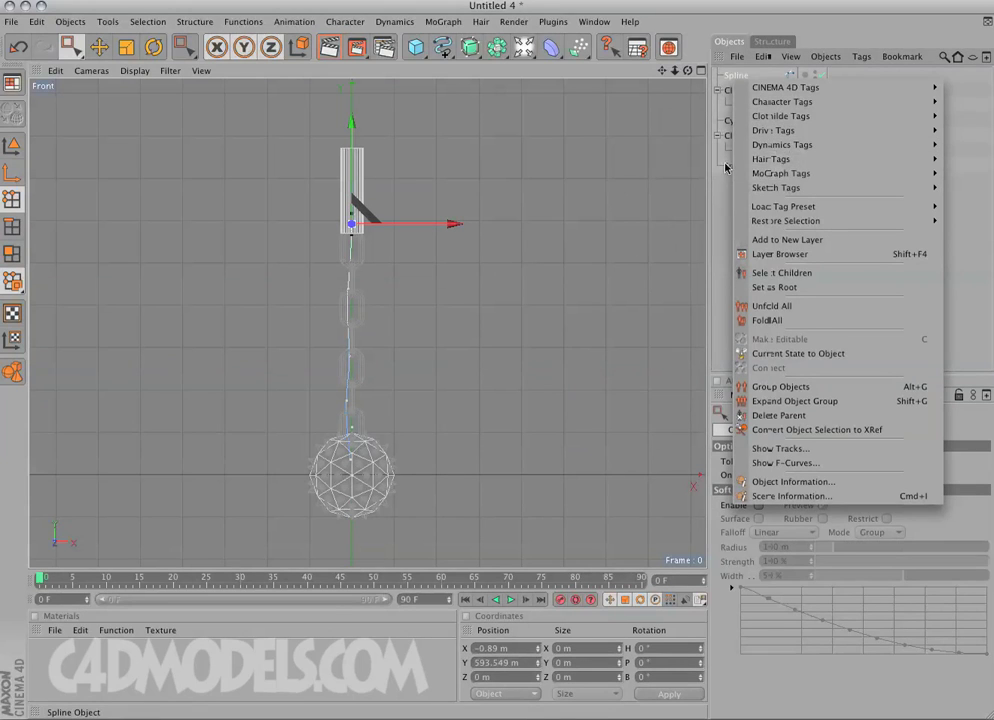
pyautogui.click(680, 158)
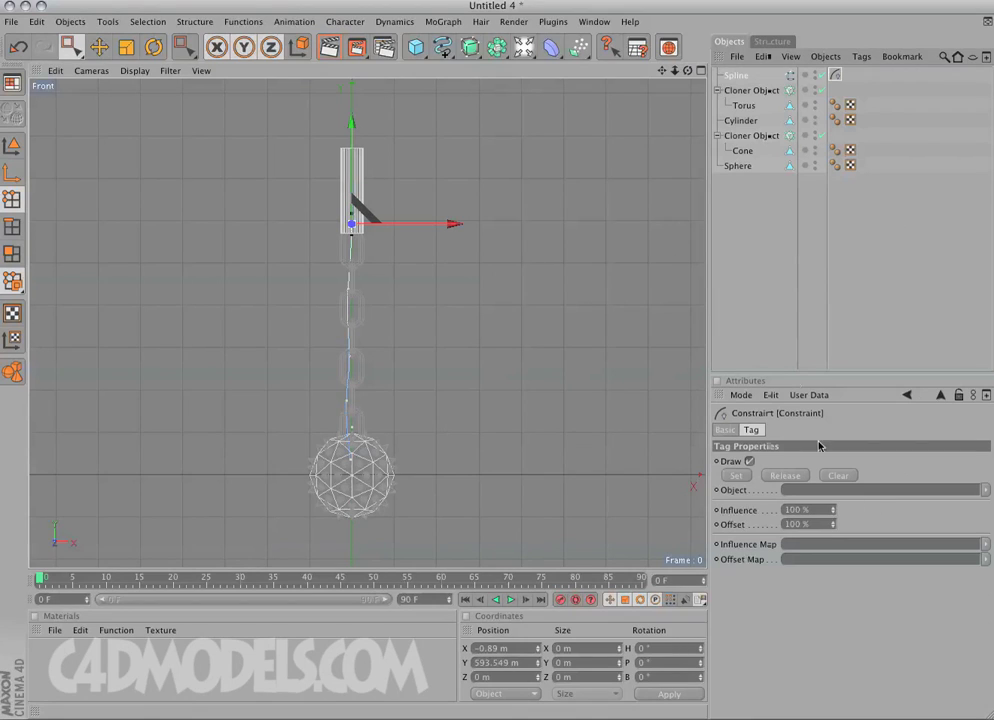
pyautogui.moveTo(748, 121); pyautogui.dragTo(785, 497)
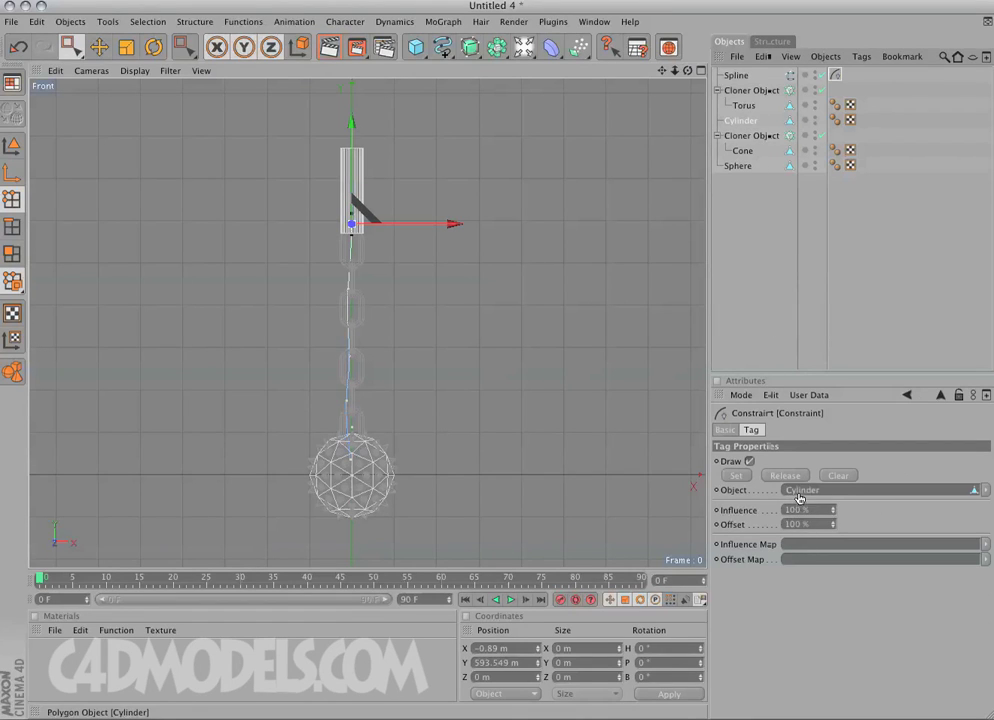
pyautogui.click(740, 476)
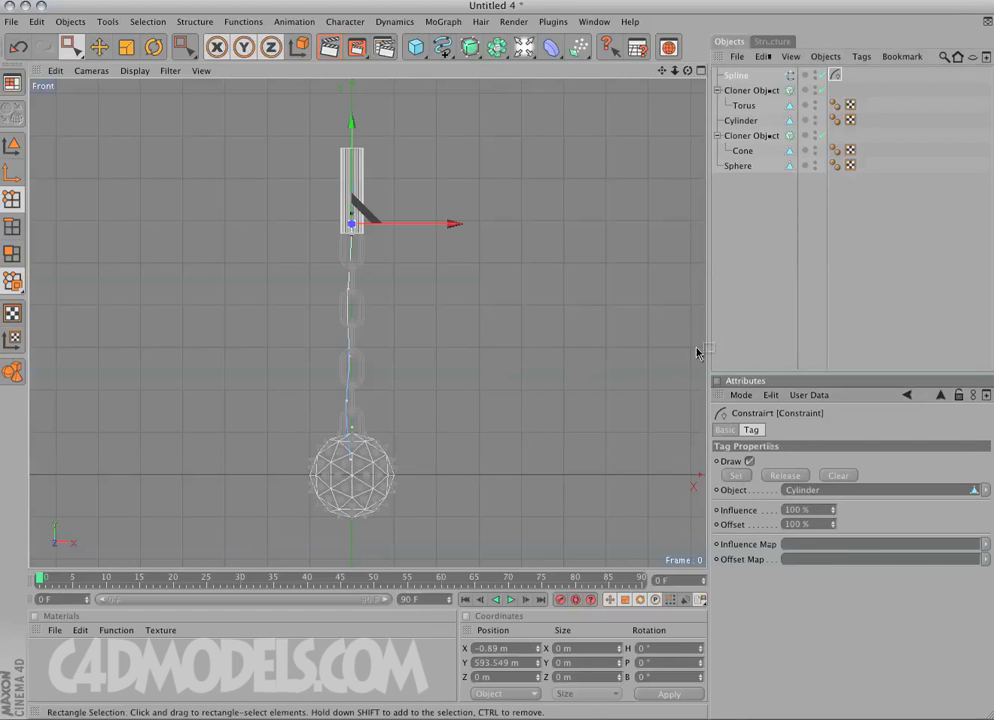
pyautogui.click(737, 166)
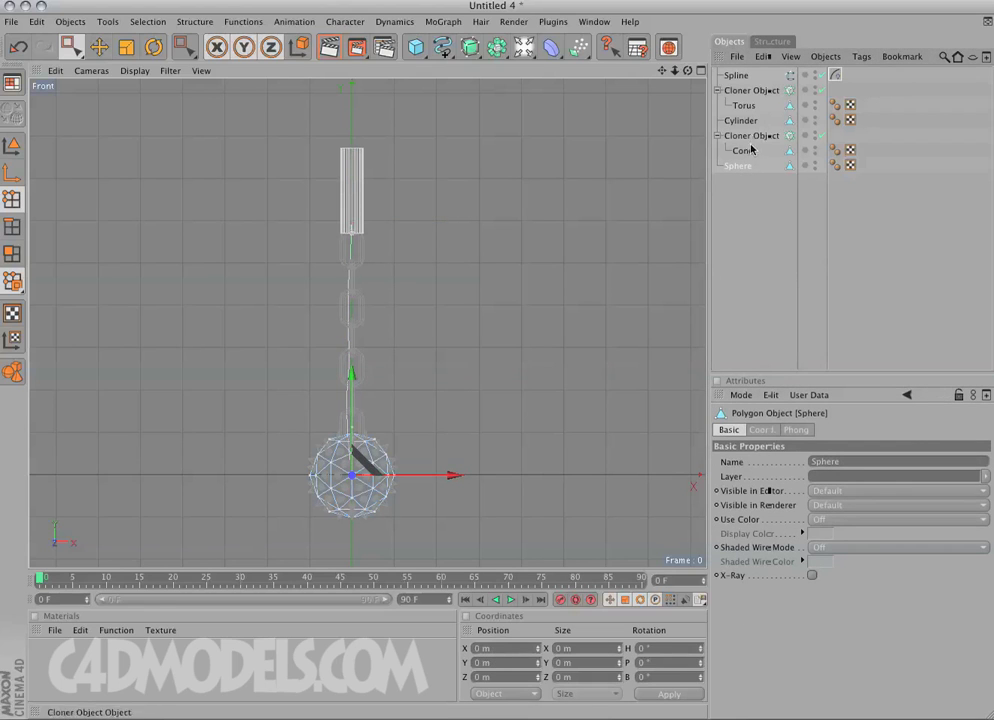
pyautogui.click(736, 75)
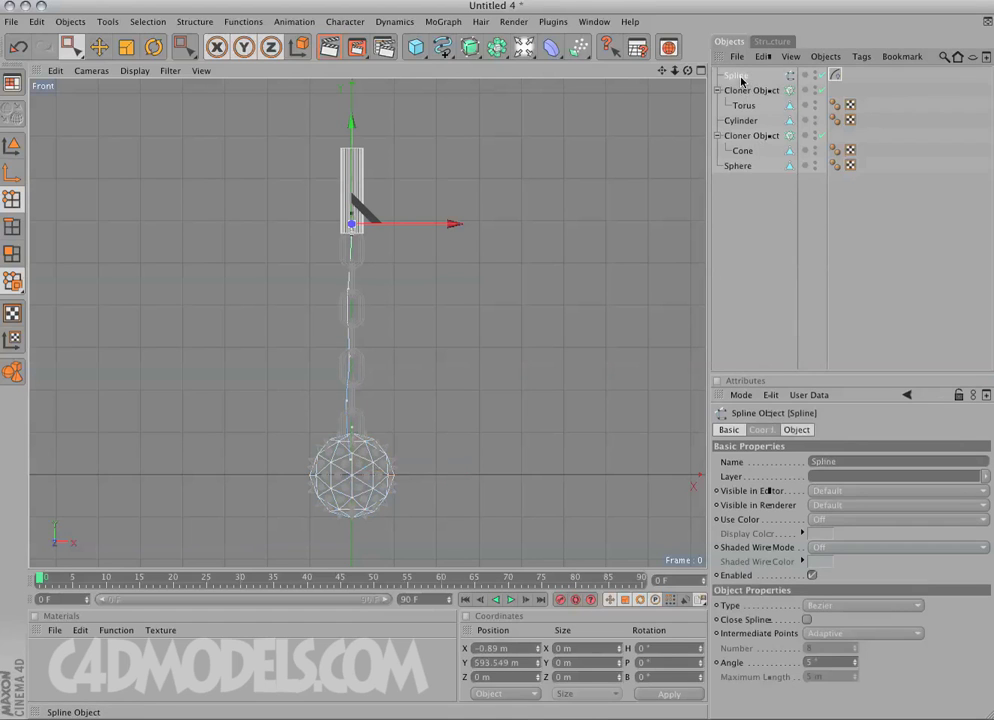
pyautogui.rightClick(740, 76)
pyautogui.moveTo(790, 159)
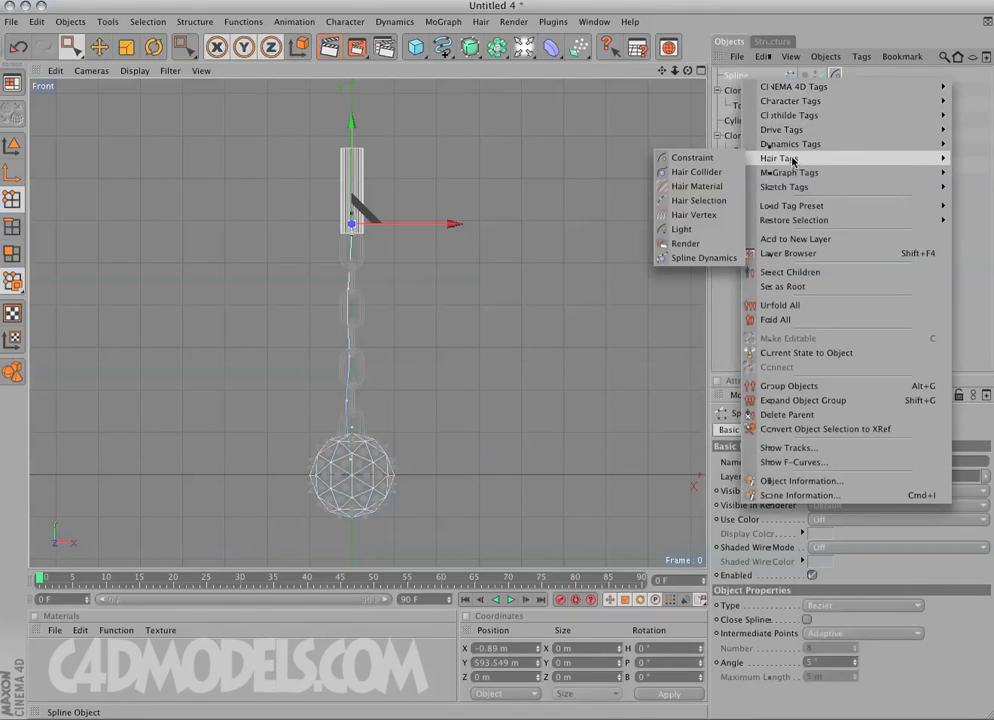
pyautogui.click(682, 158)
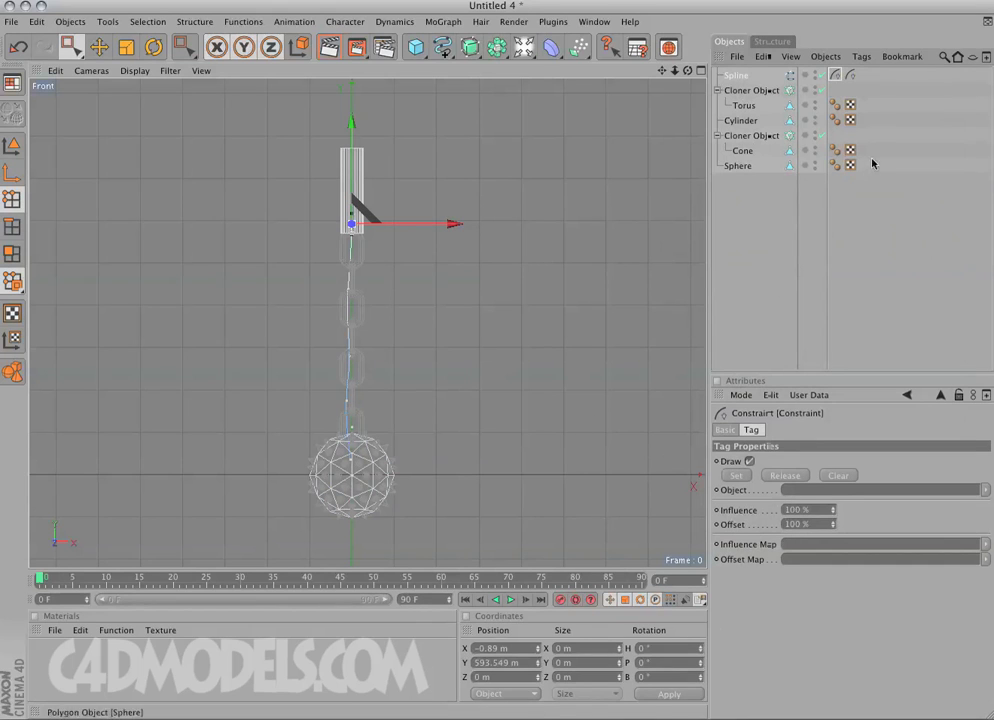
pyautogui.click(836, 77)
# Give the spline a second Hair Constraint tag that fixes its lowest point to the Sphere, and set the constraint.
pyautogui.moveTo(238, 450); pyautogui.dragTo(375, 514)
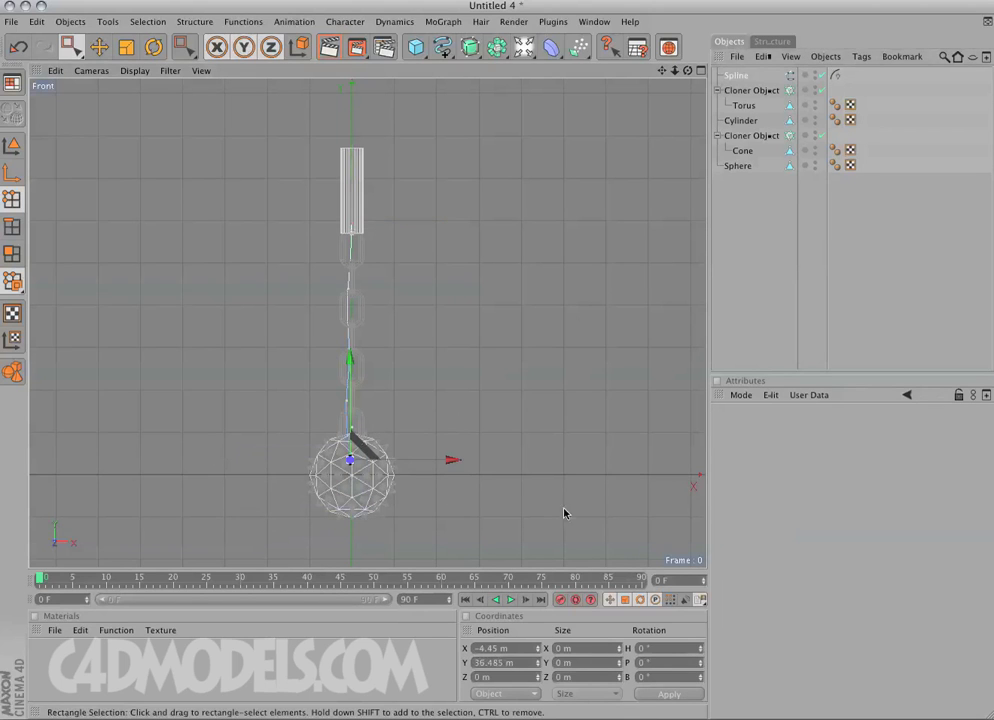
pyautogui.rightClick(738, 77)
pyautogui.moveTo(795, 146)
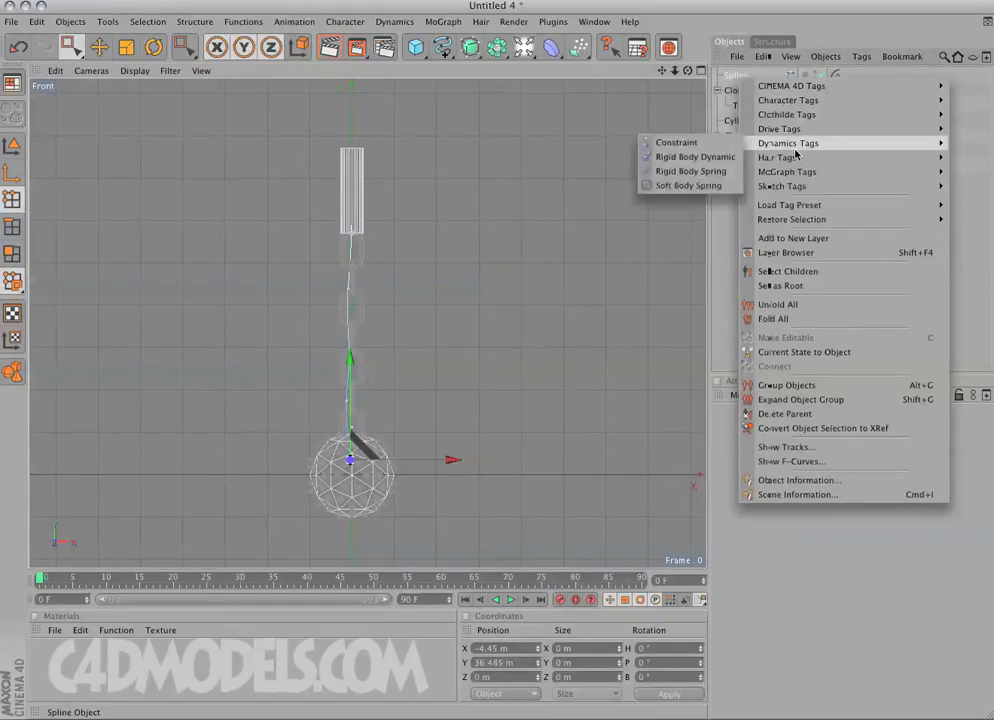
pyautogui.click(712, 158)
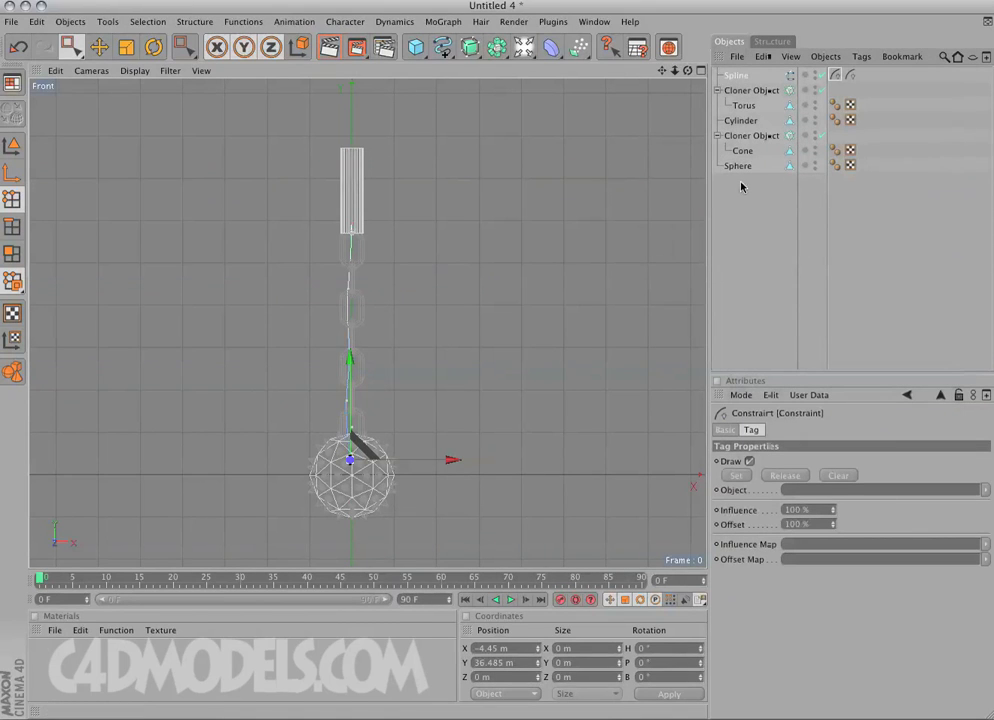
pyautogui.moveTo(739, 168); pyautogui.dragTo(853, 498)
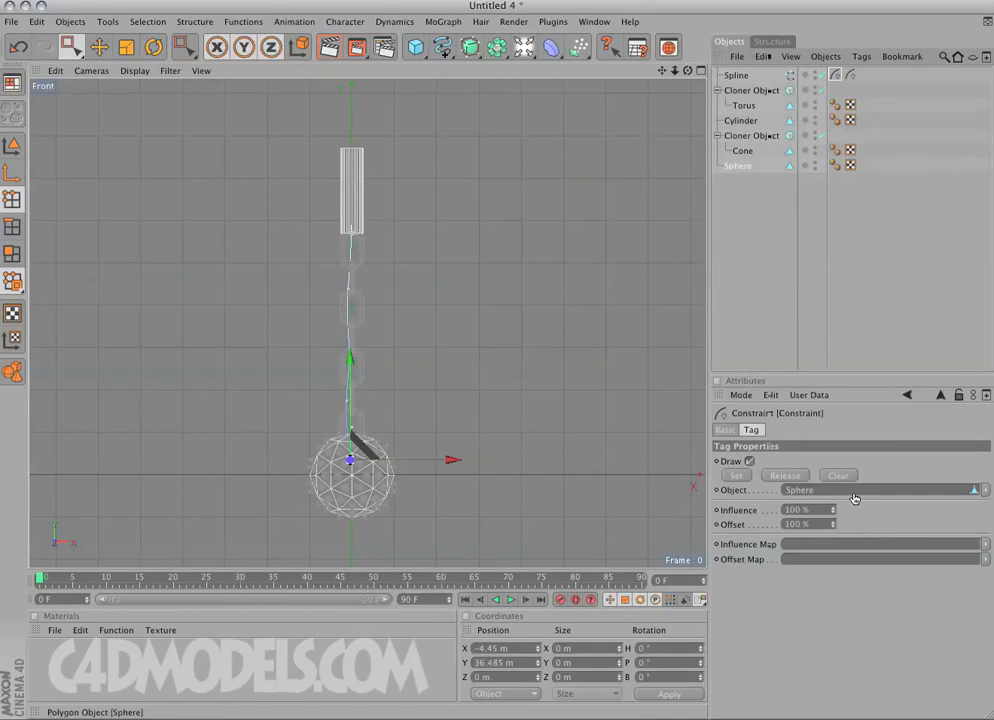
pyautogui.click(745, 478)
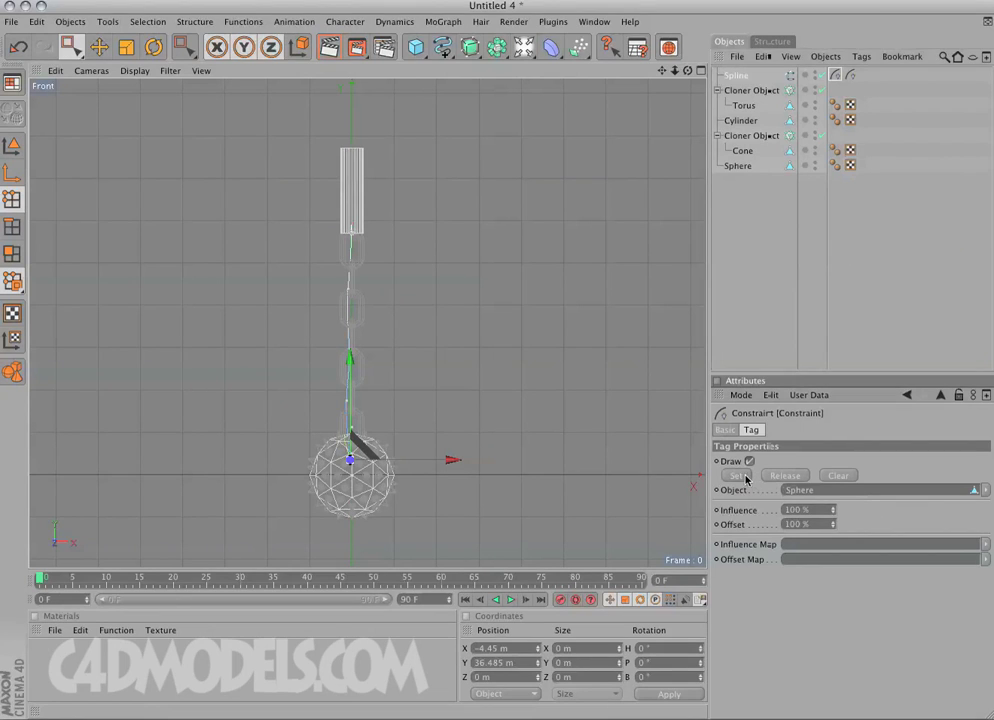
# Add a Hair Spline Dynamics tag to the spline and clear the object selection.
pyautogui.rightClick(734, 78)
pyautogui.moveTo(780, 86)
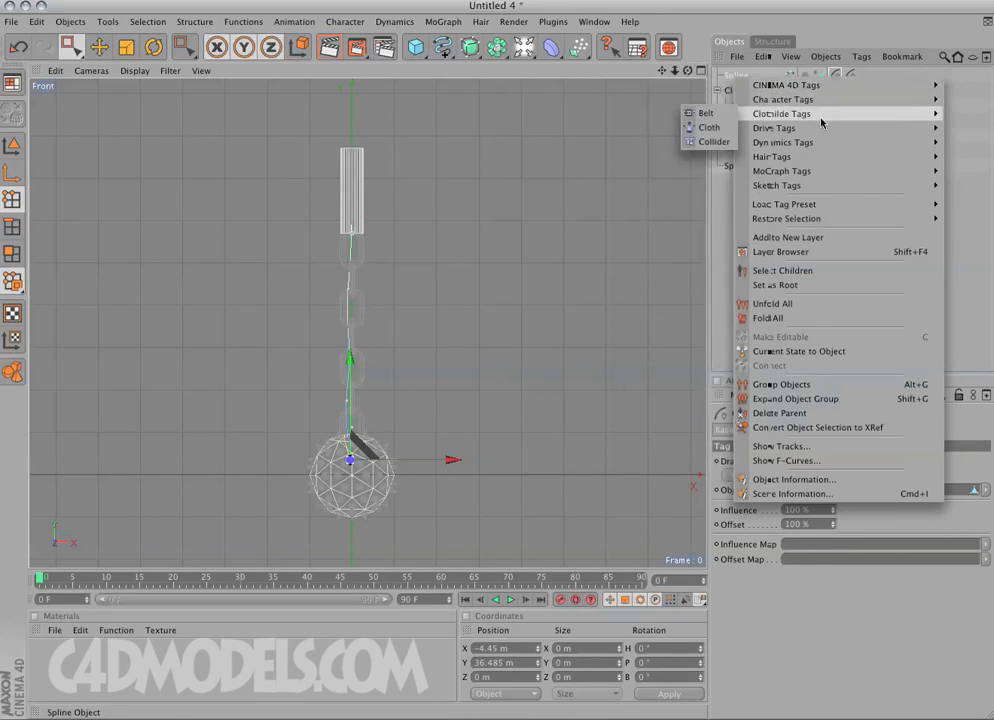
pyautogui.moveTo(803, 160)
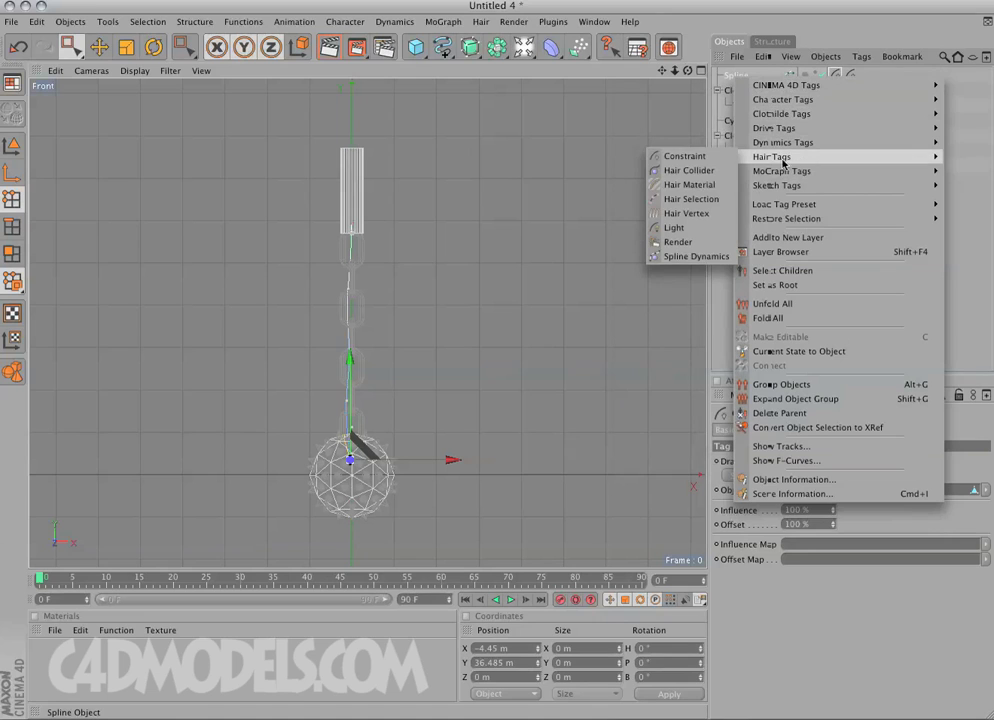
pyautogui.click(701, 256)
pyautogui.keyDown('alt'); pyautogui.moveTo(548, 304); pyautogui.dragTo(508, 339, button='middle'); pyautogui.keyUp('alt')
pyautogui.keyDown('alt'); pyautogui.moveTo(493, 339); pyautogui.dragTo(456, 301, button='right'); pyautogui.keyUp('alt')
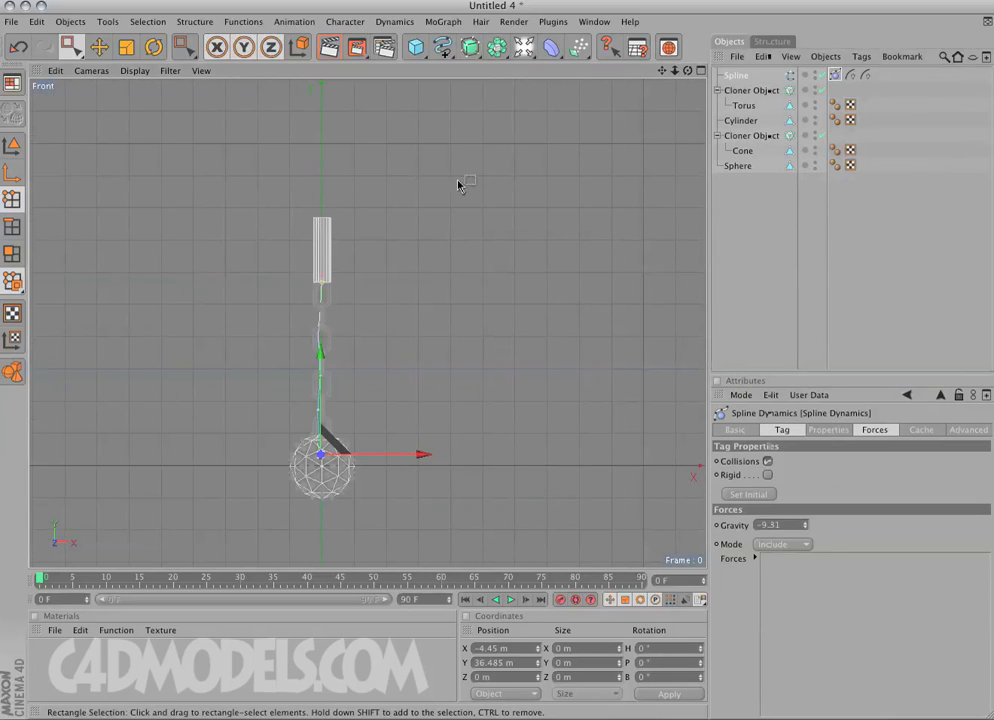
pyautogui.click(762, 191)
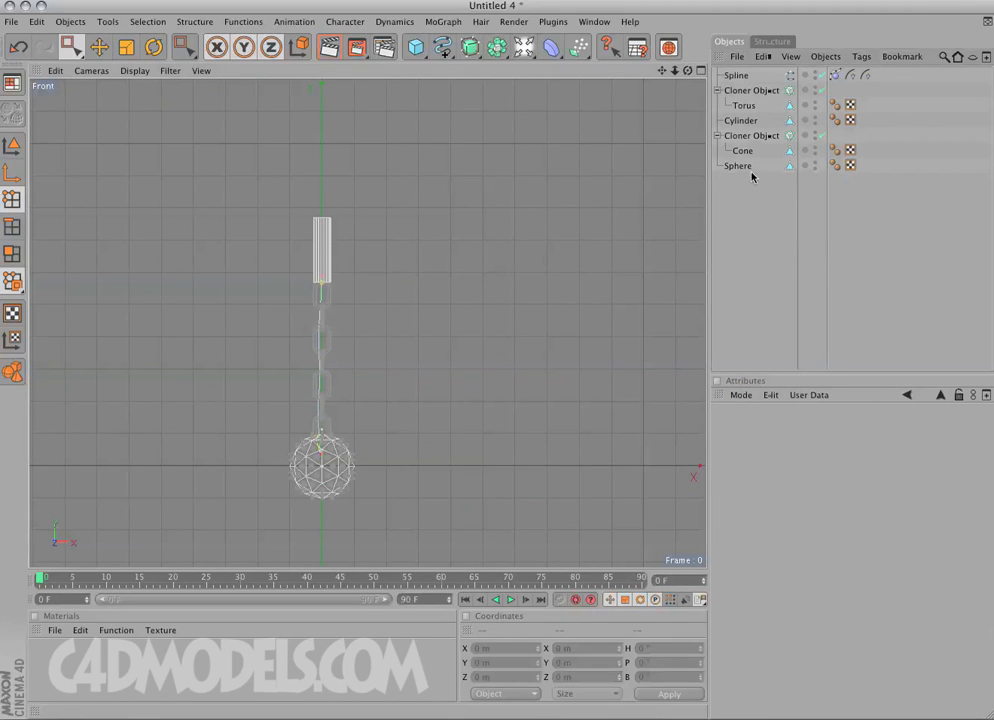
# Give the Sphere a Character Constraint tag and set the Cylinder as its Spring target.
pyautogui.click(748, 166)
pyautogui.rightClick(748, 166)
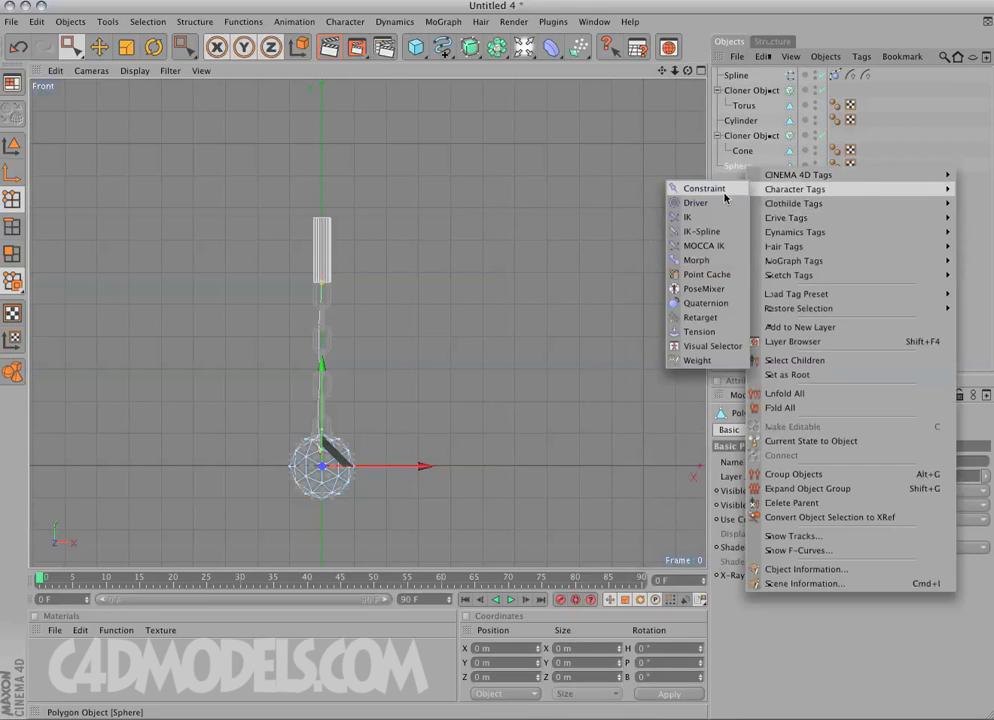
pyautogui.click(724, 190)
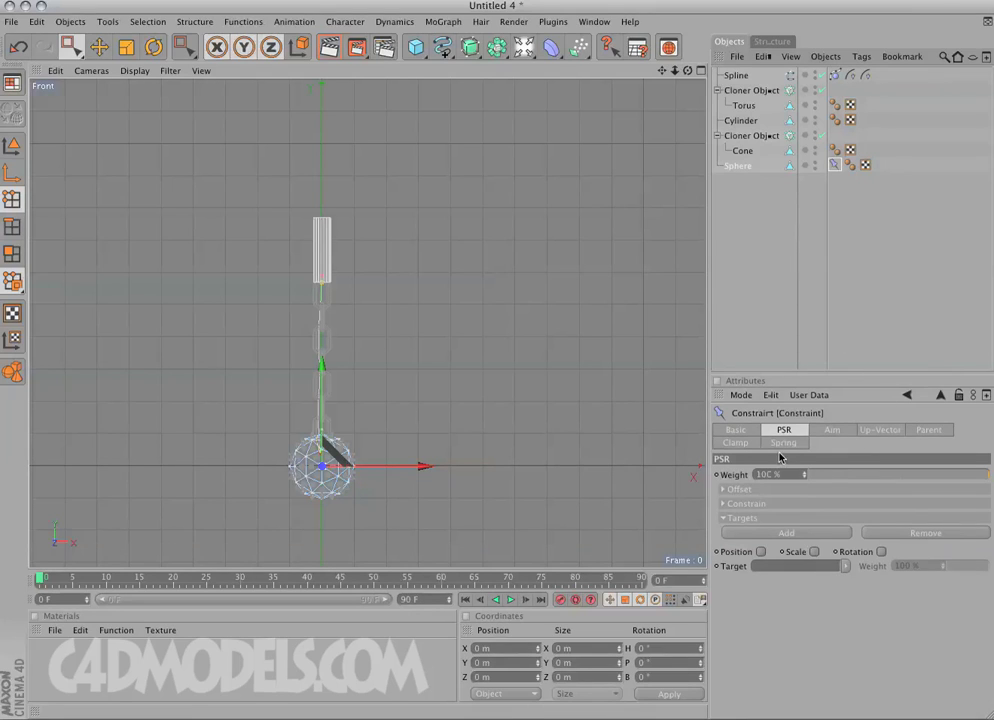
pyautogui.click(783, 443)
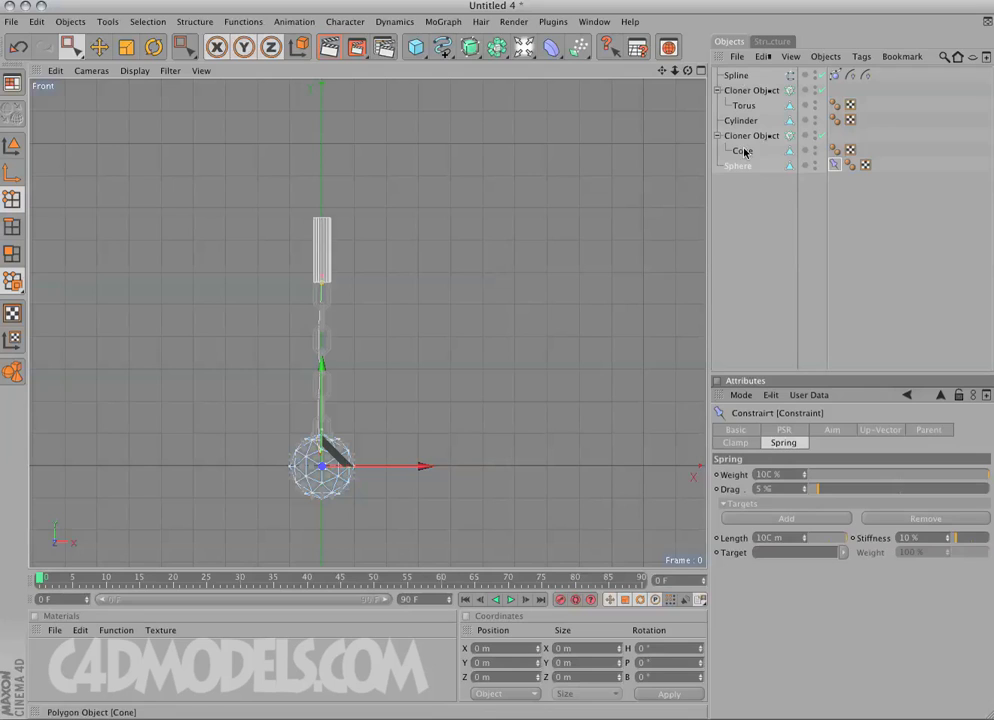
pyautogui.moveTo(742, 121); pyautogui.dragTo(792, 556)
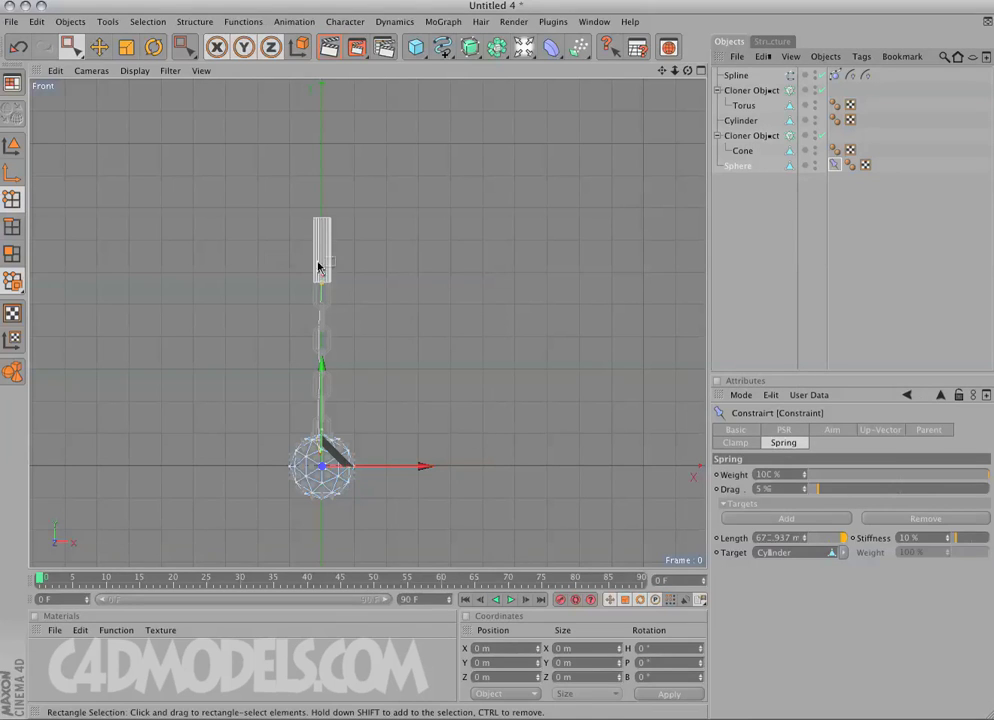
# Show the whole flail in the perspective view, switch to model editing mode and select the Cylinder.
pyautogui.middleClick(379, 334)
pyautogui.middleClick(291, 207)
pyautogui.scroll(-3, 386, 274)
pyautogui.keyDown('alt'); pyautogui.moveTo(353, 262); pyautogui.dragTo(406, 326); pyautogui.keyUp('alt')
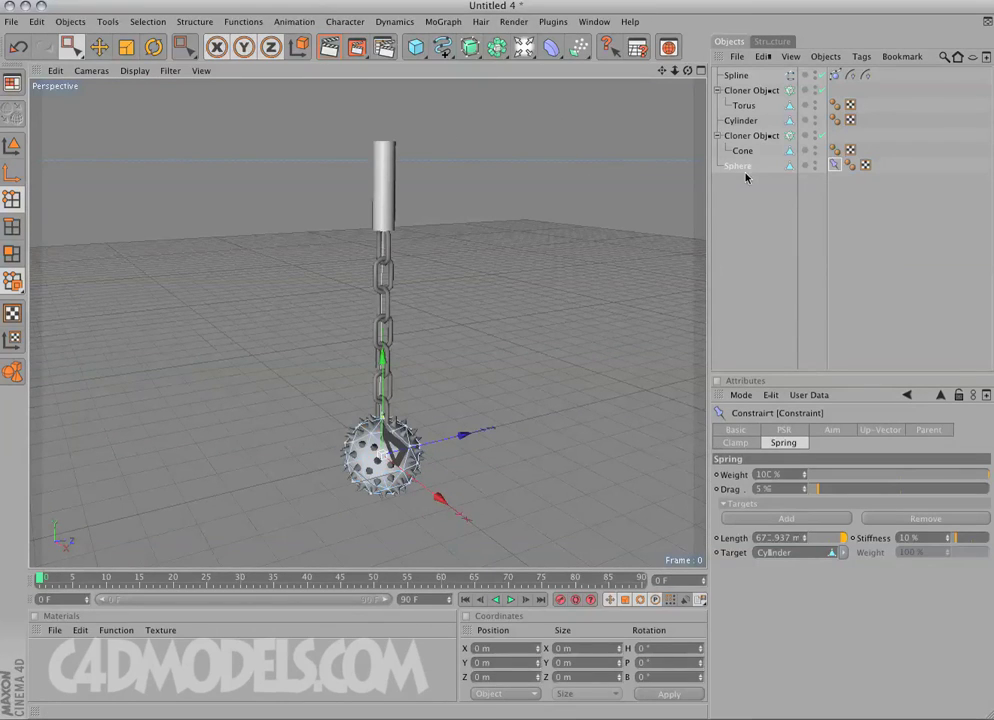
pyautogui.keyDown('alt'); pyautogui.moveTo(300, 360); pyautogui.dragTo(110, 180); pyautogui.keyUp('alt')
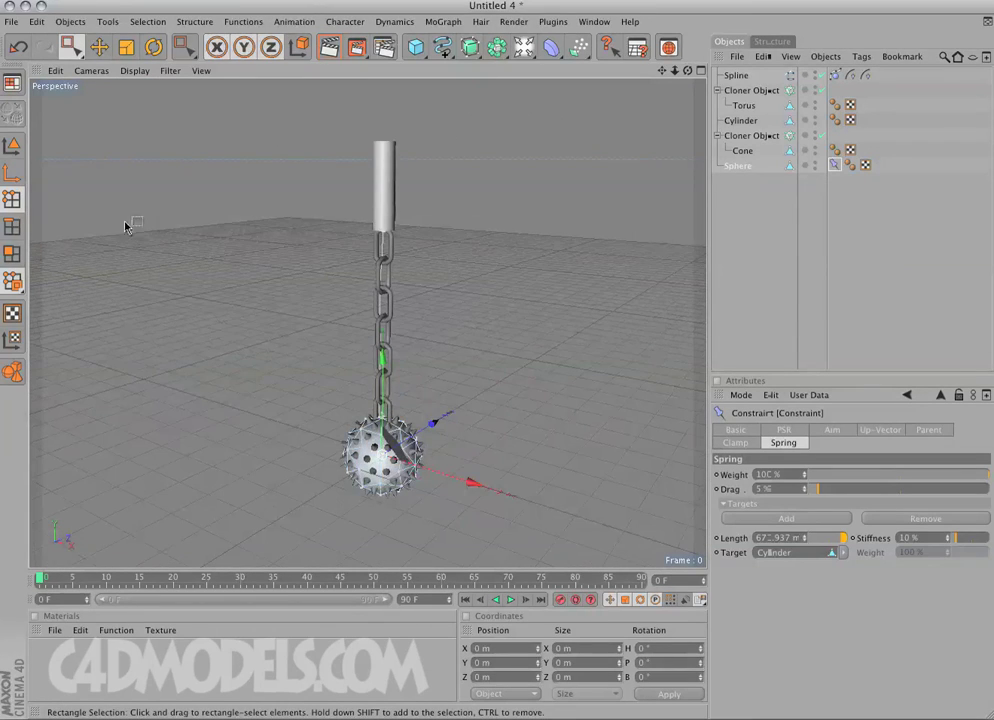
pyautogui.click(16, 147)
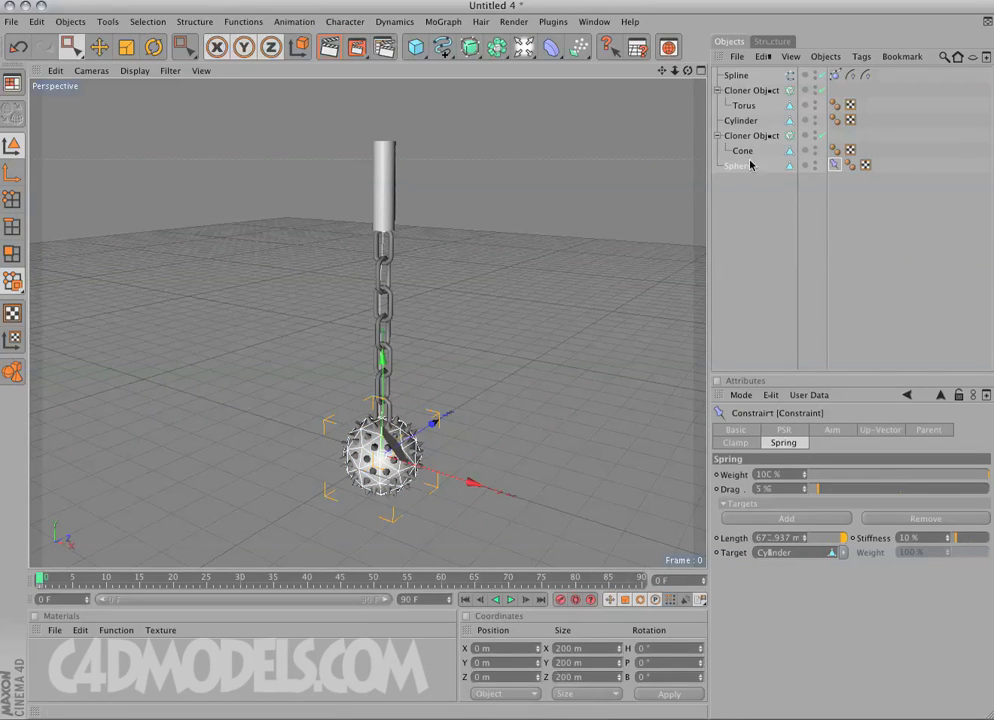
pyautogui.click(744, 121)
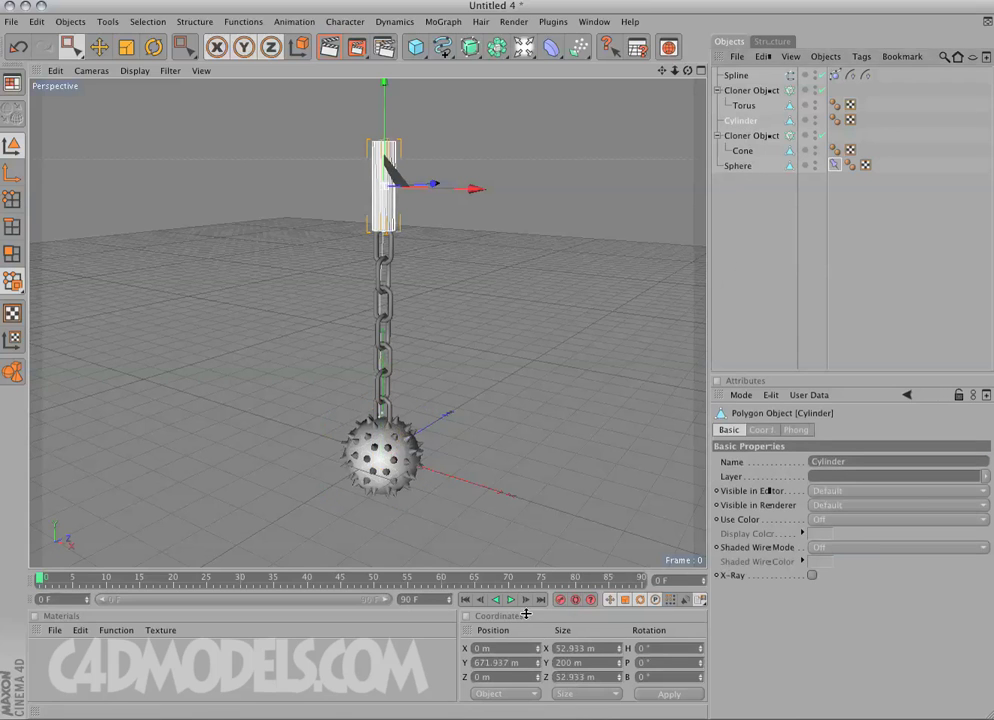
pyautogui.keyDown('alt'); pyautogui.moveTo(291, 419); pyautogui.dragTo(488, 428); pyautogui.keyUp('alt')
pyautogui.keyDown('alt'); pyautogui.moveTo(508, 366); pyautogui.dragTo(473, 354); pyautogui.keyUp('alt')
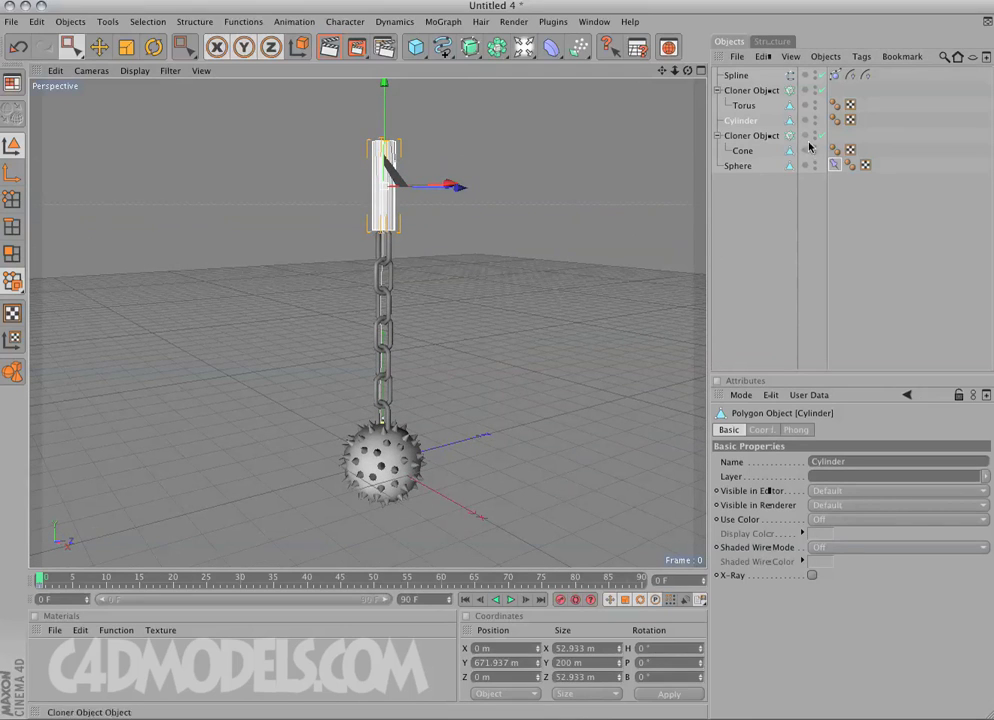
# Group the chain's Cloner Object under a null object and expand the group.
pyautogui.click(755, 138)
pyautogui.rightClick(755, 138)
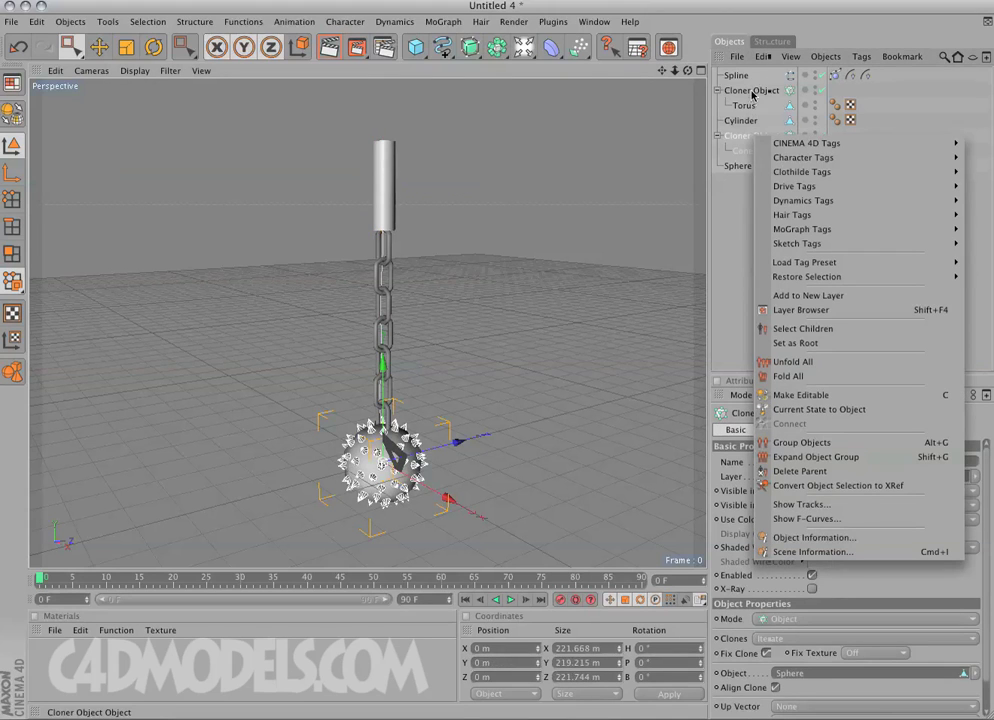
pyautogui.rightClick(752, 93)
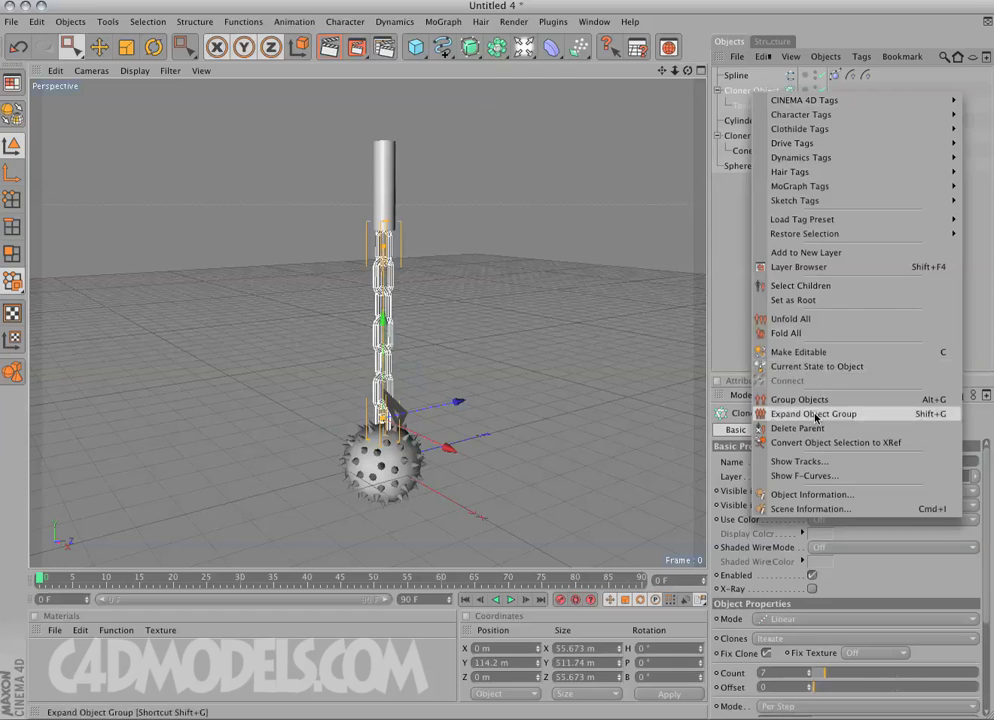
pyautogui.click(805, 399)
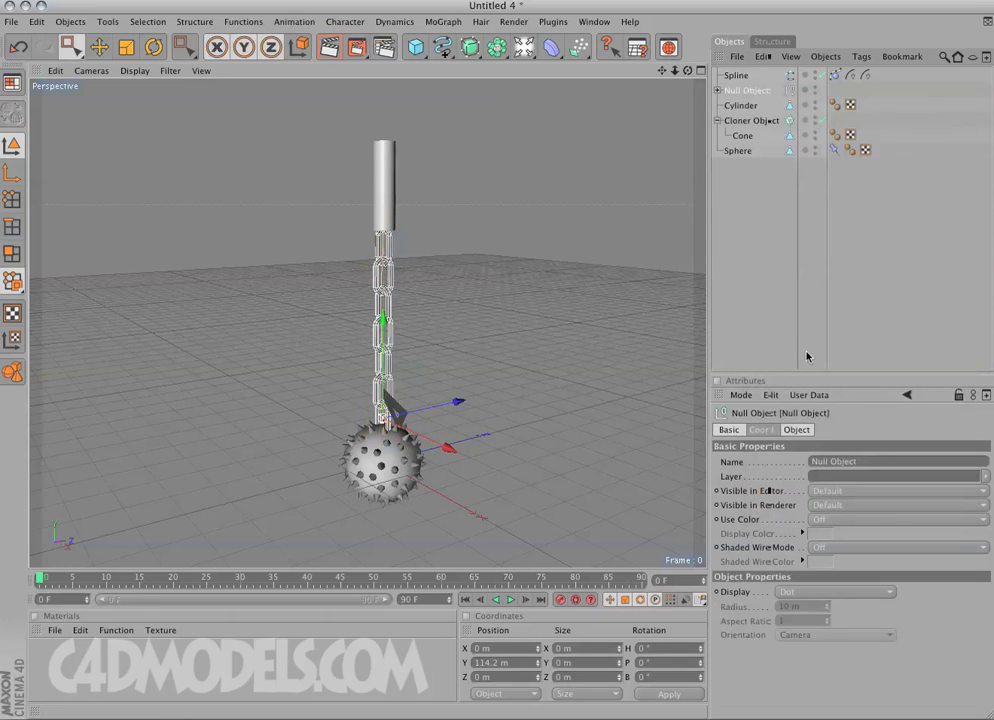
pyautogui.click(718, 90)
# Add a Spline Wrap deformer as the first child of the chain's null and assign the Spline to it.
pyautogui.click(442, 22)
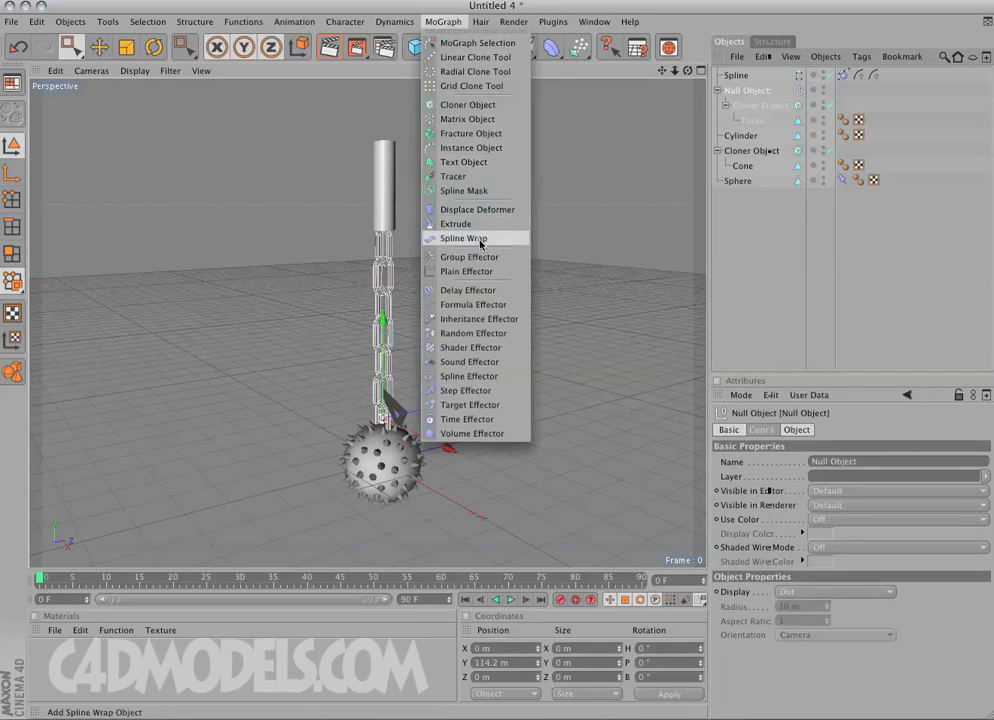
pyautogui.click(463, 238)
pyautogui.moveTo(740, 88)
pyautogui.mouseDown()
pyautogui.moveTo(744, 116)
pyautogui.moveTo(743, 108)
pyautogui.mouseUp()
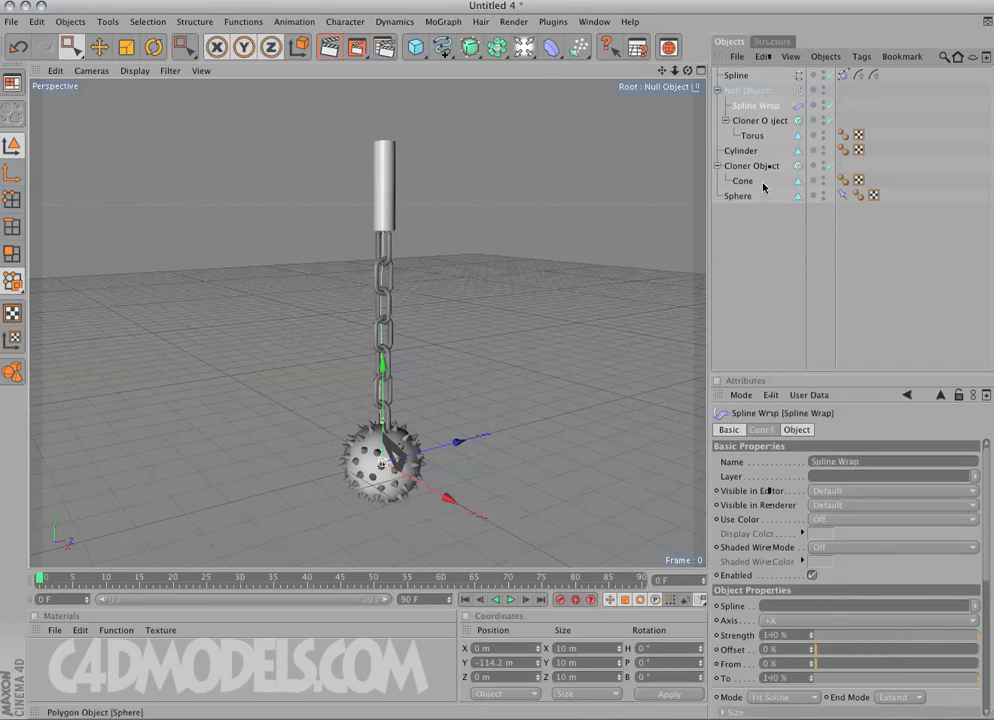
pyautogui.moveTo(734, 75); pyautogui.dragTo(844, 614)
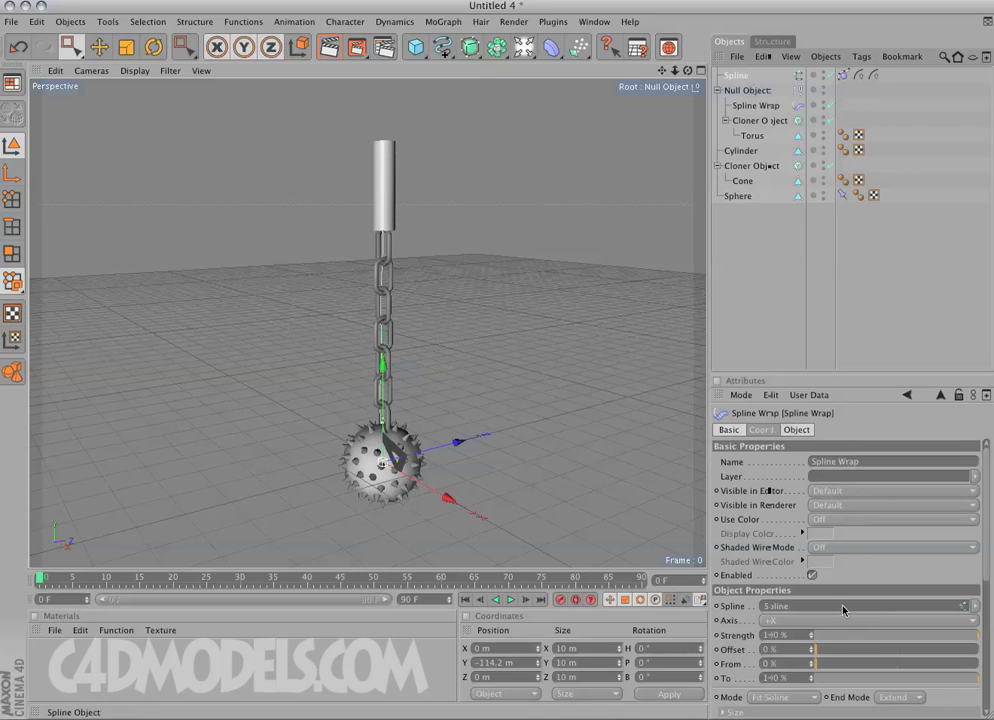
# Set the Spline Wrap's axis to +Y so the chain links follow the spline's length.
pyautogui.keyDown('alt'); pyautogui.moveTo(447, 256); pyautogui.dragTo(192, 269); pyautogui.keyUp('alt')
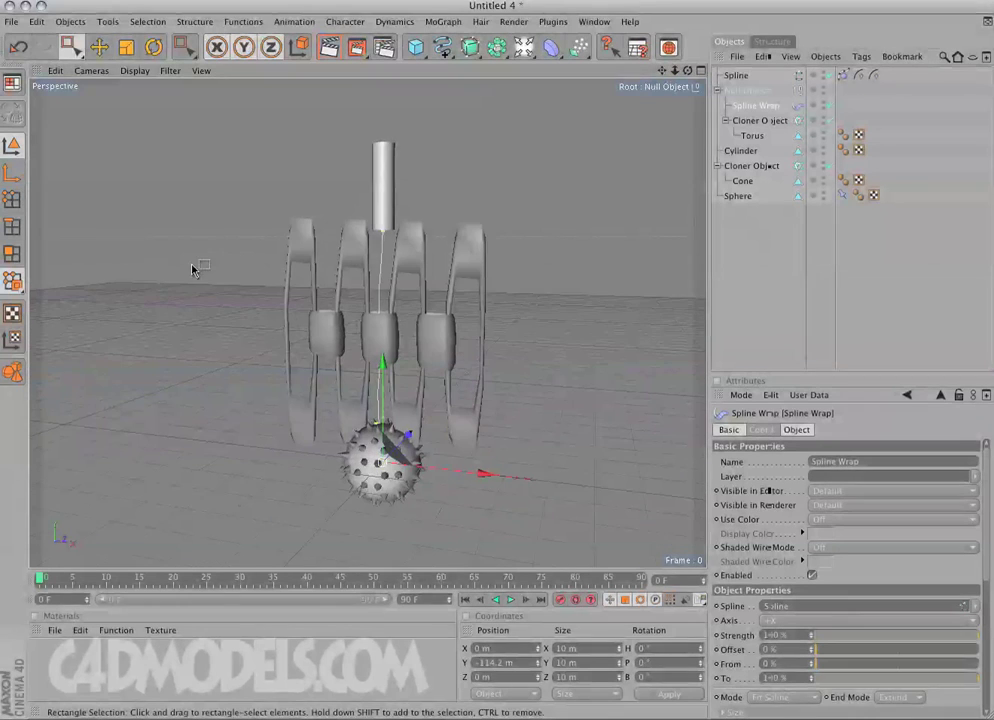
pyautogui.scroll(4, 508, 370)
pyautogui.keyDown('alt'); pyautogui.moveTo(510, 371); pyautogui.dragTo(355, 342); pyautogui.keyUp('alt')
pyautogui.keyDown('alt'); pyautogui.moveTo(462, 276); pyautogui.dragTo(603, 262); pyautogui.keyUp('alt')
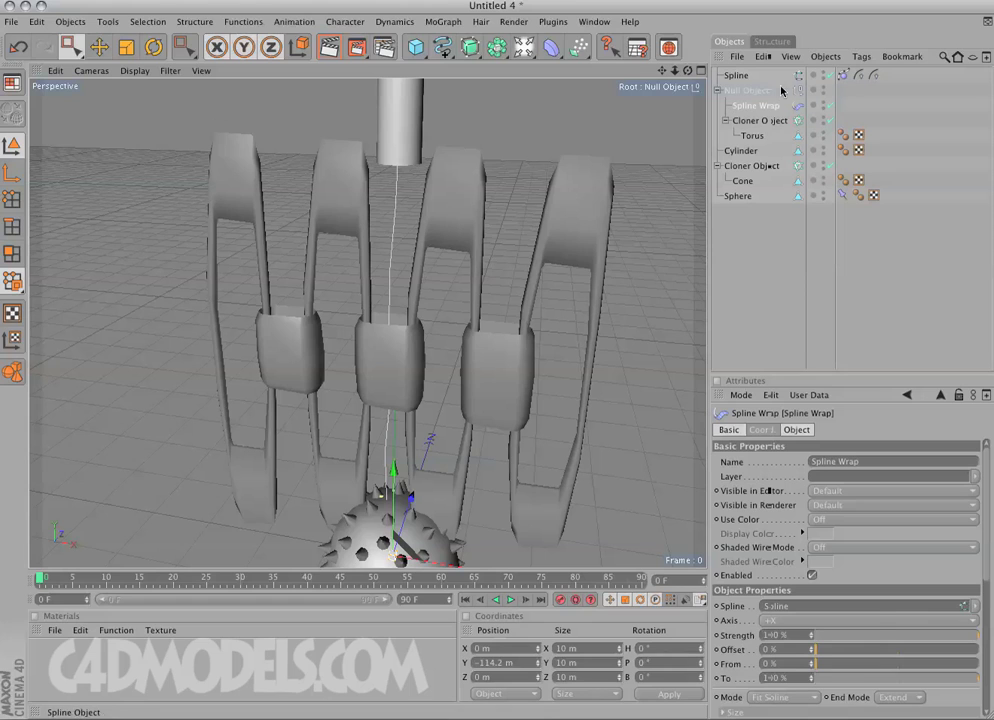
pyautogui.moveTo(836, 373); pyautogui.dragTo(839, 276)
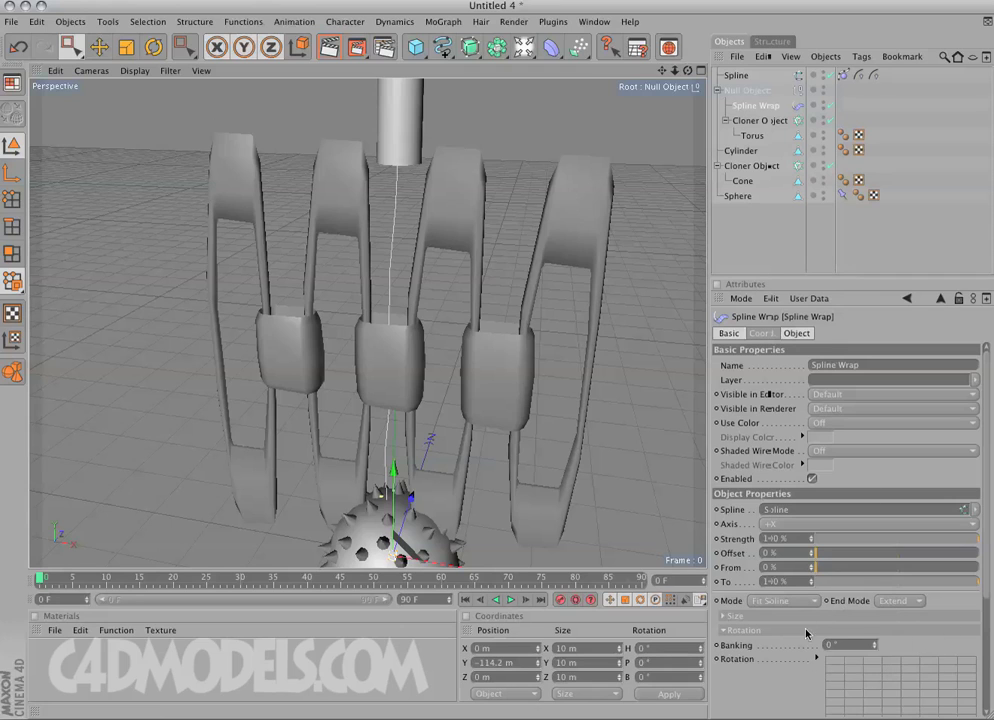
pyautogui.click(803, 336)
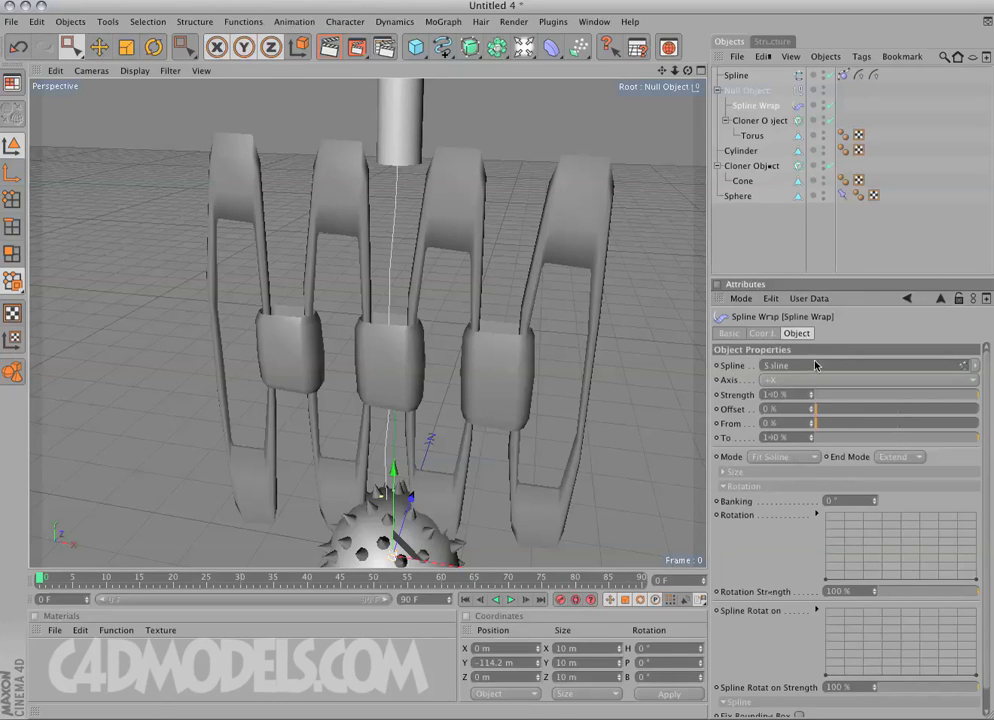
pyautogui.click(778, 381)
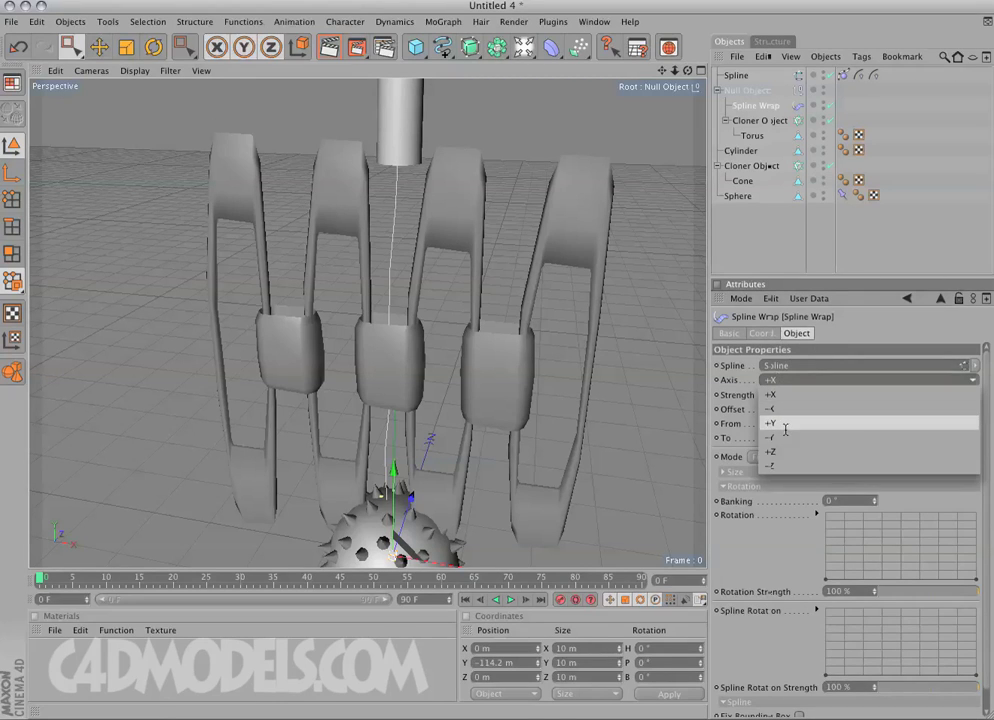
pyautogui.click(781, 423)
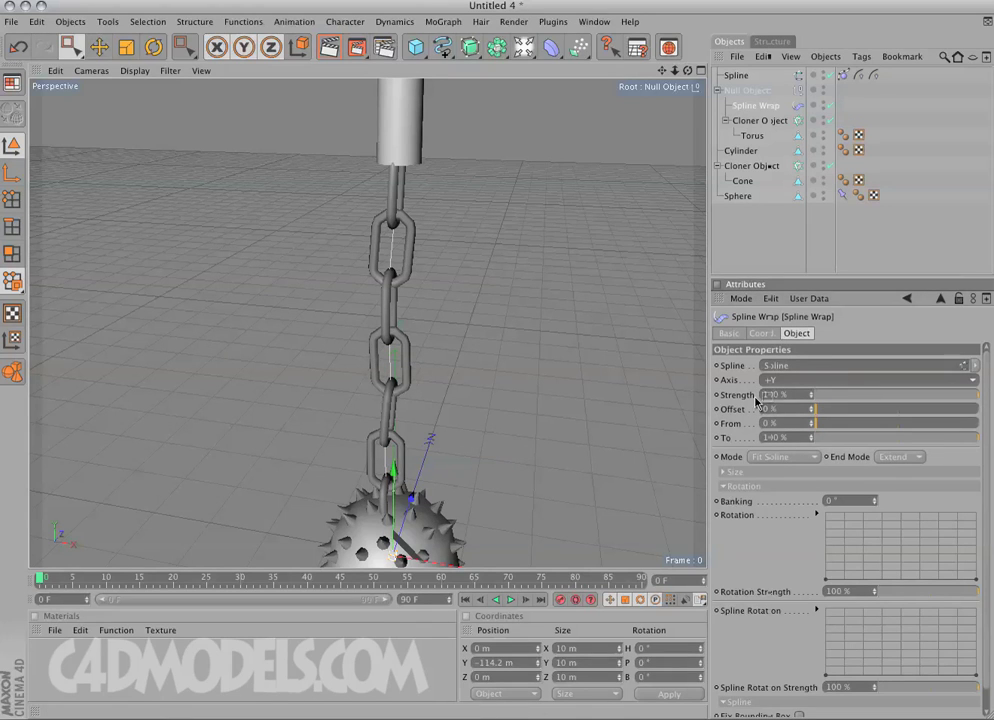
# Keyframe the Cylinder at frame 0 and, moved to about X 211 m, Y 756 m, Z 110 m, at frame 35; play the animation.
pyautogui.keyDown('alt'); pyautogui.moveTo(310, 367); pyautogui.dragTo(368, 383); pyautogui.keyUp('alt')
pyautogui.scroll(-5, 522, 382)
pyautogui.moveTo(545, 300)
pyautogui.keyDown('alt'); pyautogui.mouseDown()
pyautogui.moveTo(537, 425)
pyautogui.moveTo(545, 322)
pyautogui.mouseUp(); pyautogui.keyUp('alt')
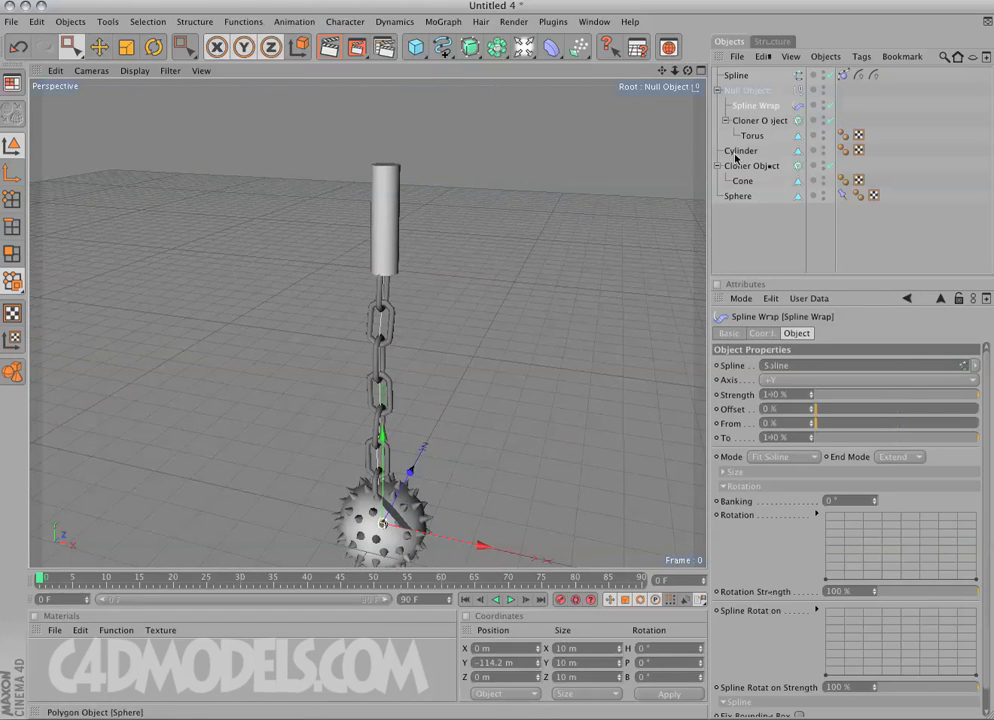
pyautogui.click(741, 151)
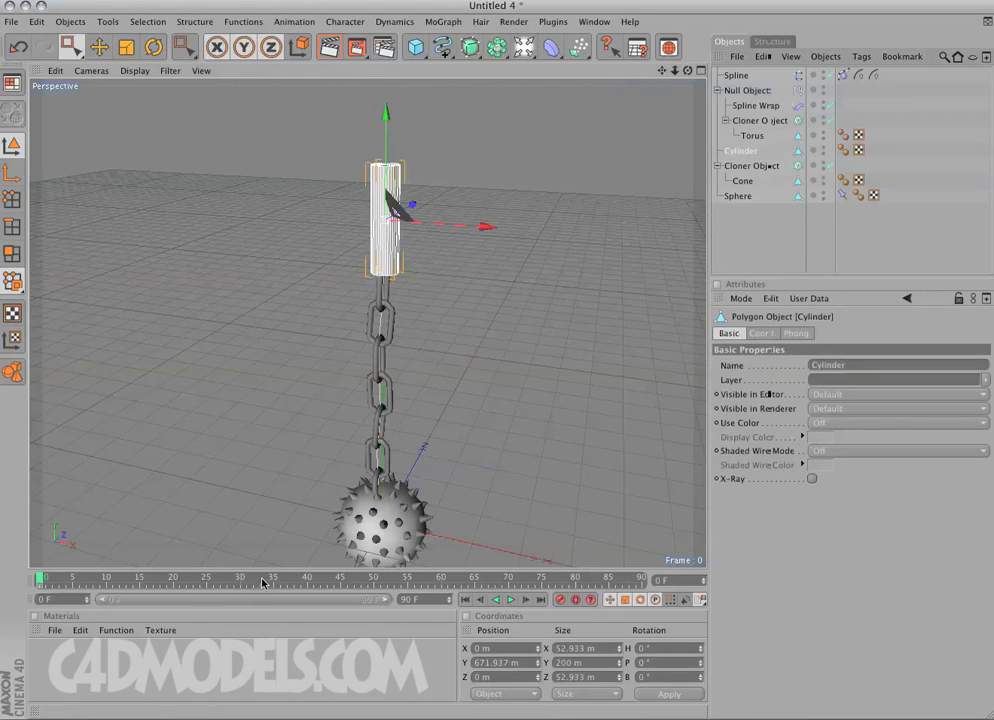
pyautogui.moveTo(263, 583); pyautogui.dragTo(273, 580)
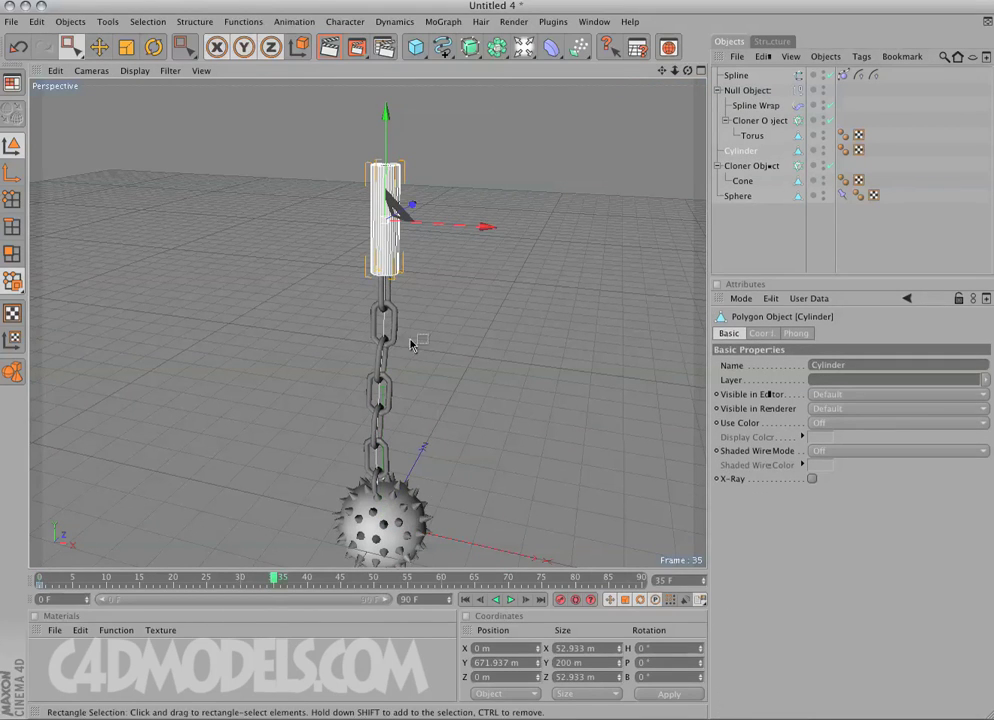
pyautogui.click(106, 49)
pyautogui.moveTo(388, 222); pyautogui.dragTo(513, 174)
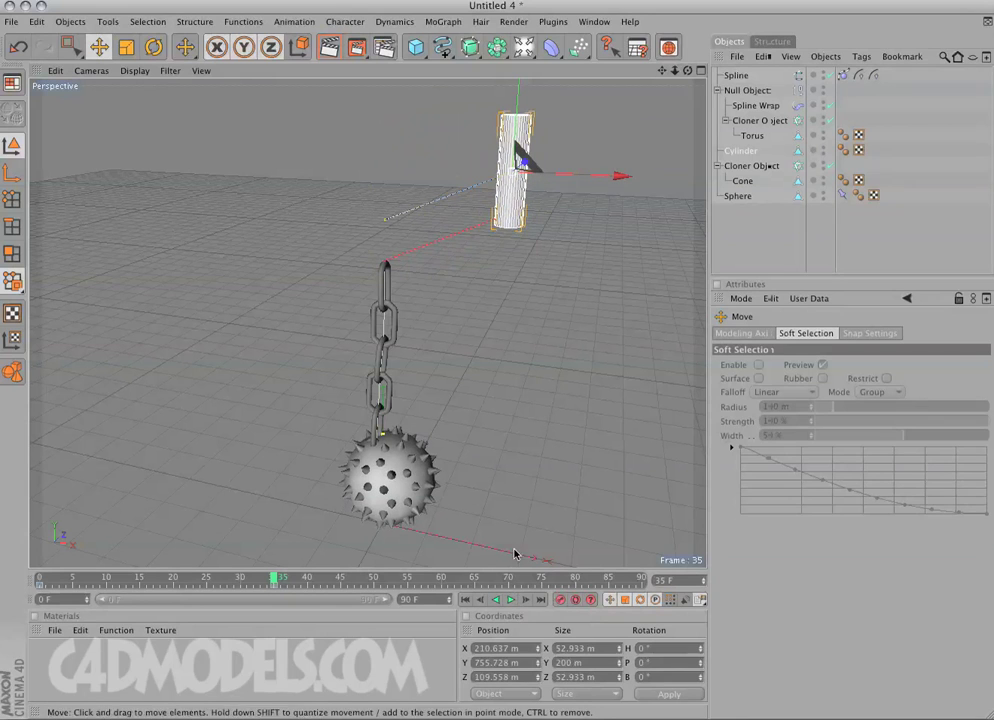
pyautogui.click(470, 601)
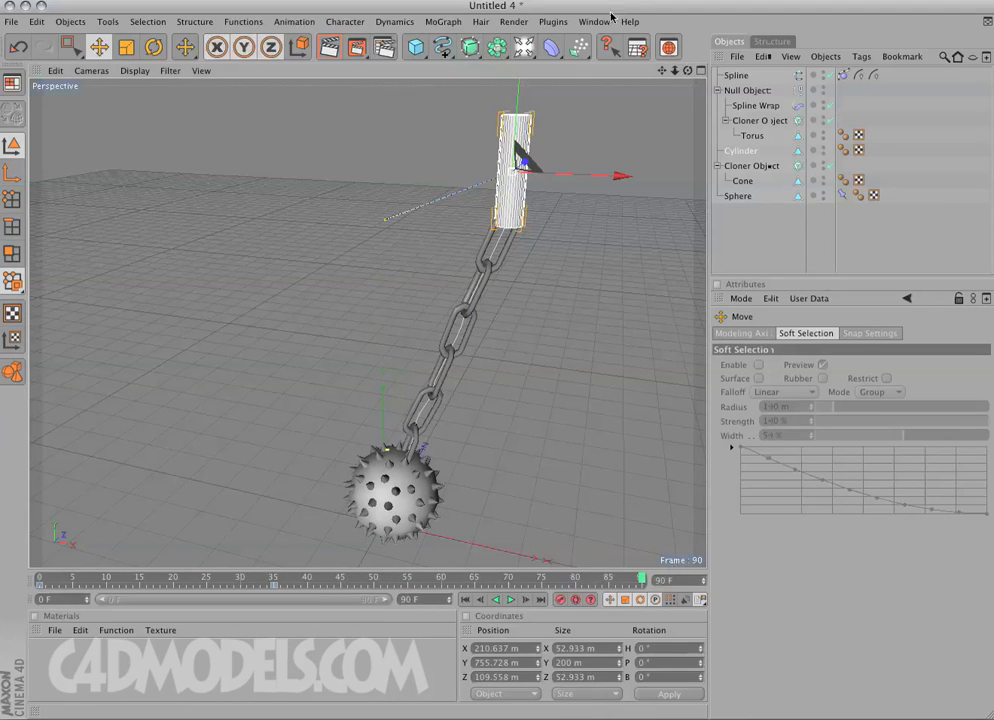
# At frame 90, move the Cylinder to about X -542 m, Y 931 m, Z -98 m, bank it about -70°, and record a keyframe.
pyautogui.scroll(-4, 438, 191)
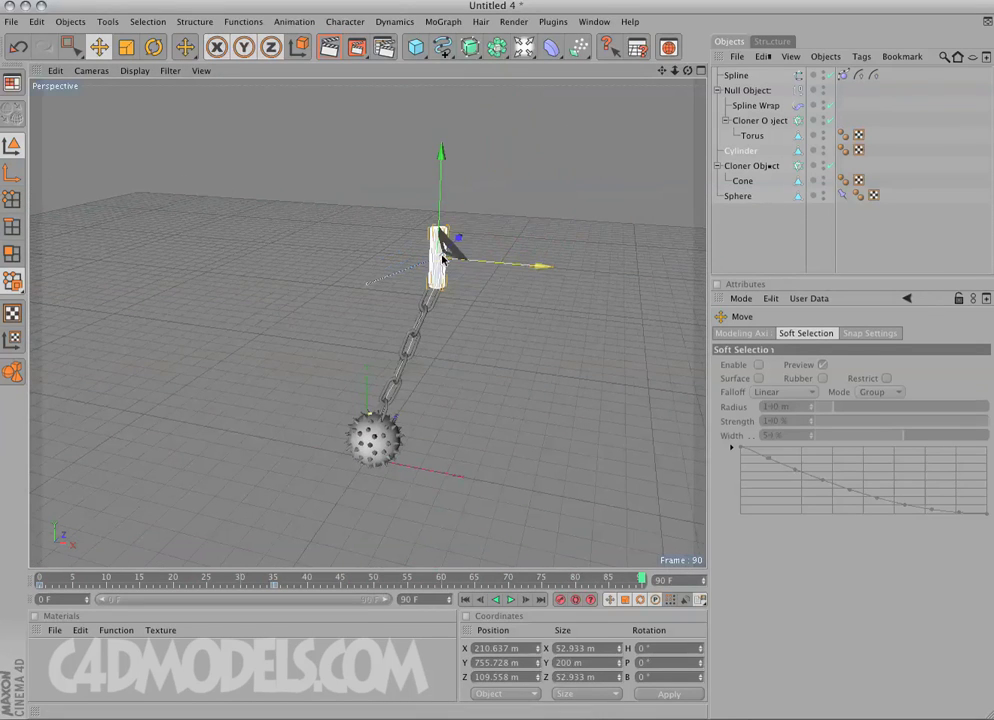
pyautogui.moveTo(317, 236); pyautogui.dragTo(208, 208)
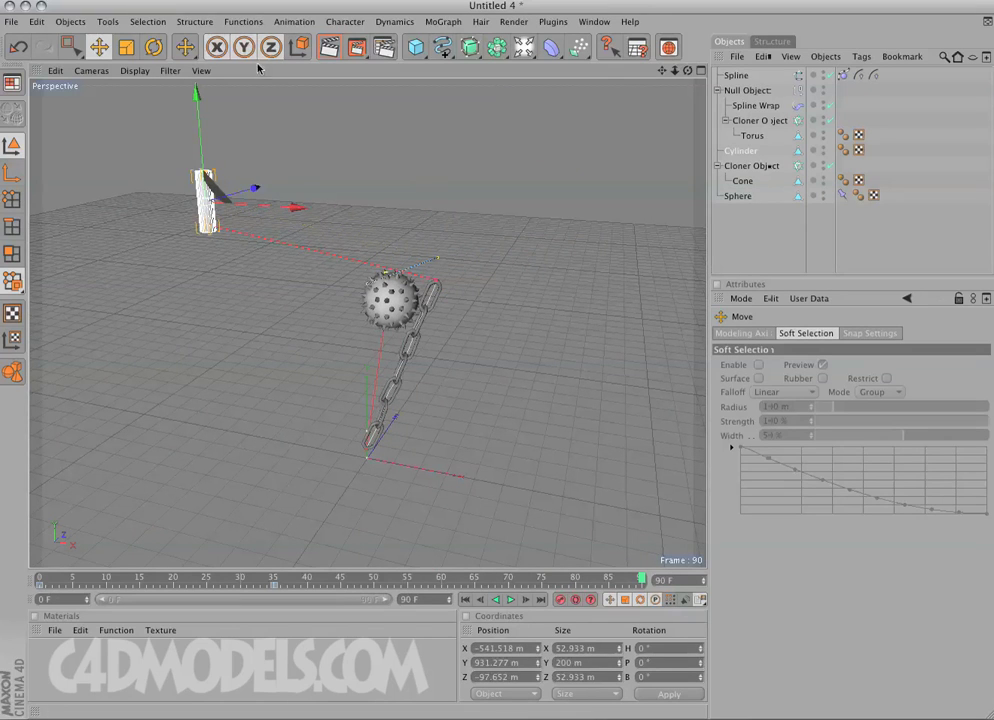
pyautogui.click(153, 47)
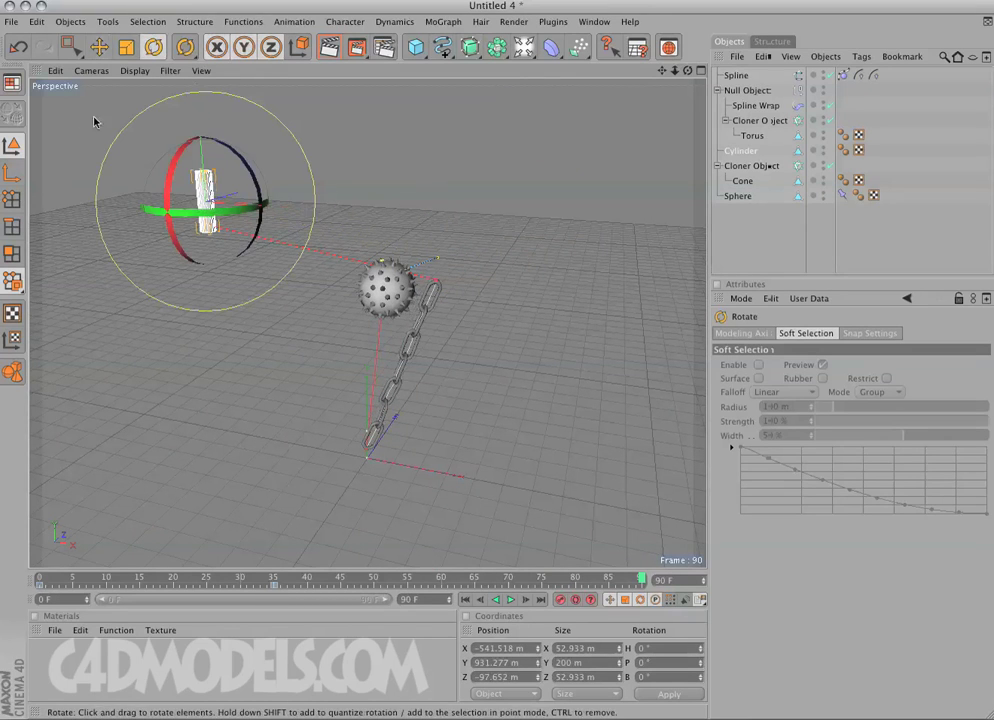
pyautogui.moveTo(170, 152); pyautogui.dragTo(131, 224)
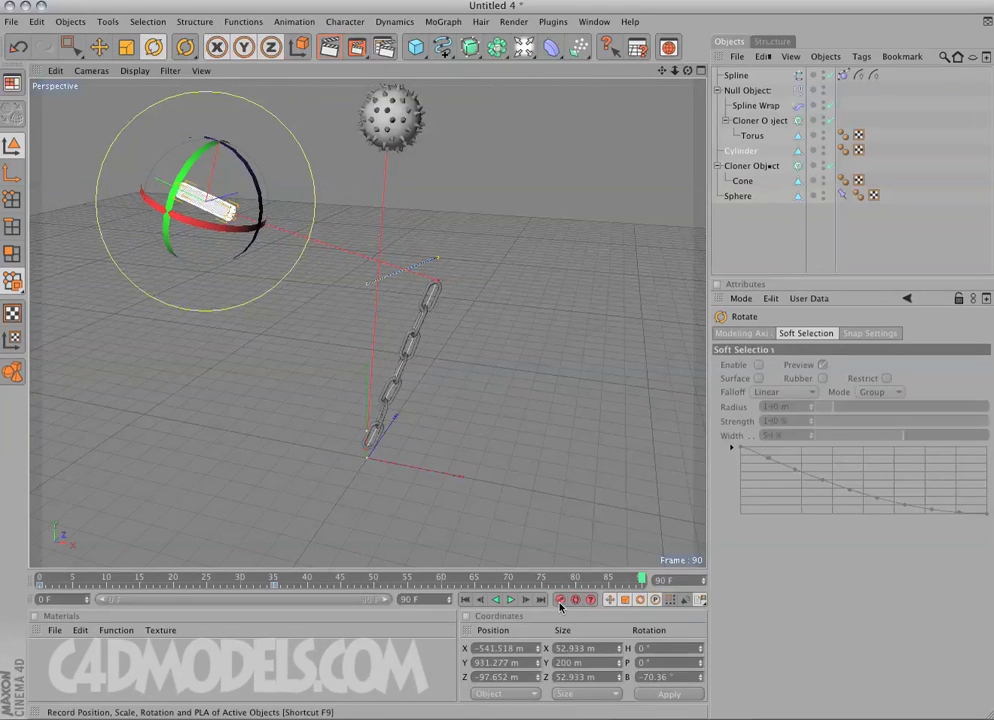
pyautogui.keyDown('alt'); pyautogui.moveTo(454, 364); pyautogui.dragTo(479, 411); pyautogui.keyUp('alt')
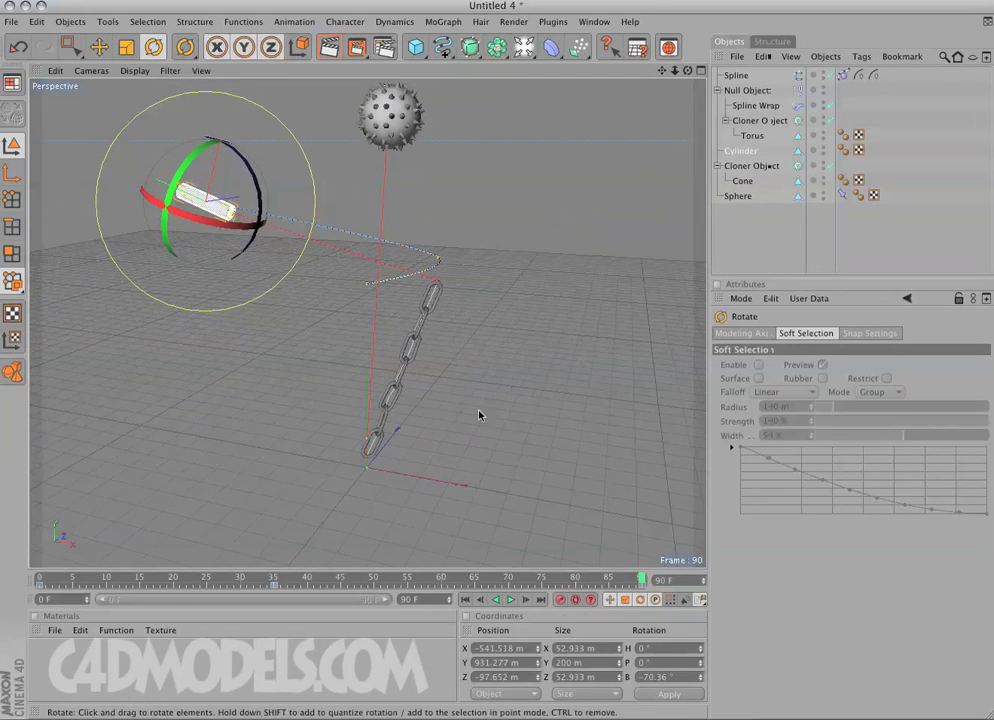
# Play the animation from frame 0 and examine the basic and tag properties of the Spline's constraint linked to the Sphere.
pyautogui.click(466, 600)
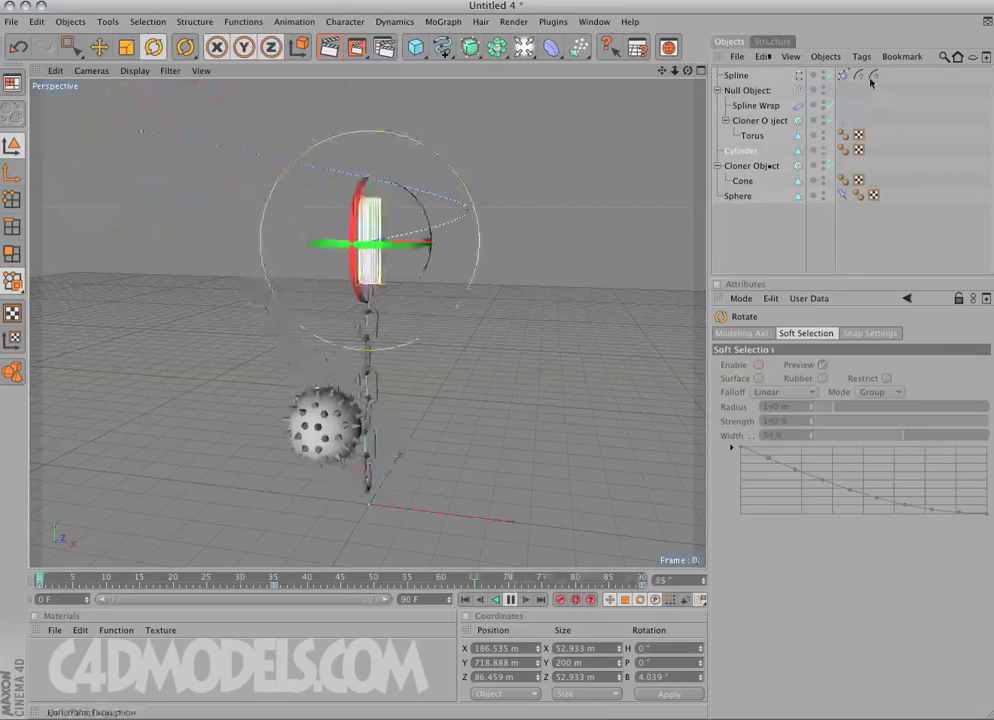
pyautogui.click(860, 78)
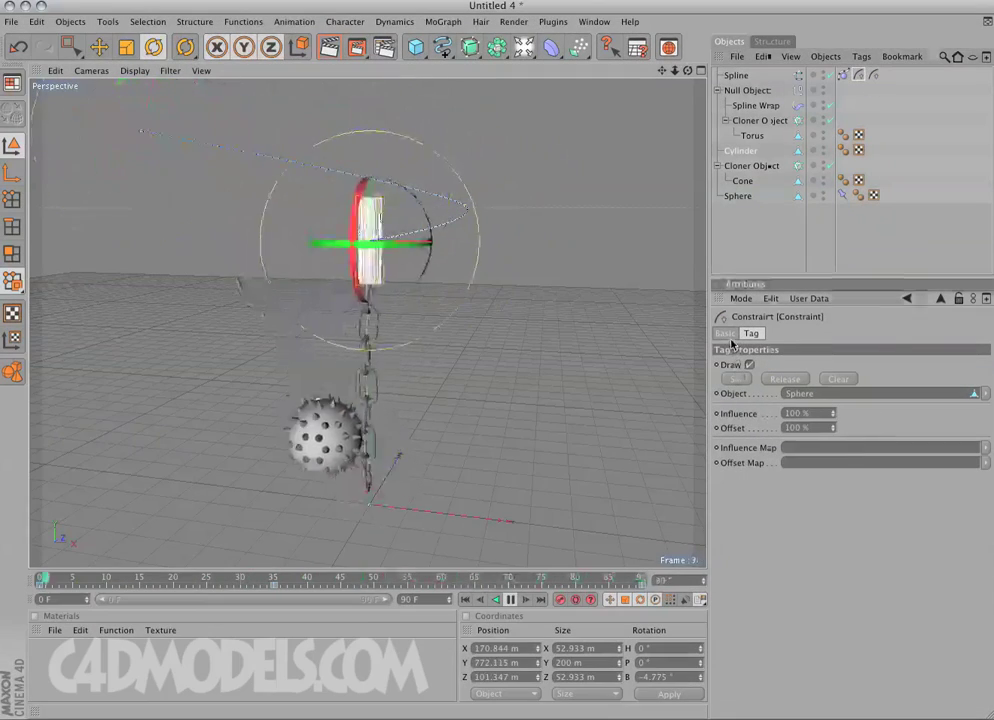
pyautogui.click(726, 334)
pyautogui.click(750, 334)
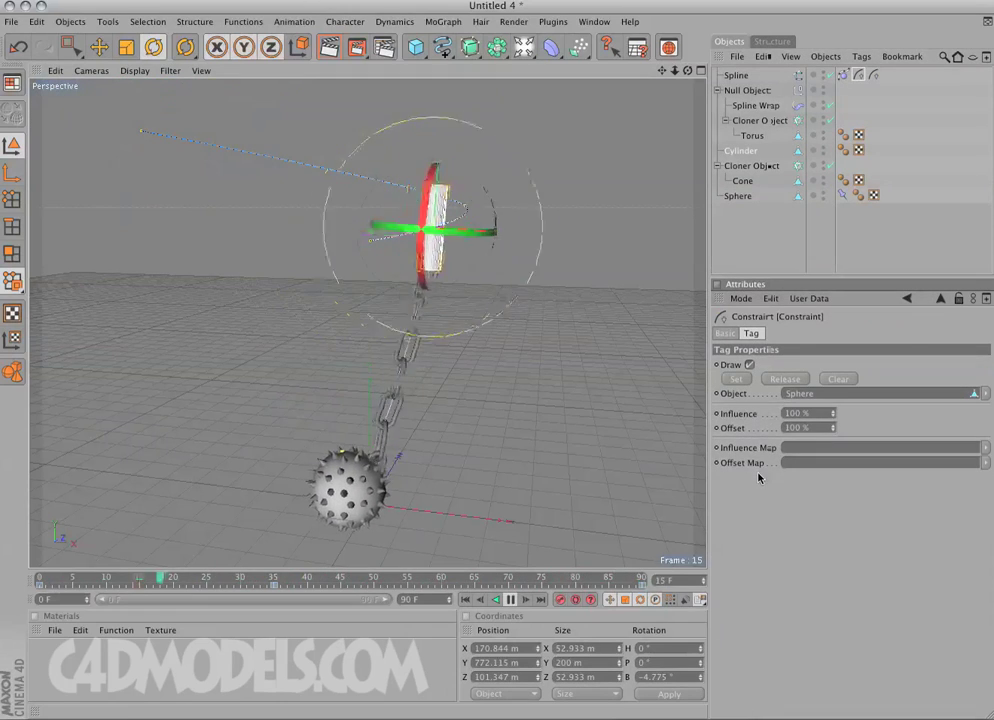
# Open the basic properties of the Sphere's Constraint tag and try the Initial priority, followed by Dynamics, during playback.
pyautogui.click(843, 195)
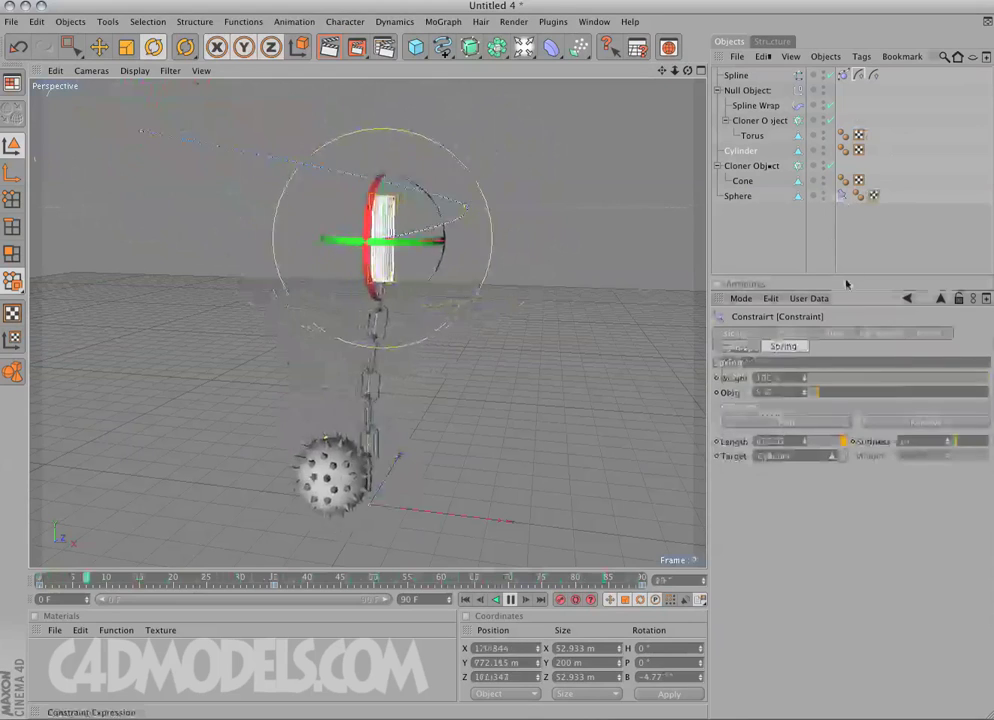
pyautogui.click(752, 334)
pyautogui.click(786, 407)
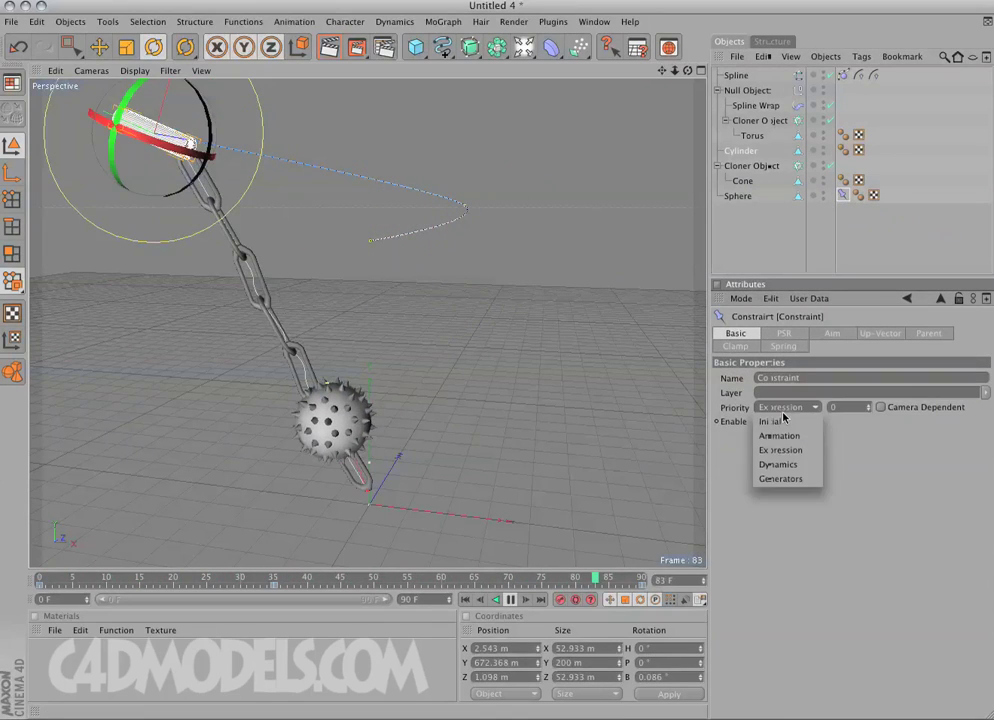
pyautogui.click(786, 423)
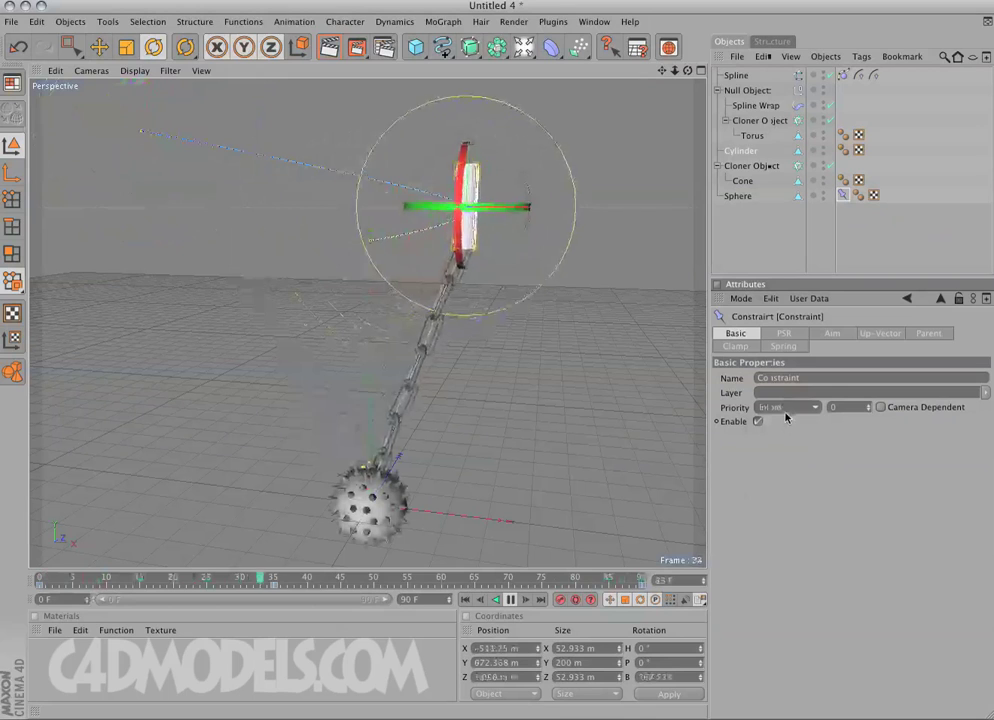
pyautogui.click(790, 465)
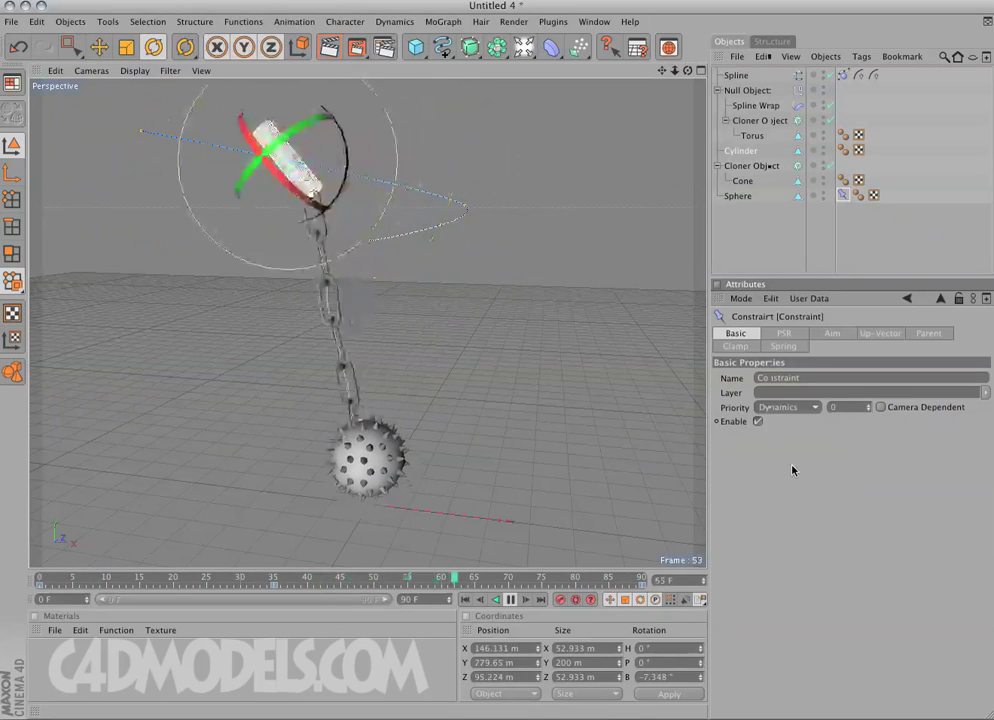
# Try the Generators, Dynamics and Expression priorities in turn on the Sphere's Constraint tag while the animation plays.
pyautogui.click(797, 409)
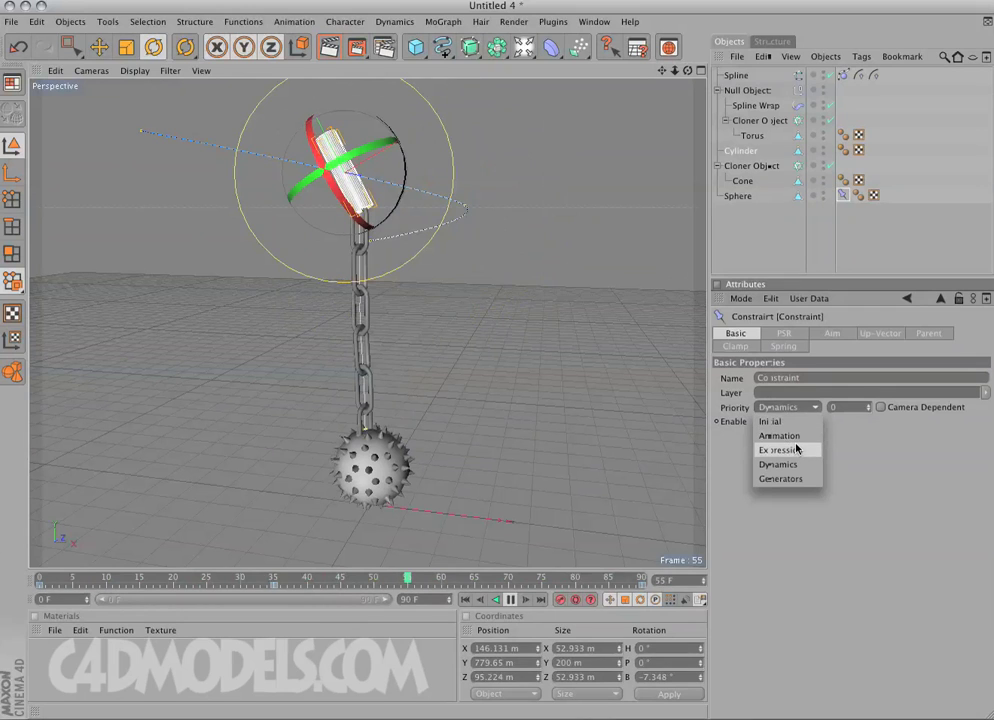
pyautogui.click(797, 478)
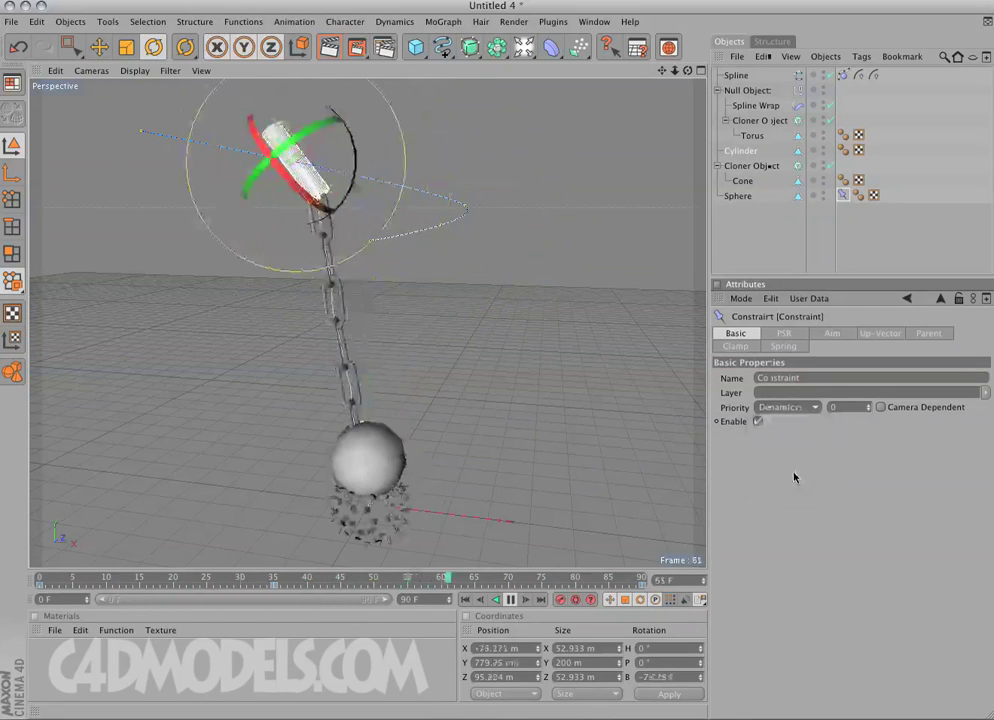
pyautogui.click(797, 407)
pyautogui.click(779, 464)
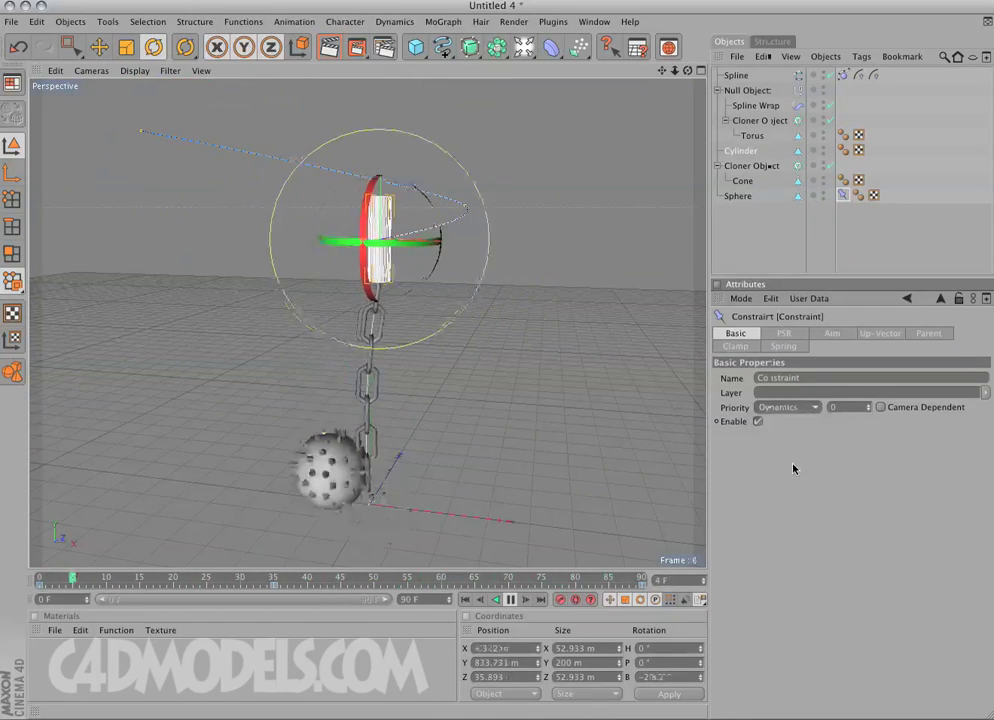
pyautogui.click(797, 409)
pyautogui.click(797, 459)
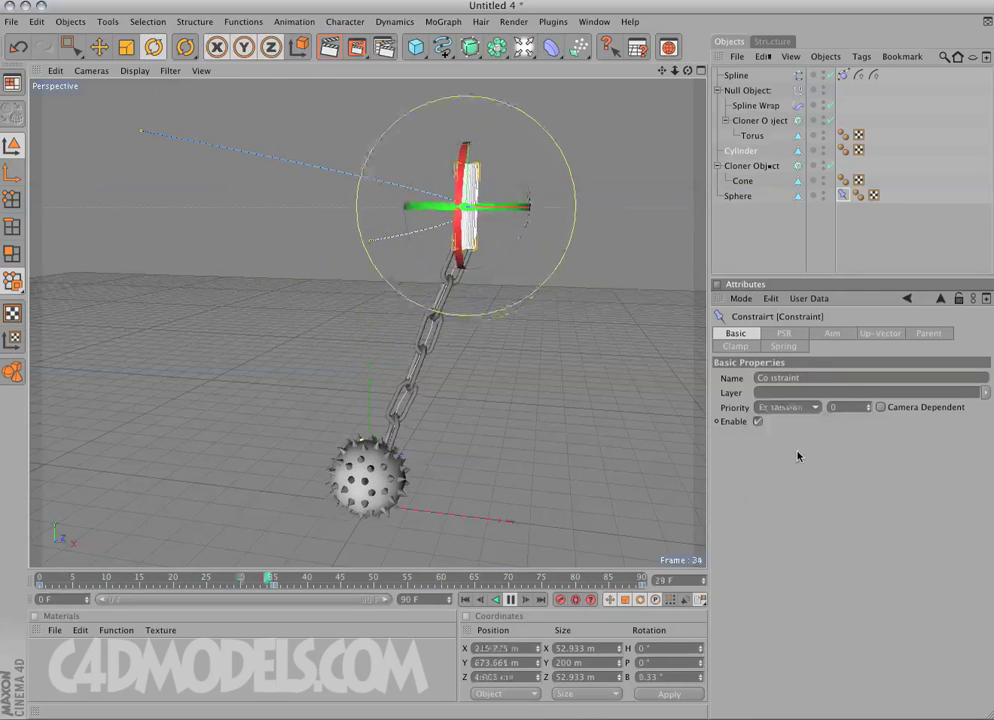
# Set the priority of the Sphere's Constraint tag to Animation.
pyautogui.click(805, 408)
pyautogui.click(794, 436)
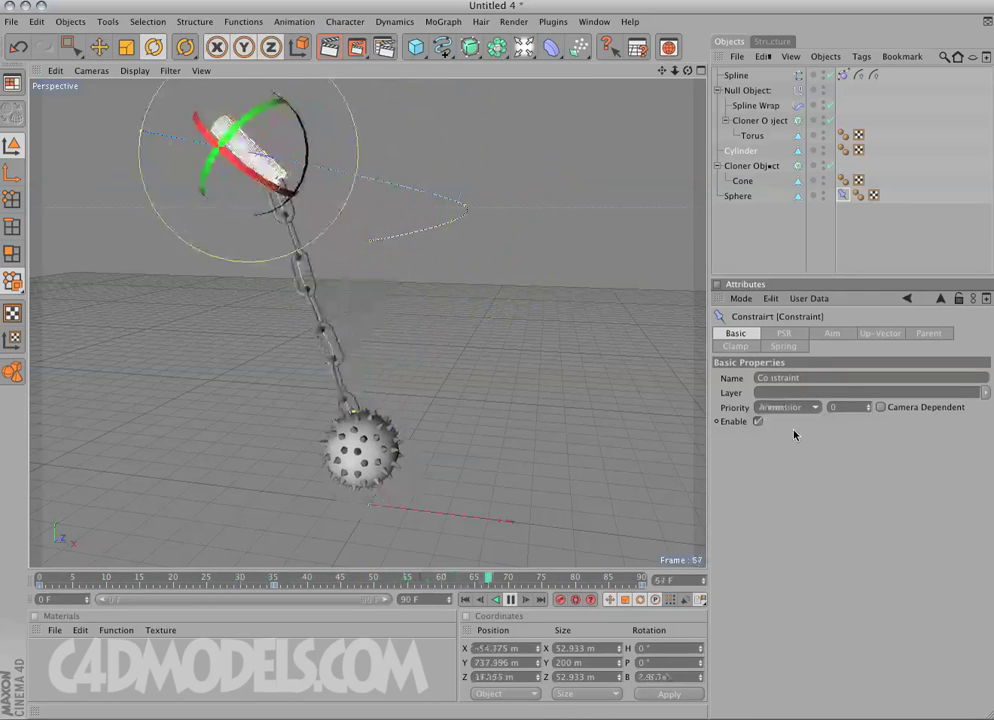